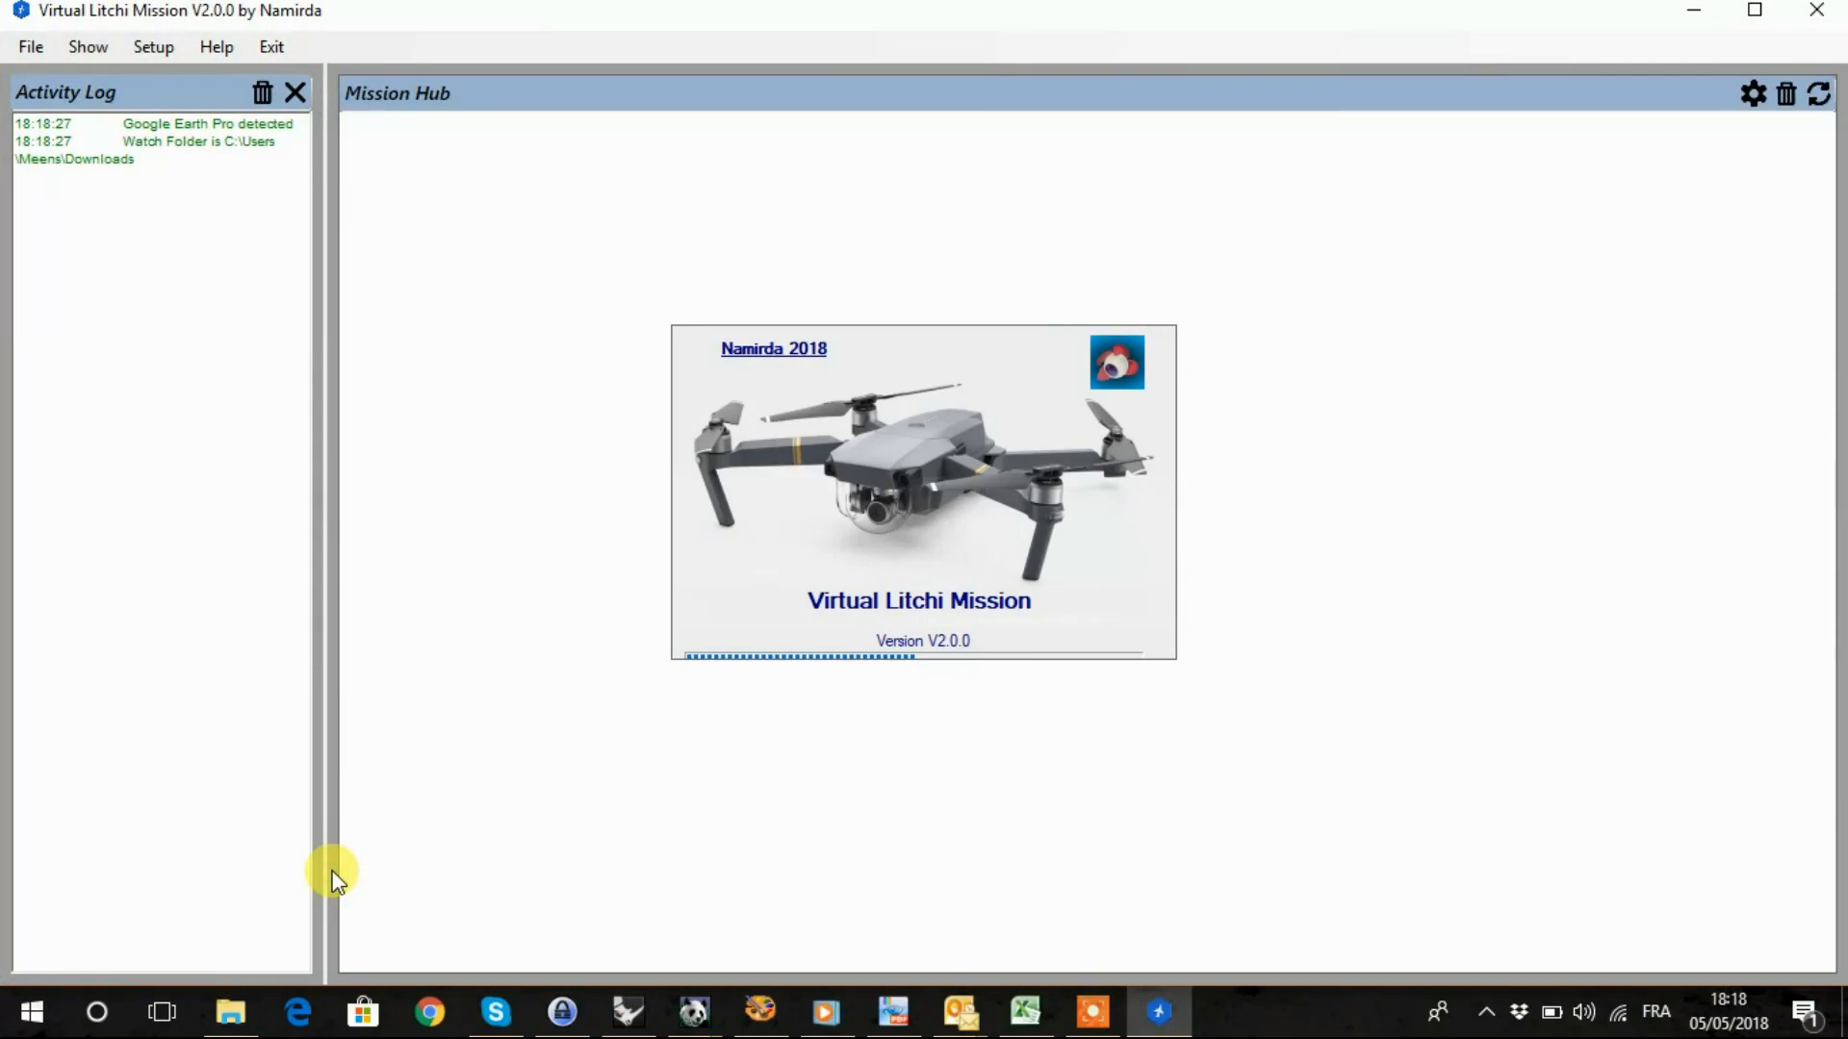
key("XF86AudioRaiseVolume")
key("XF86AudioLowerVolume")
key("XF86AudioLowerVolume")
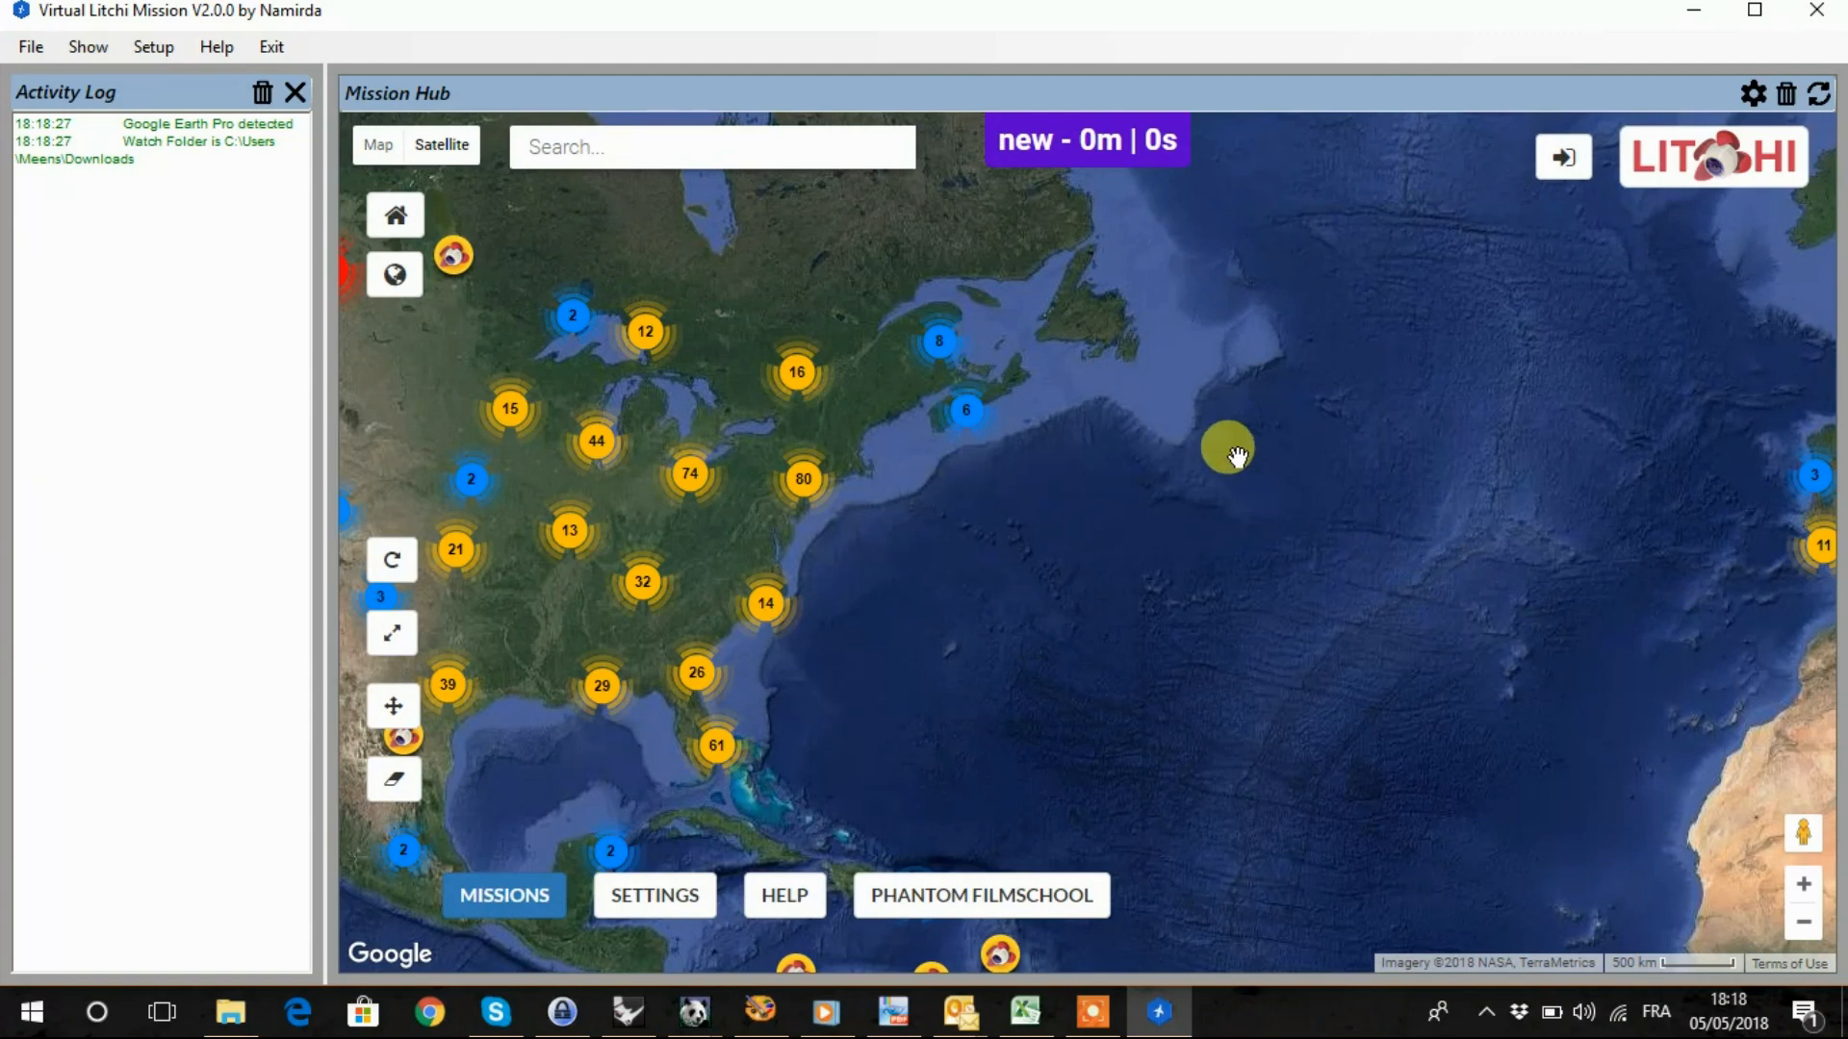
Step: Search the mission map for "le louvre" and go to that location in Paris
left_click_drag(1237, 454, 1036, 499)
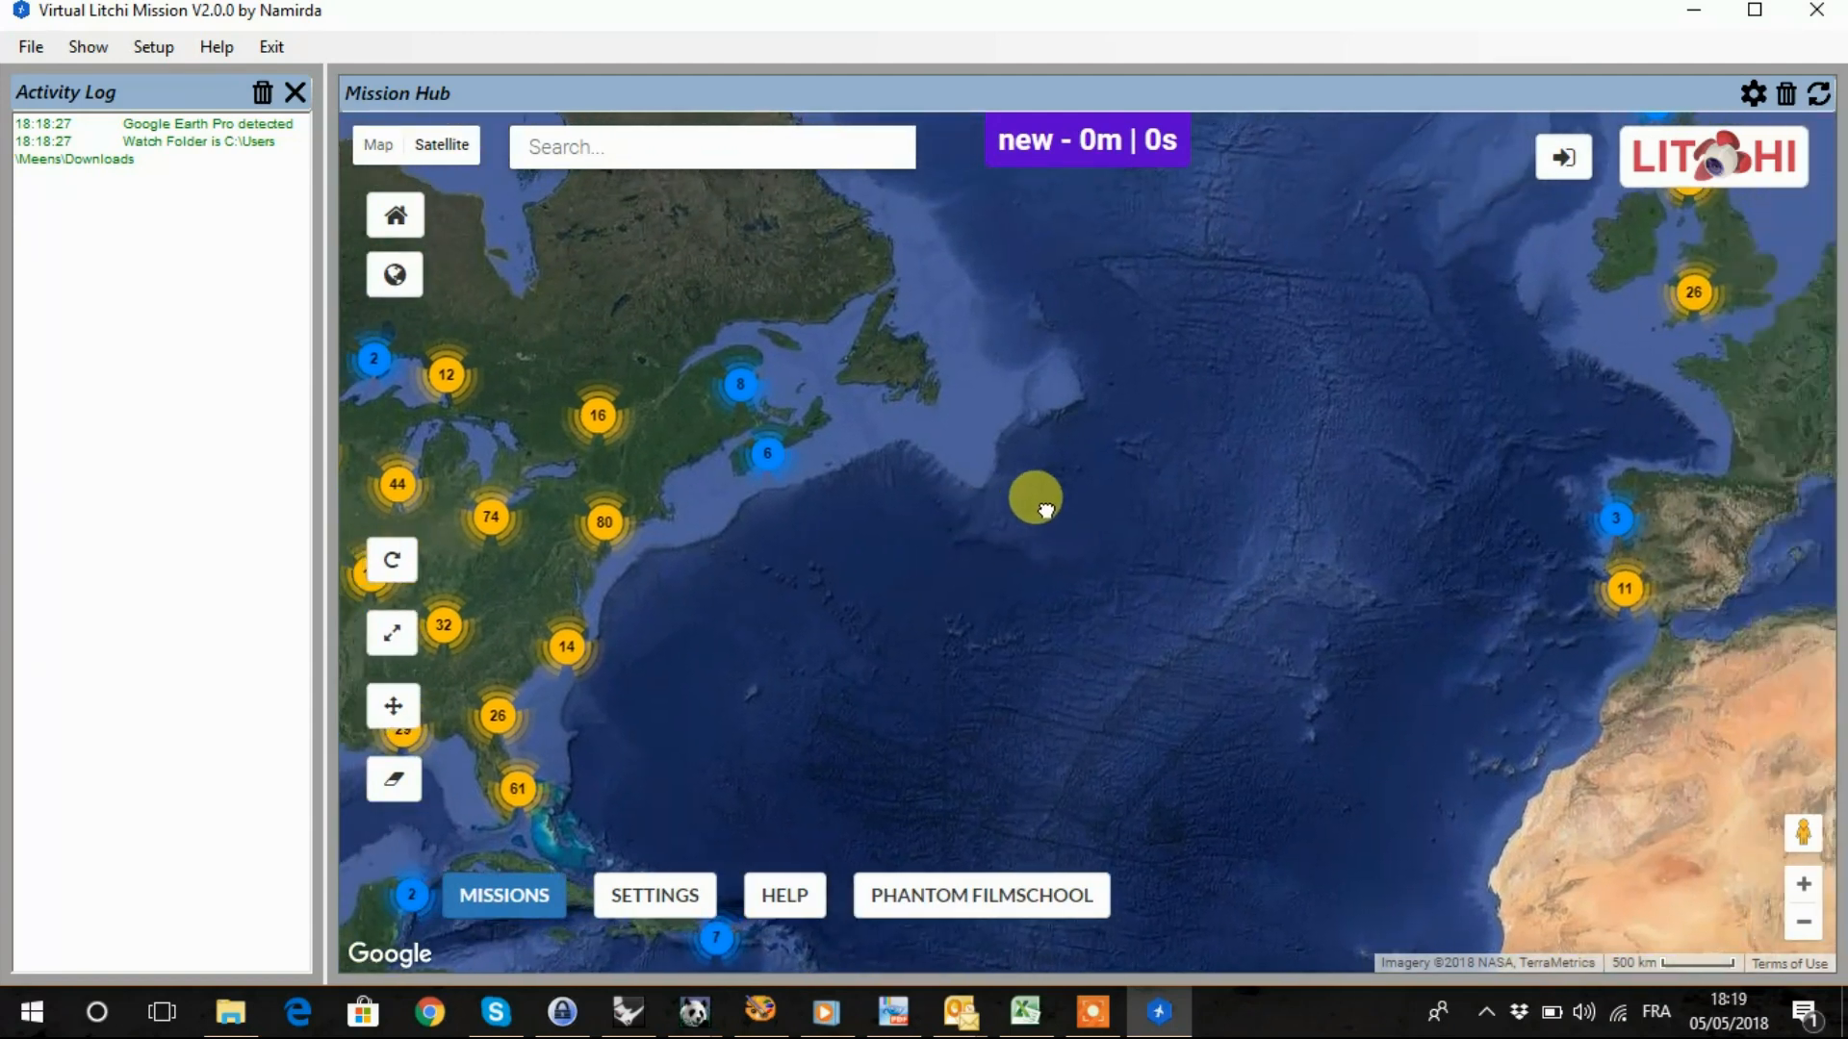
left_click_drag(1200, 384, 1187, 482)
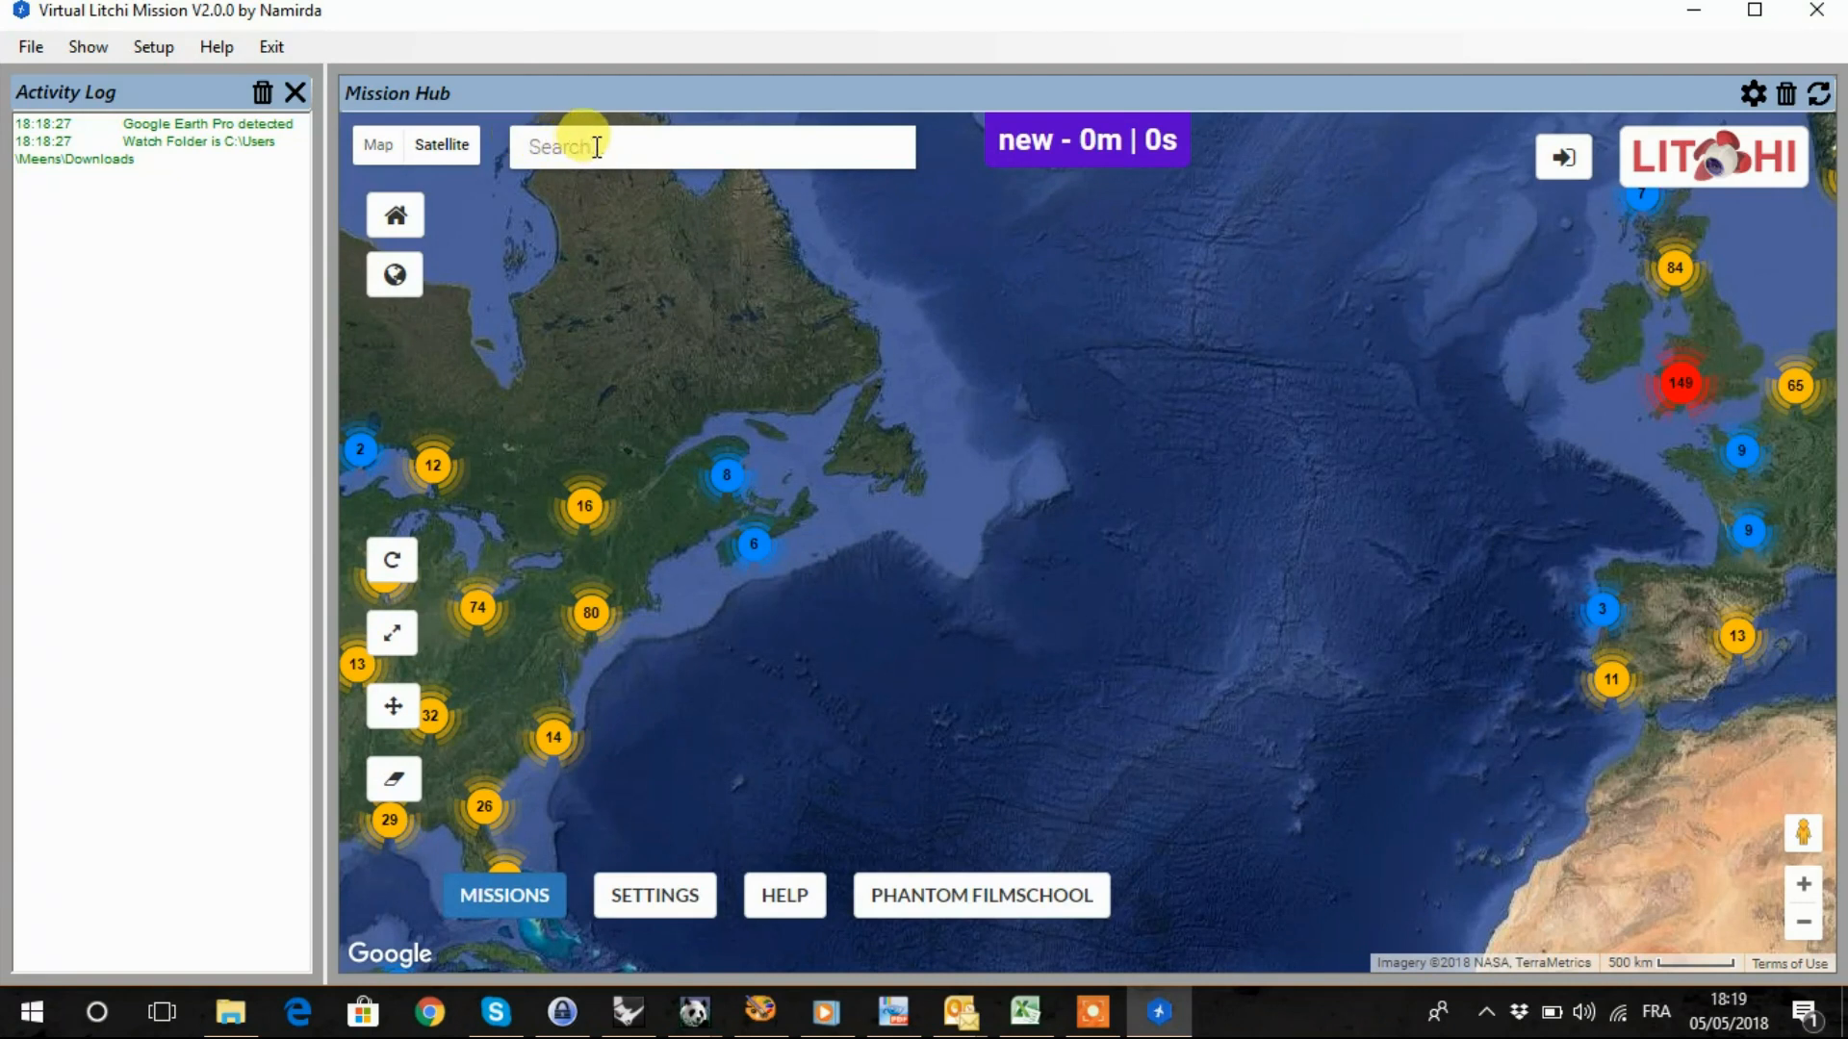
left_click(532, 146)
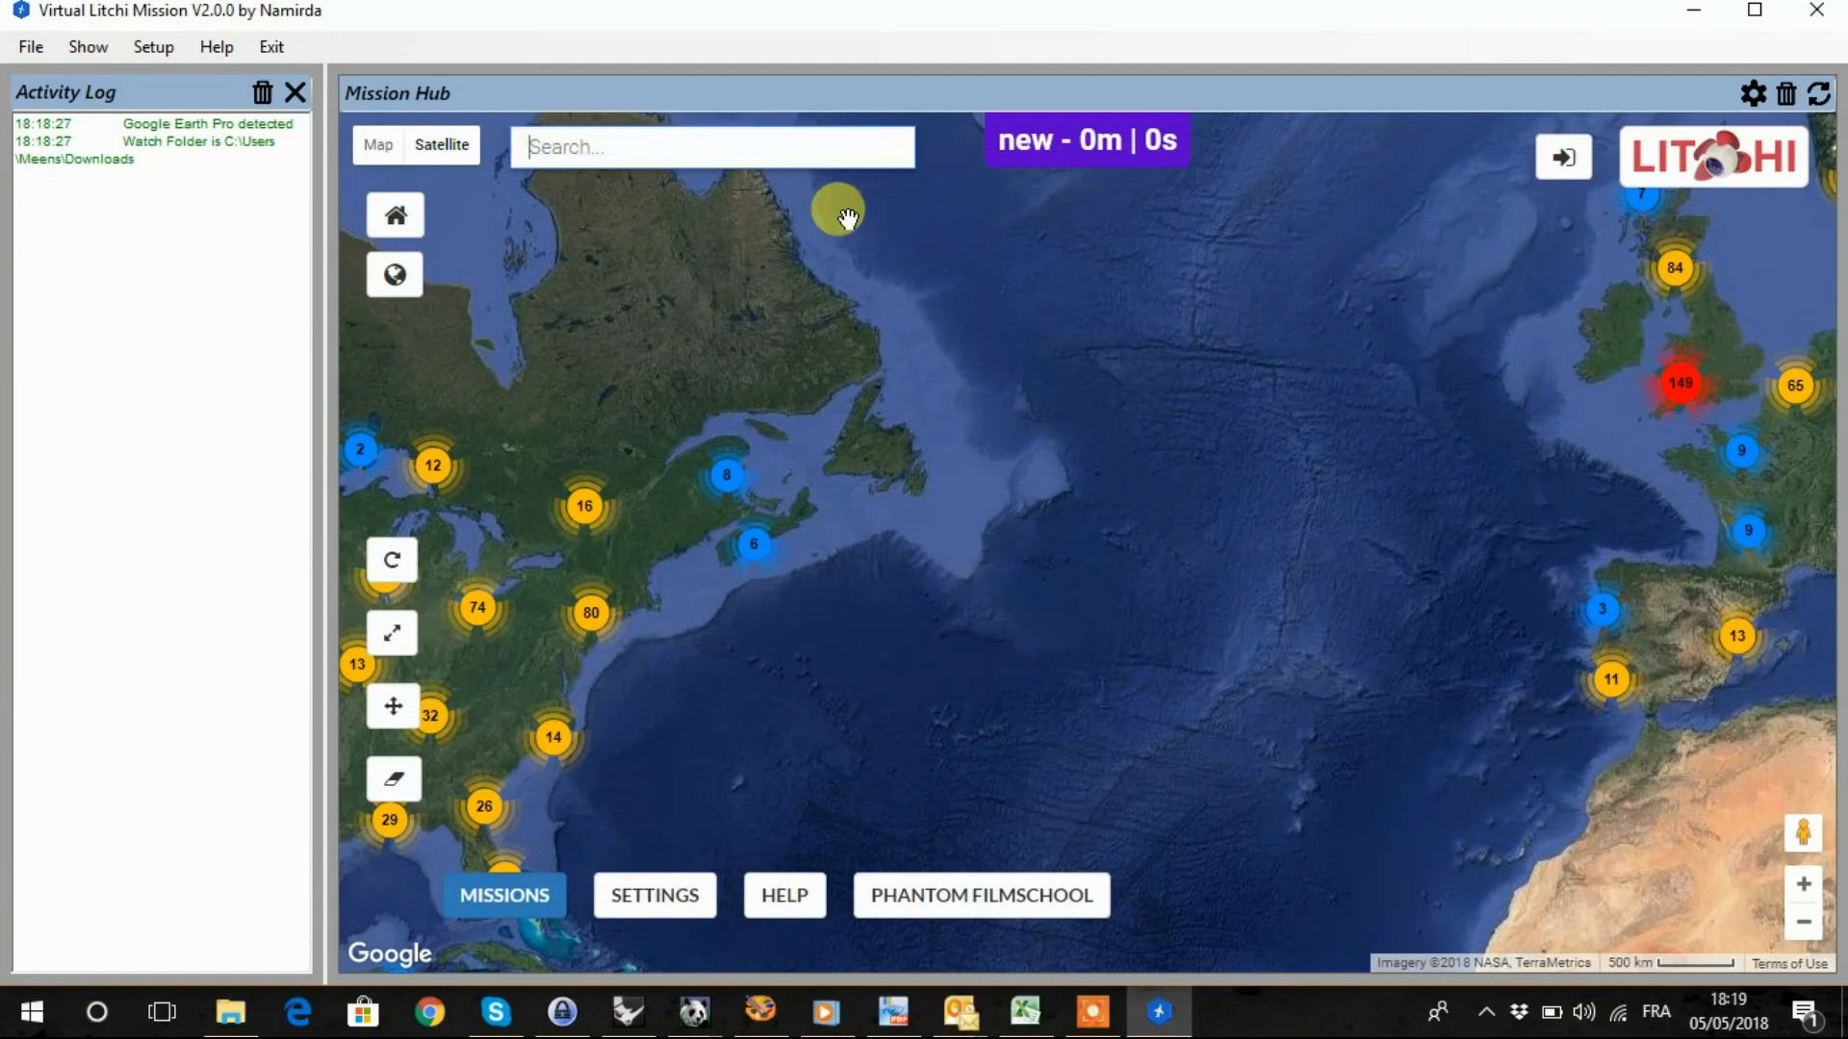
type("le louvre")
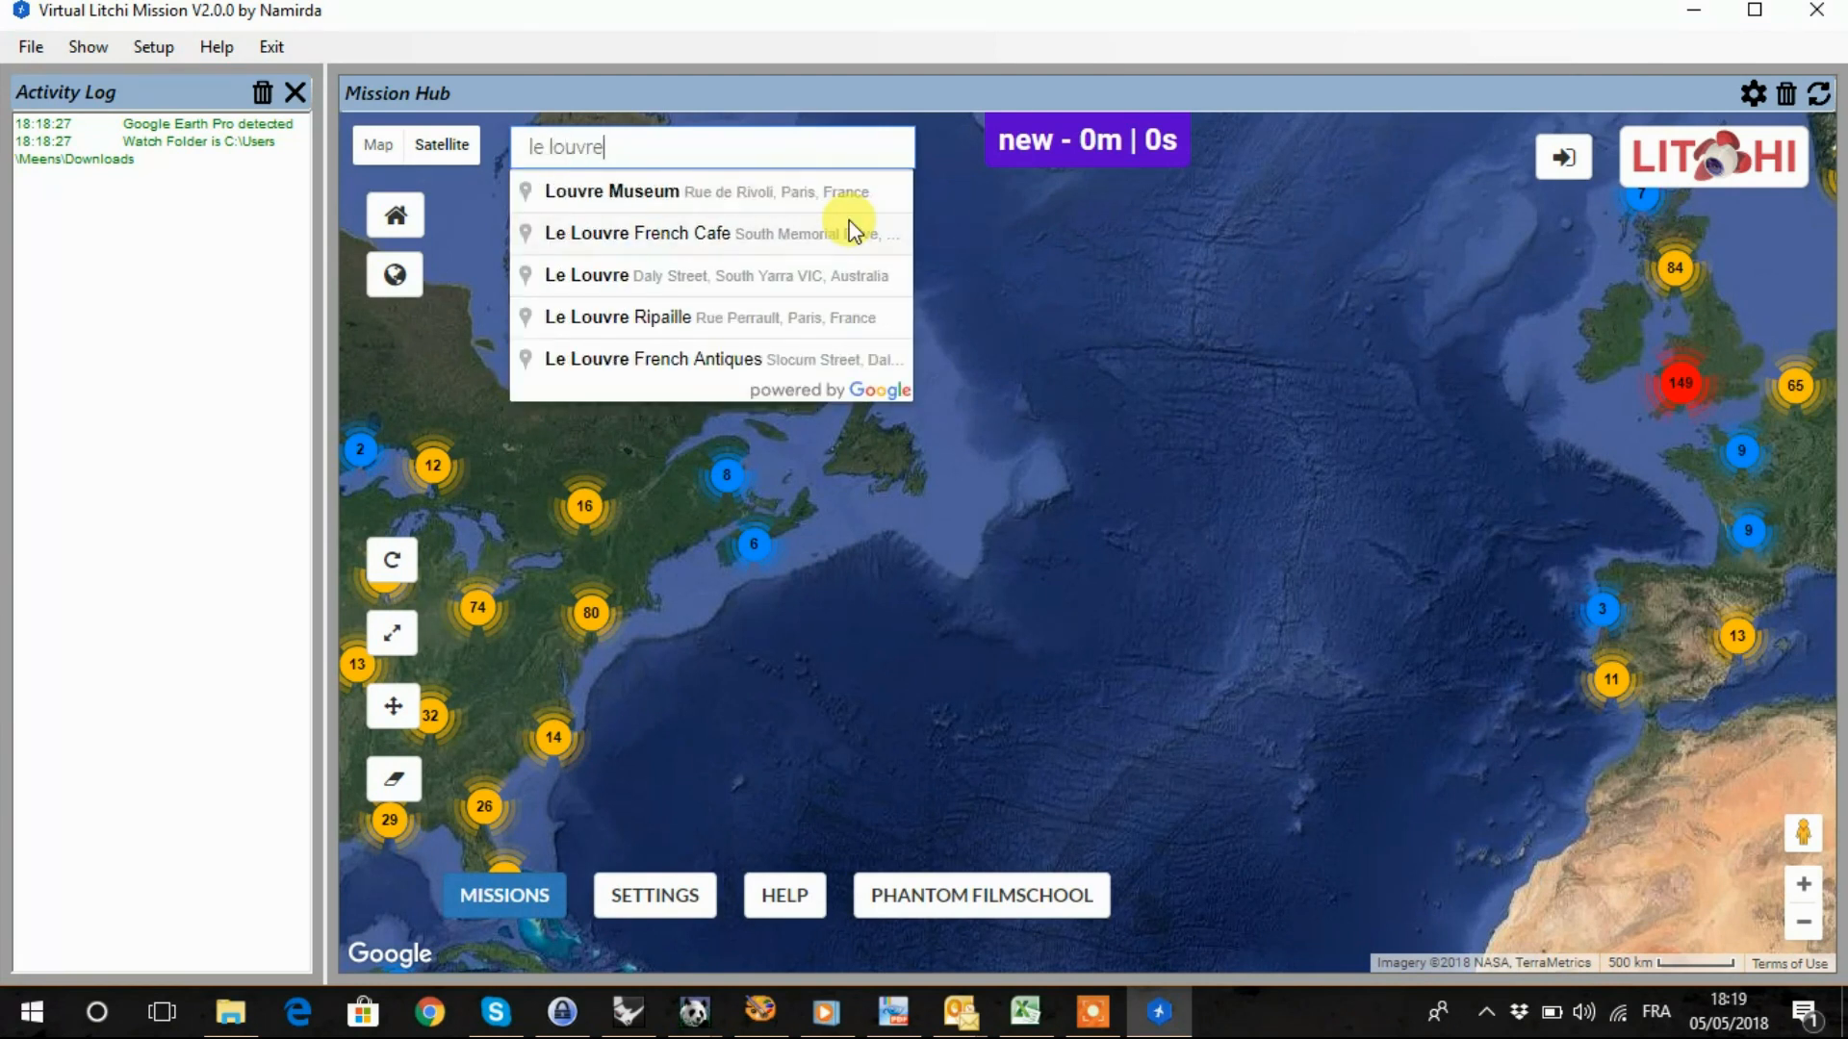
key("Return")
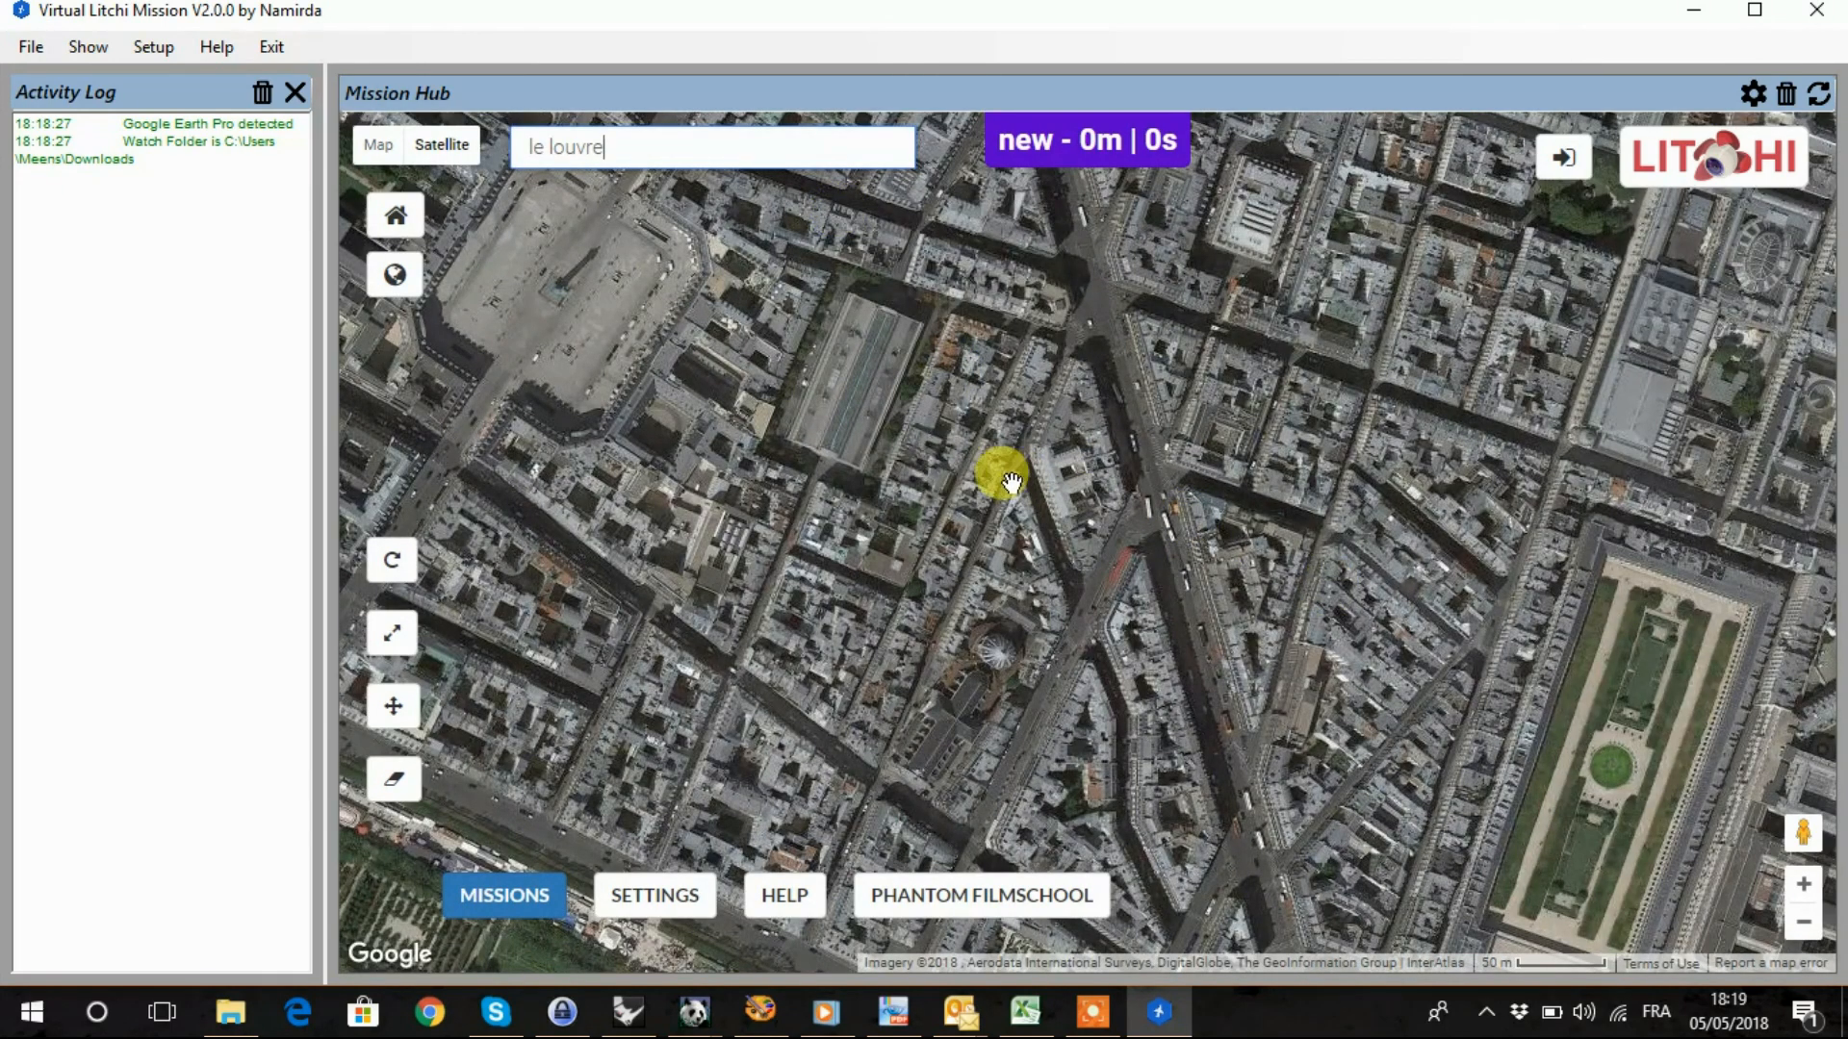
Step: Place a point of interest at the centre of the Louvre's large glass pyramid, keeping its default settings
left_click_drag(1259, 584, 800, 167)
left_click_drag(1246, 702, 1052, 363)
left_click_drag(1006, 648, 1079, 418)
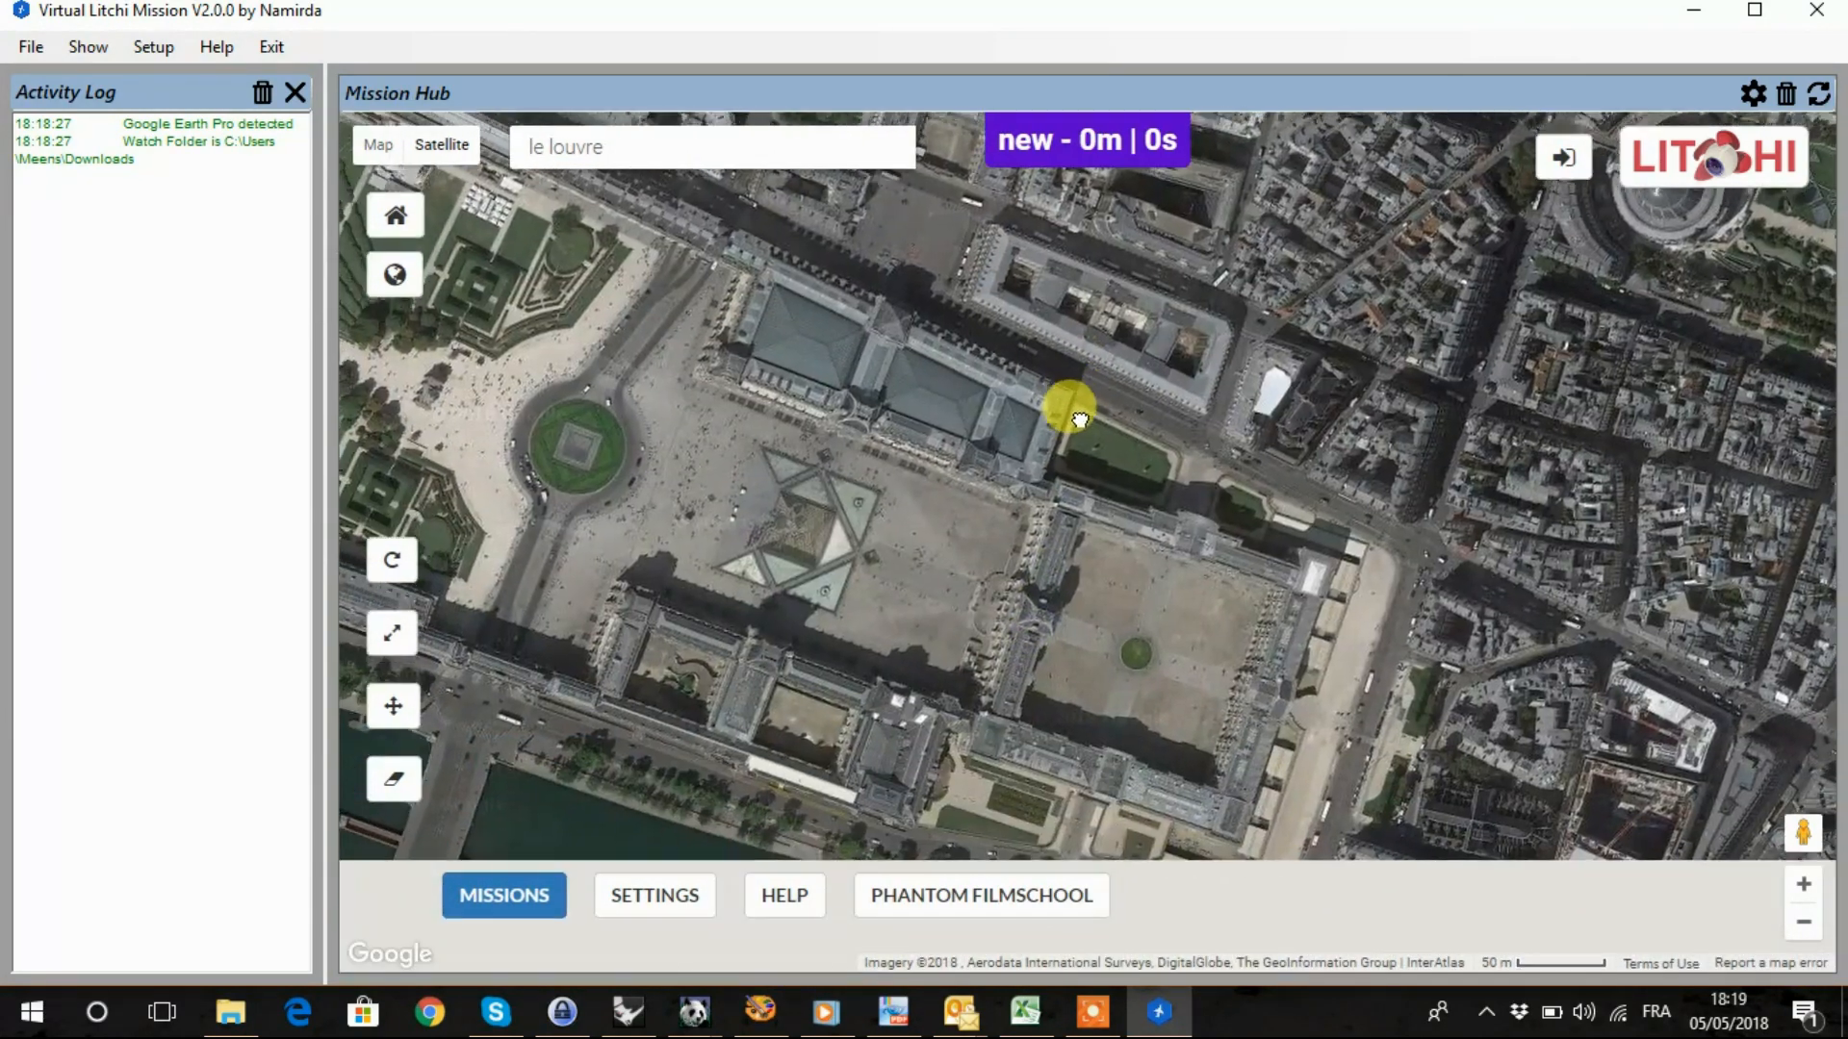
left_click_drag(983, 486, 1016, 433)
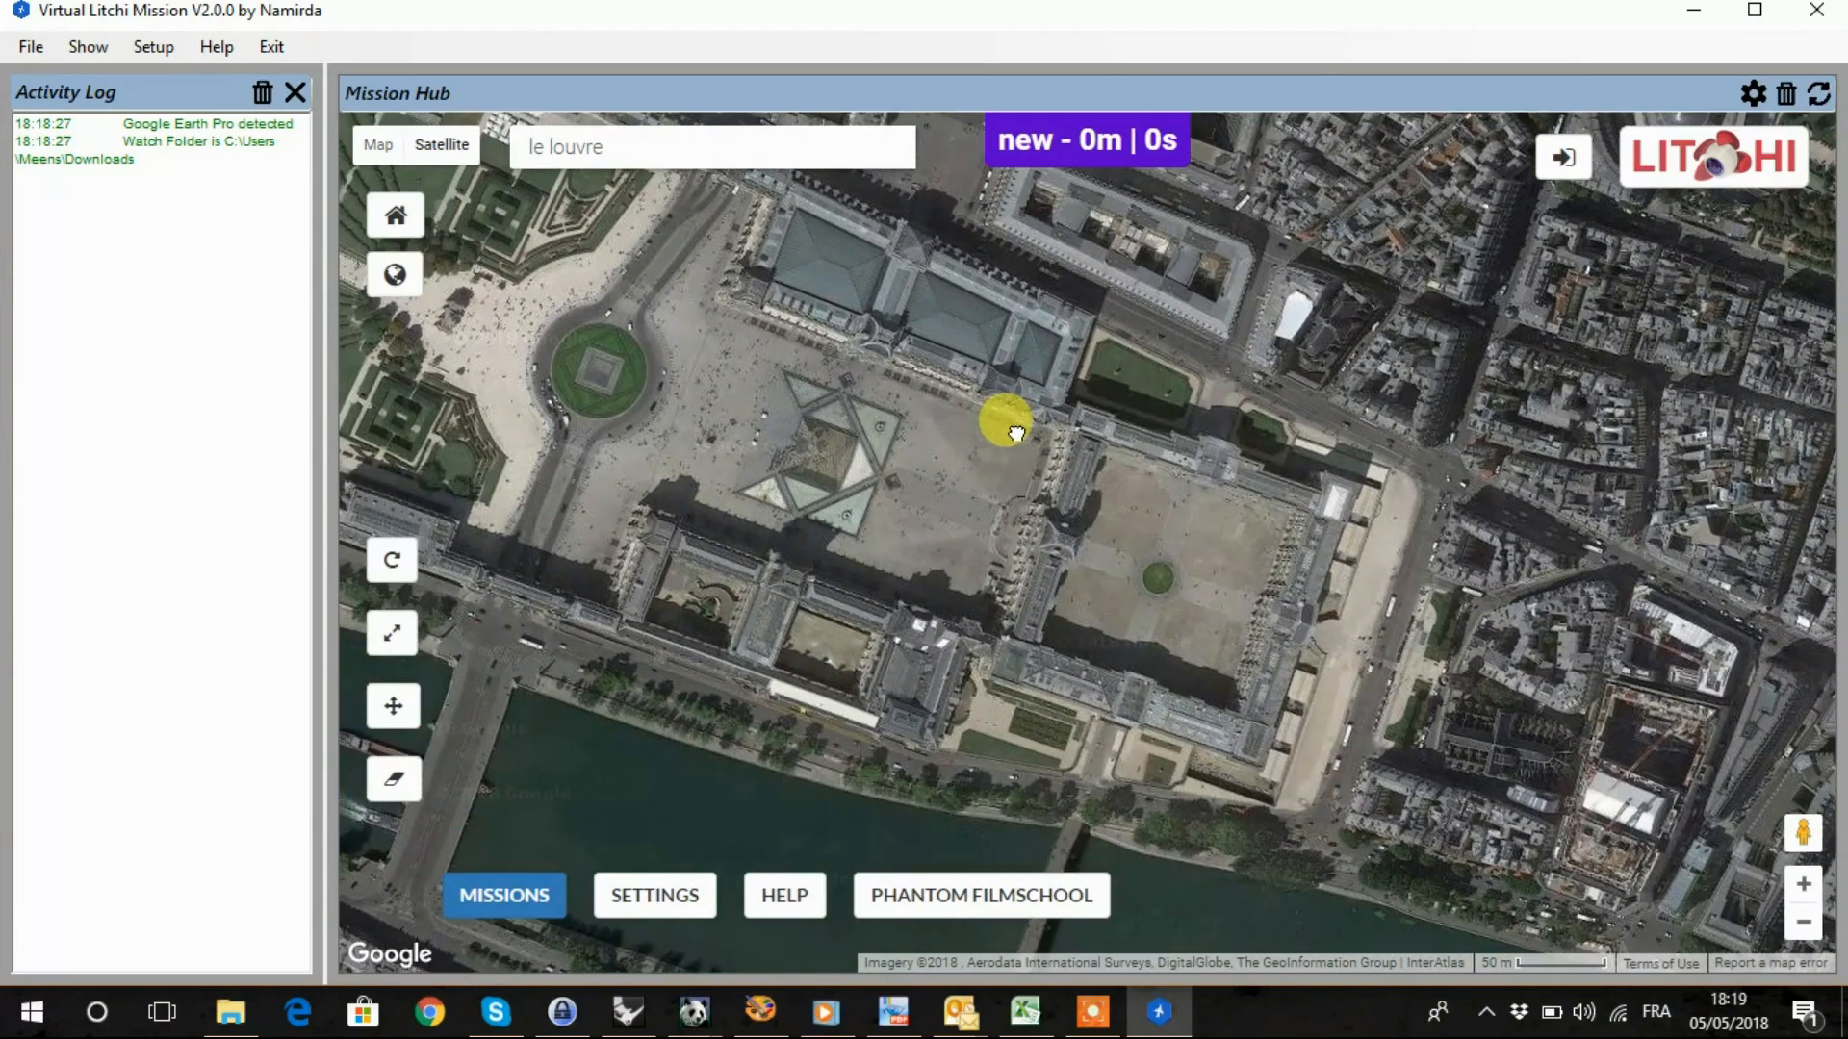
scroll(836, 456, "up", 2)
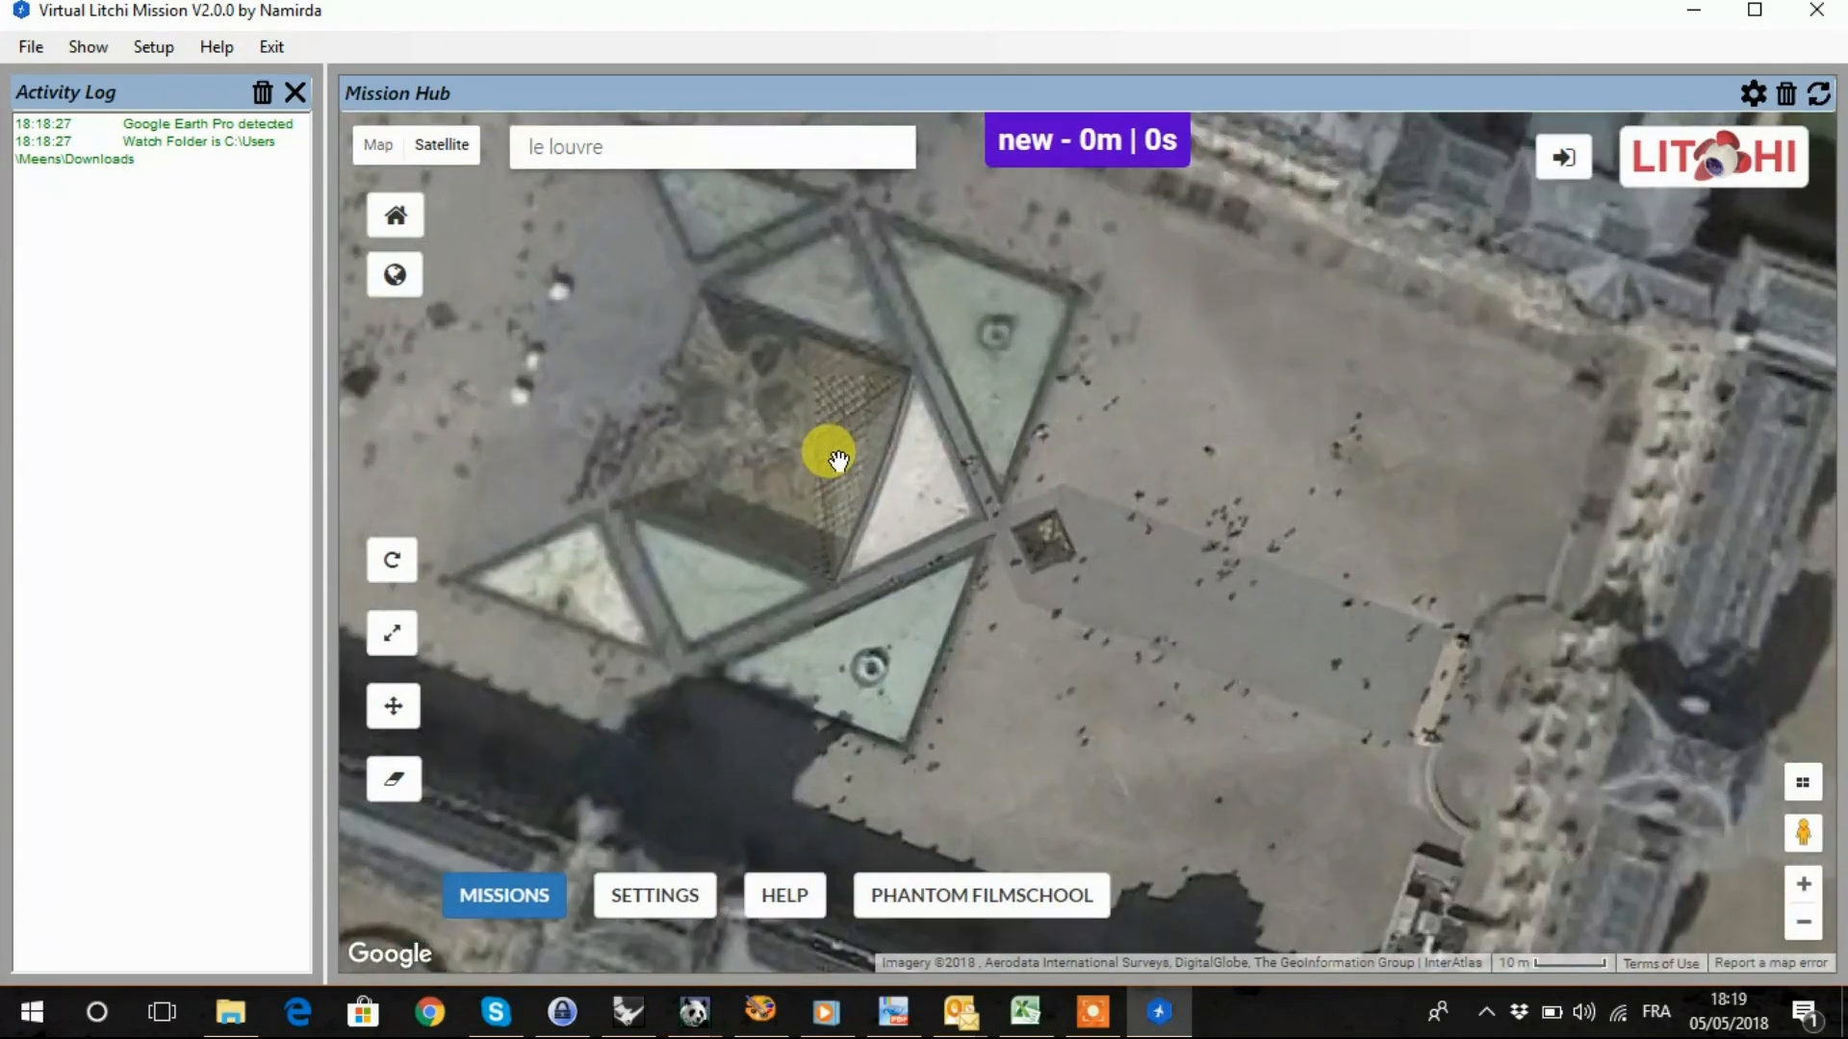
scroll(873, 447, "down", 2)
scroll(883, 448, "up", 2)
left_click_drag(887, 404, 1054, 456)
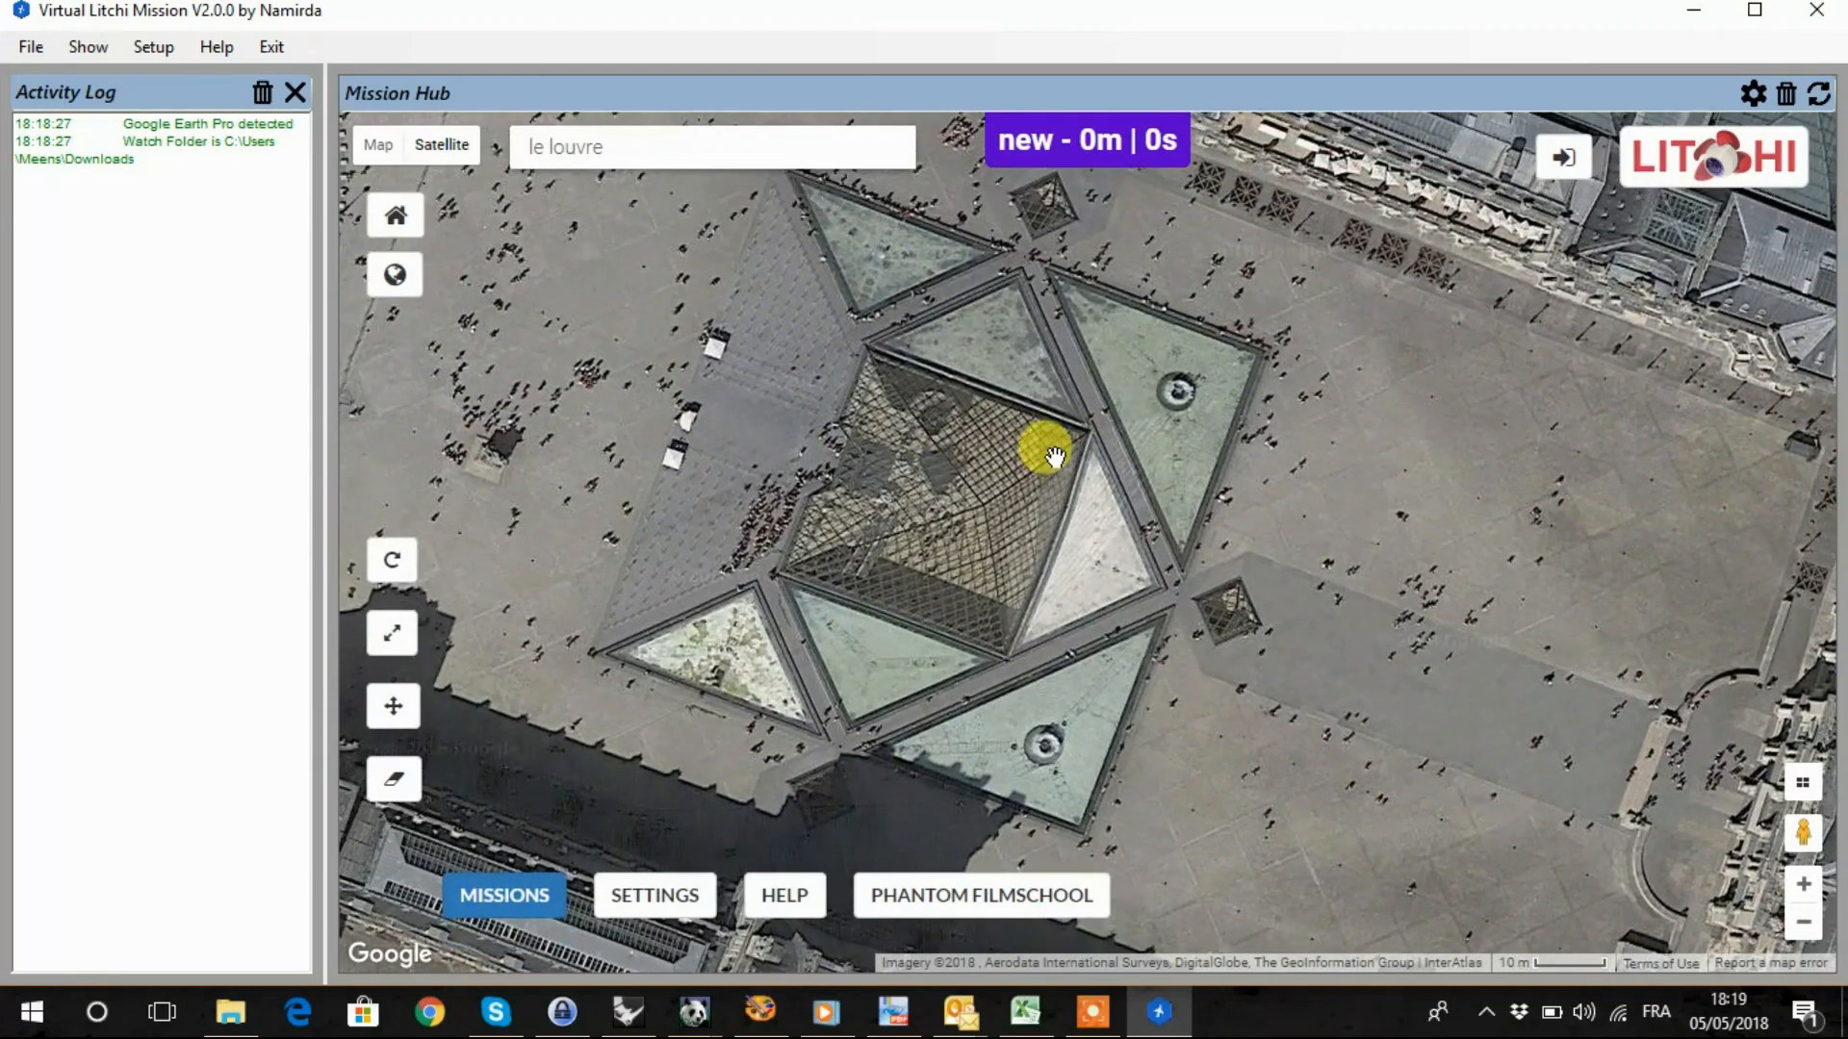
left_click(951, 506)
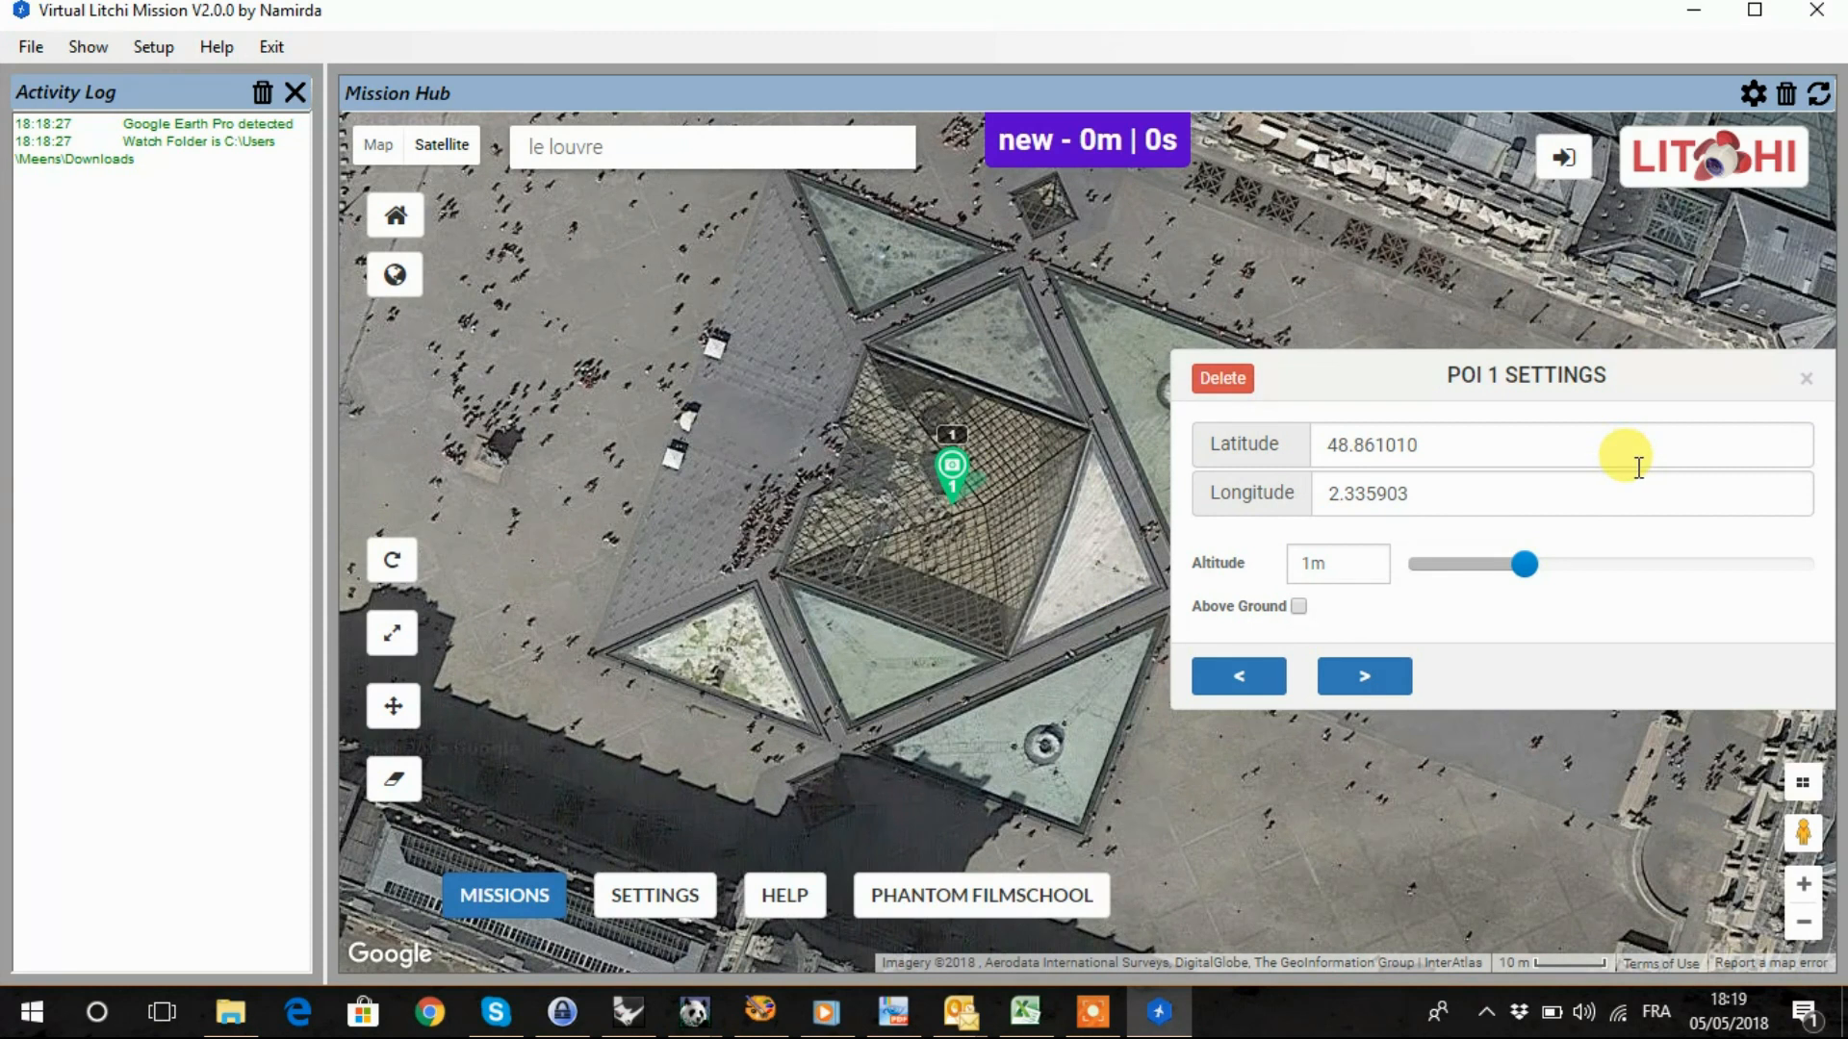
left_click(1806, 395)
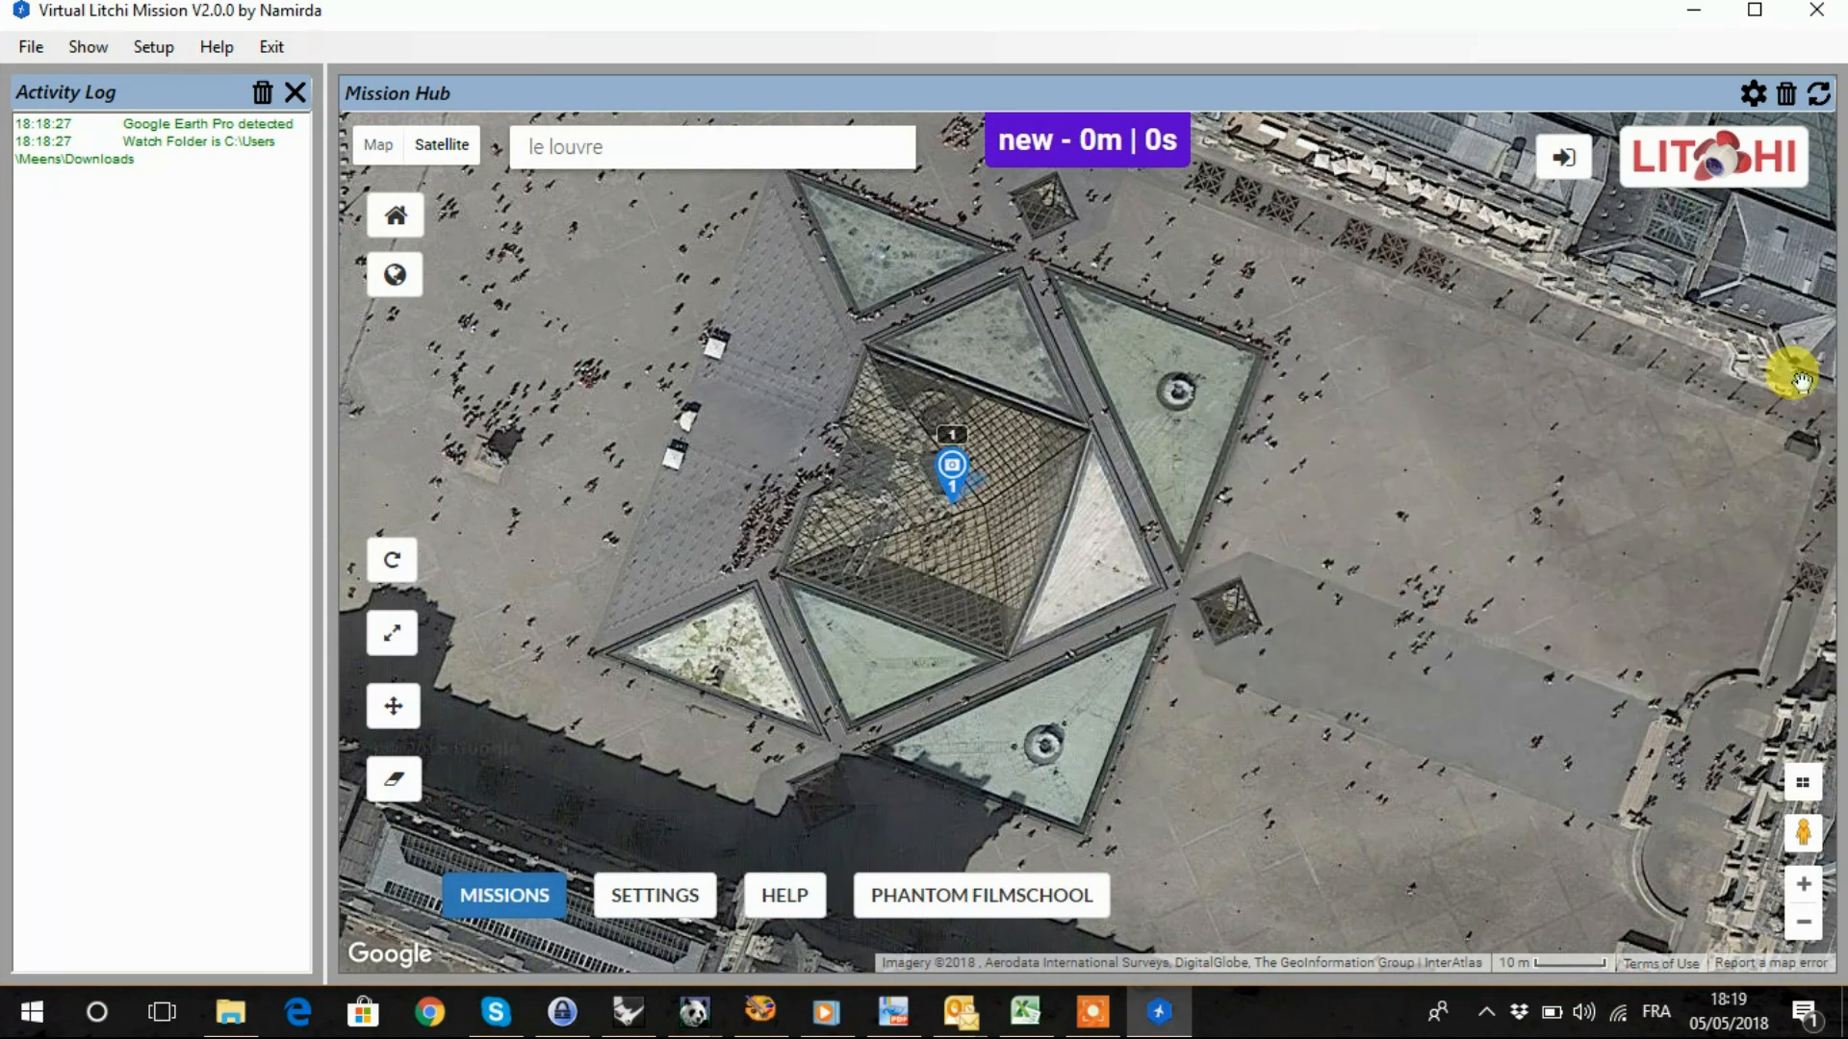
Step: Add waypoint 1 in the square courtyard's southeast quarter at 10 m altitude, with gimbal pitch set to Focus POI
left_click_drag(1464, 709, 793, 325)
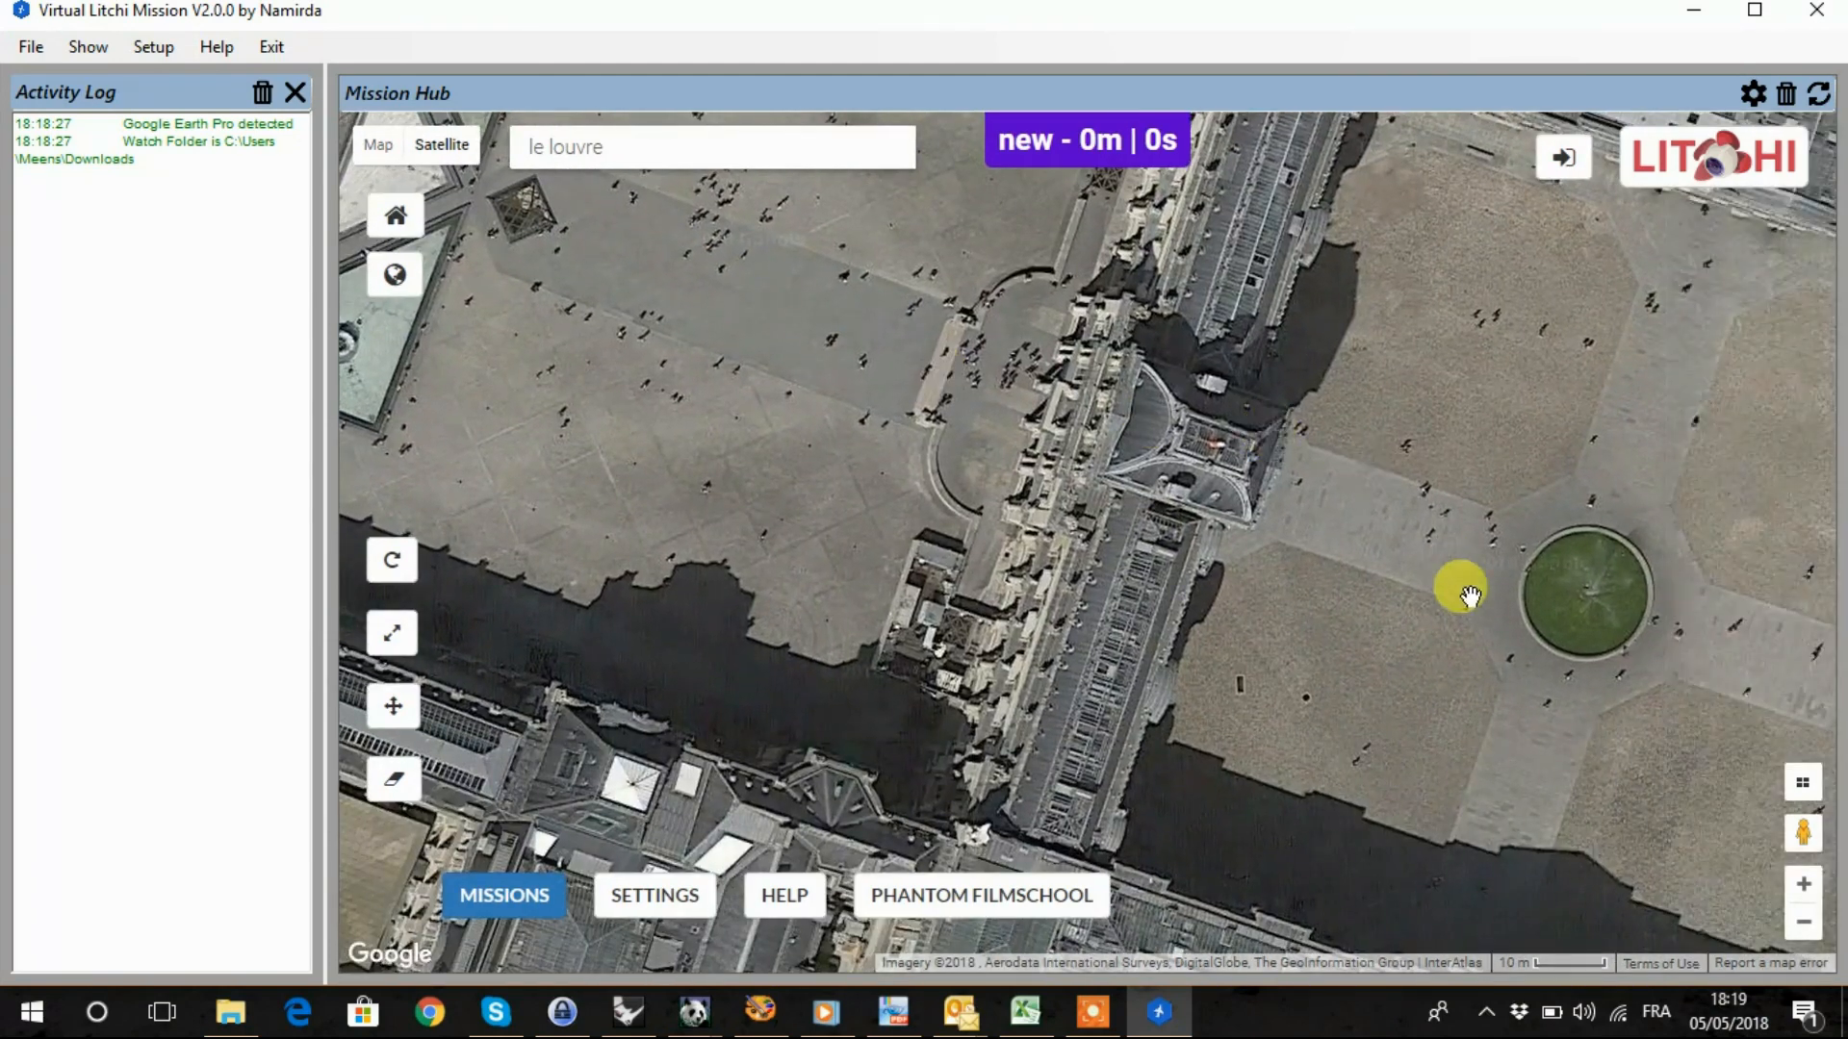
left_click_drag(1460, 590, 949, 293)
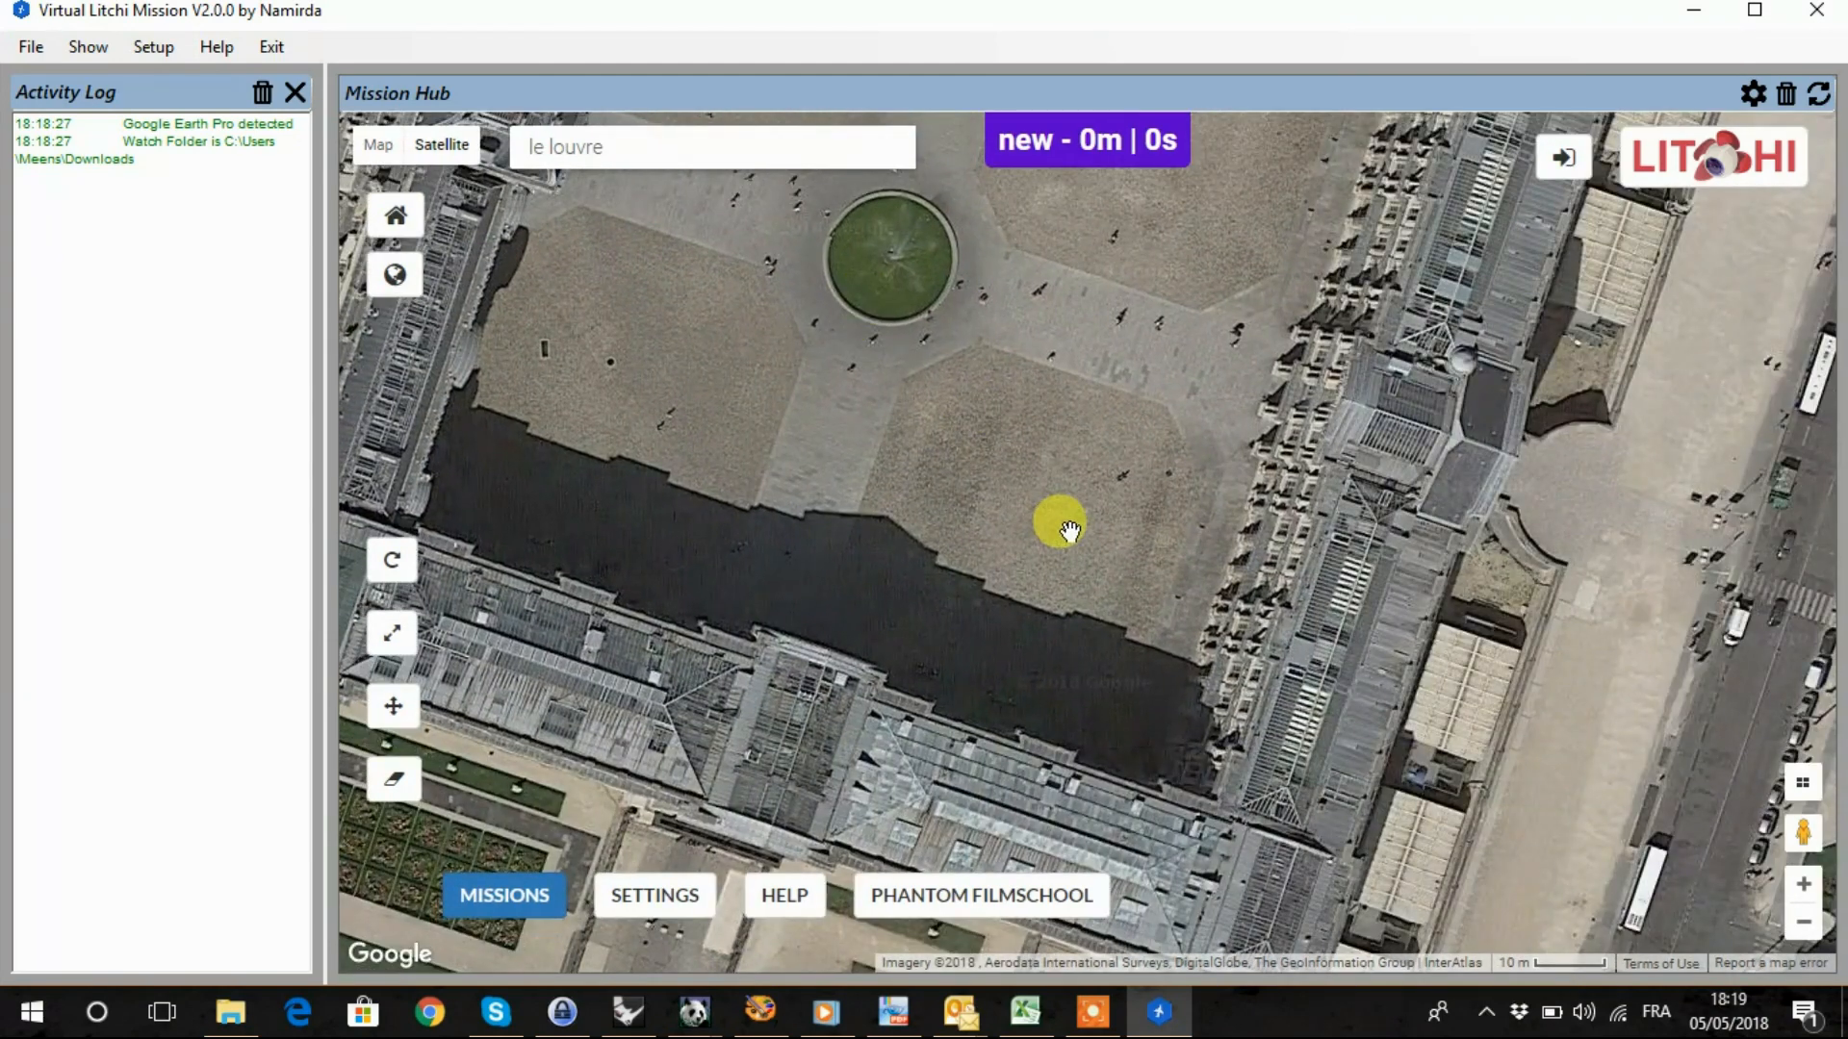
left_click(1049, 550)
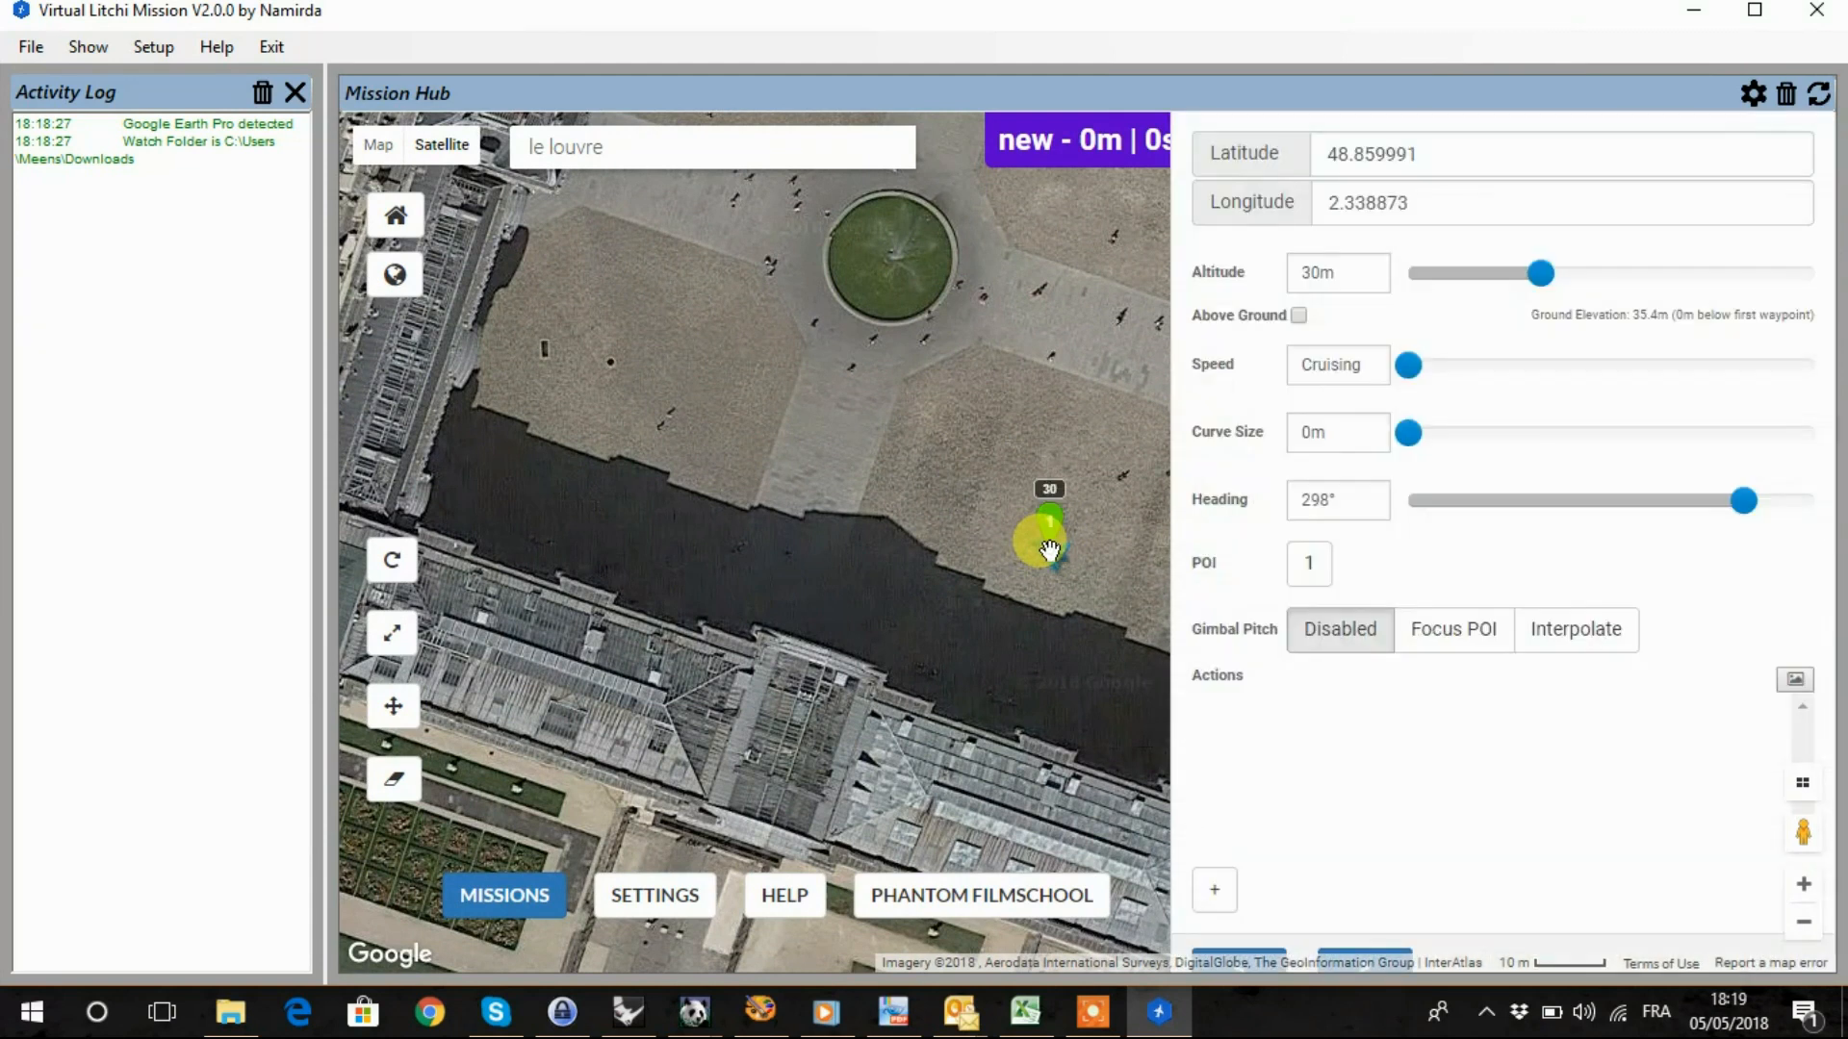
left_click_drag(1513, 282, 1531, 280)
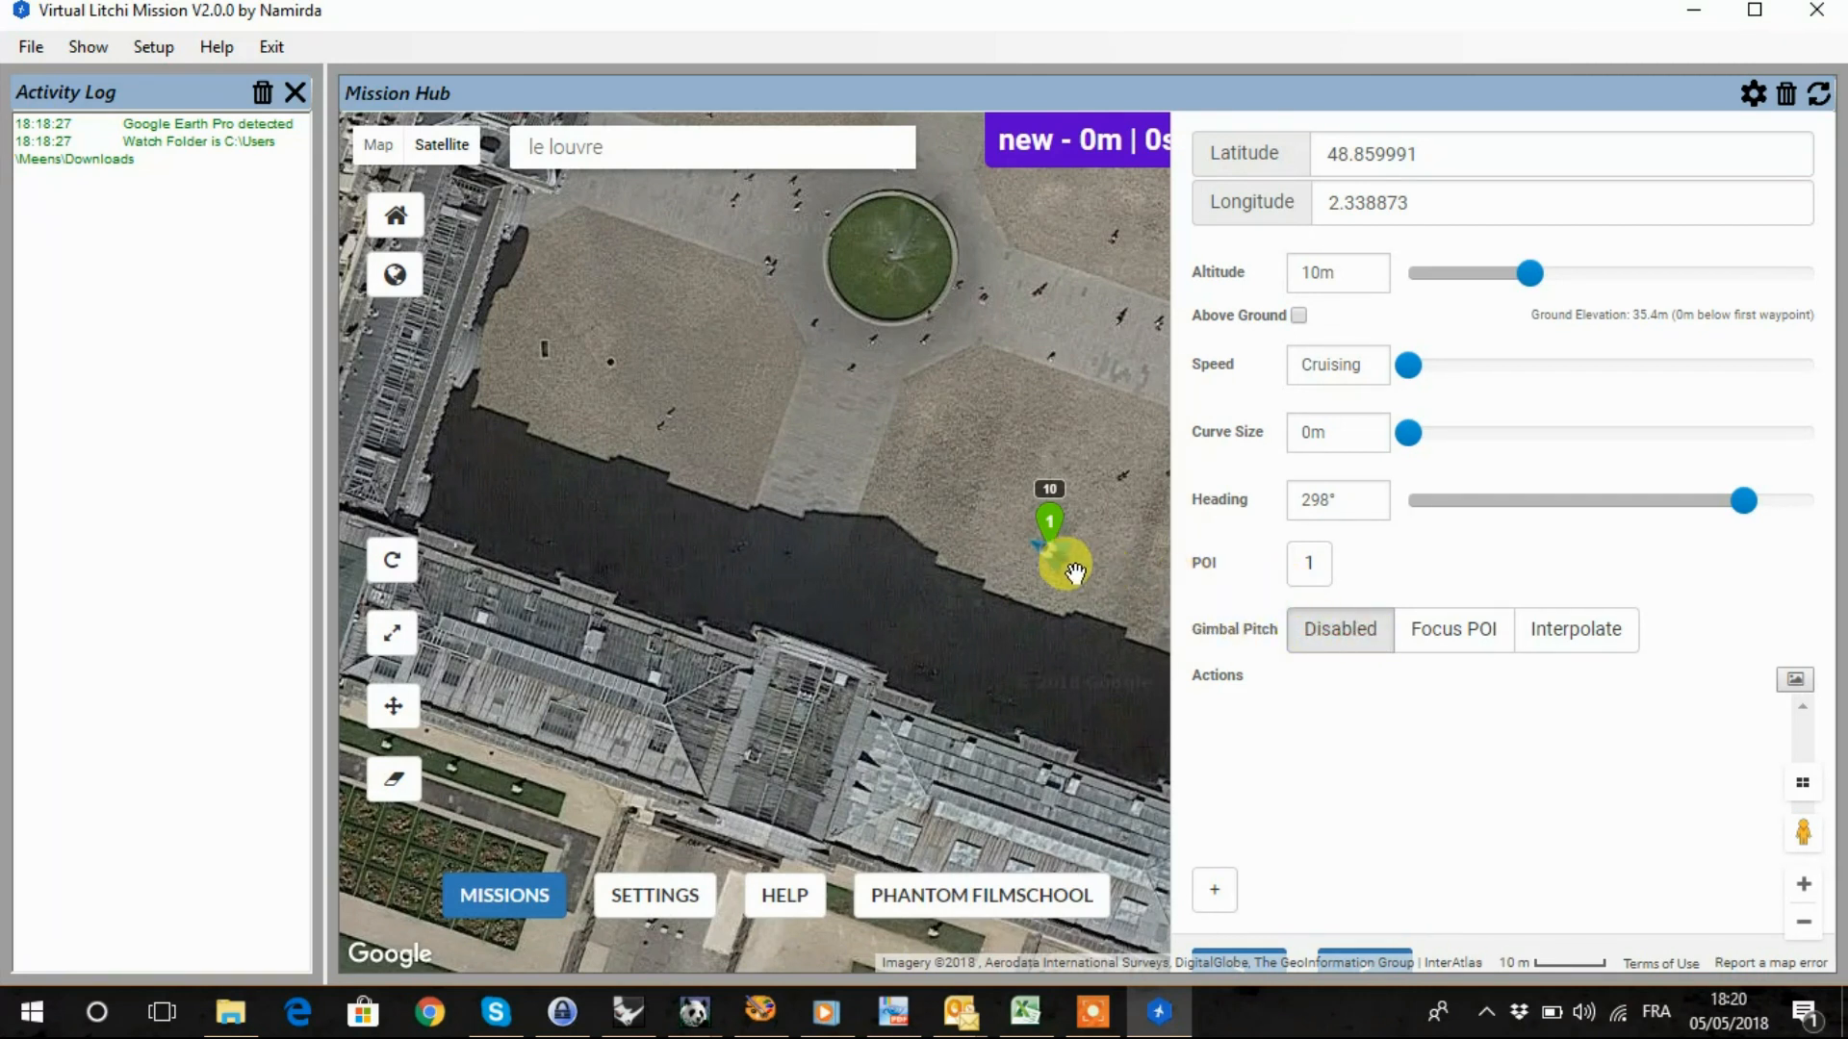
left_click(1302, 564)
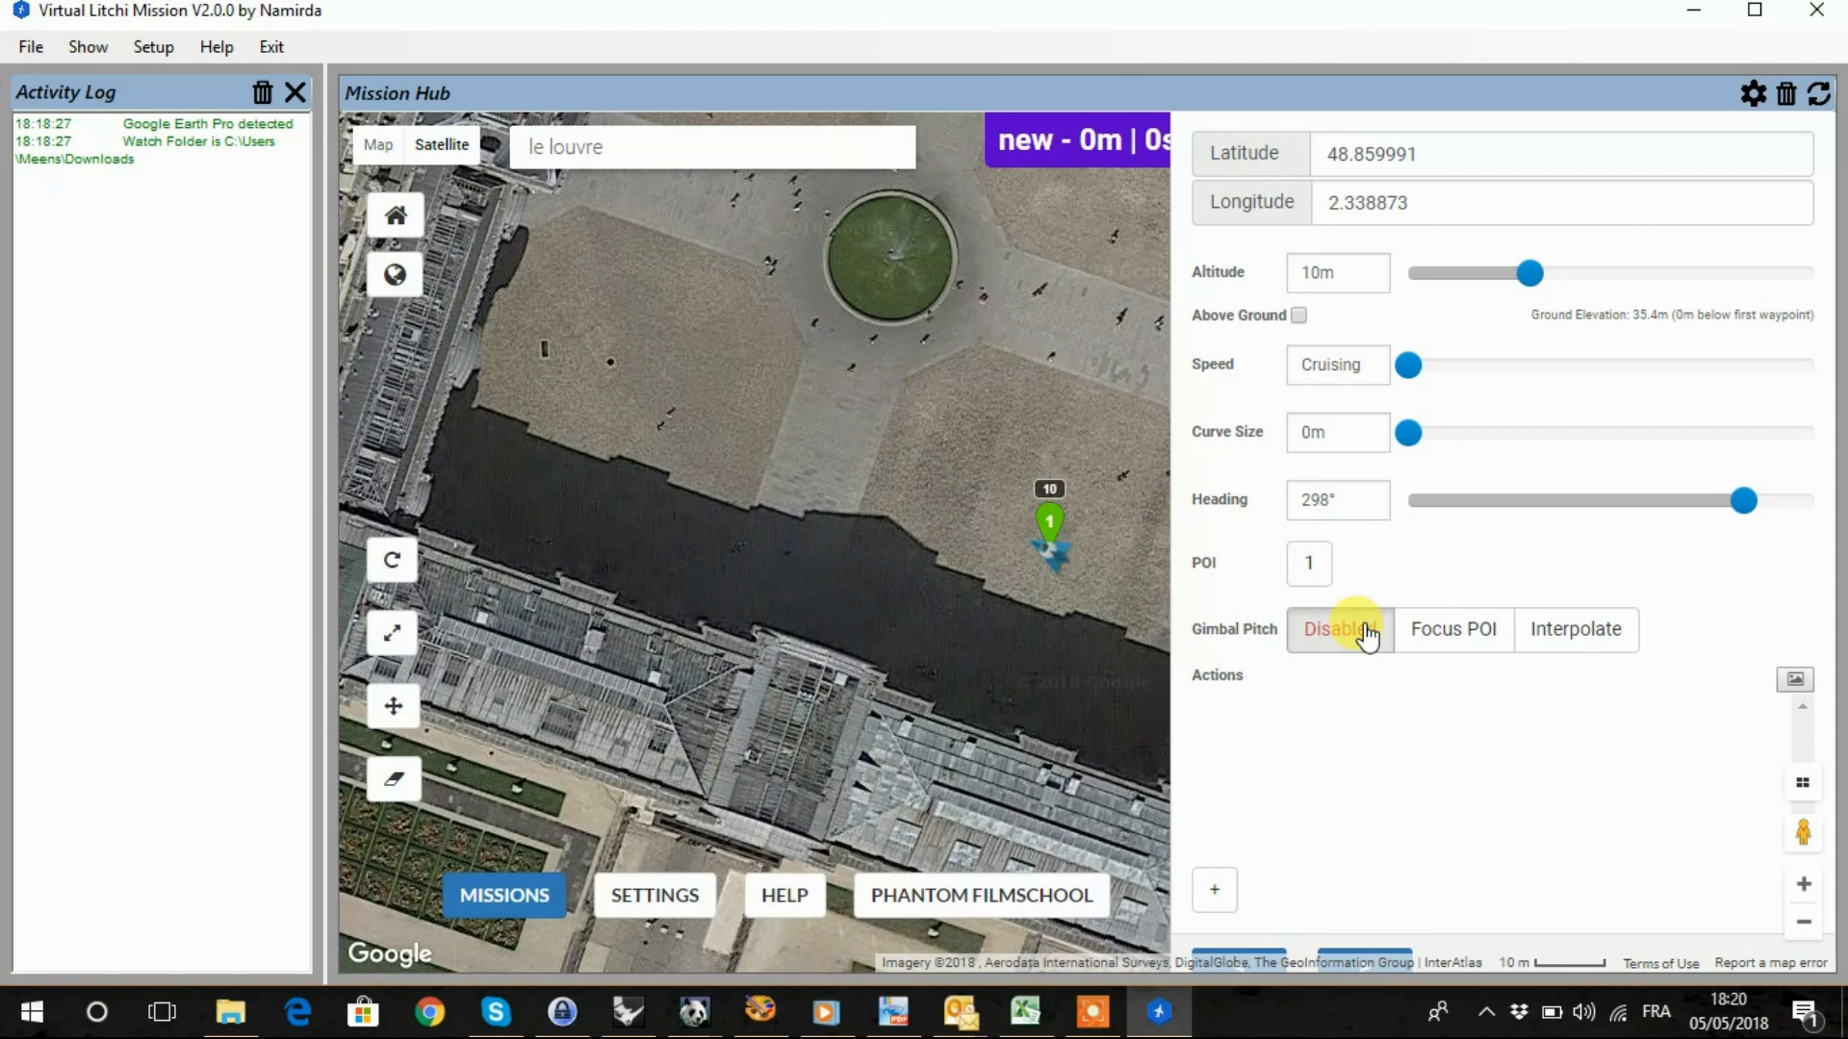
left_click(1454, 635)
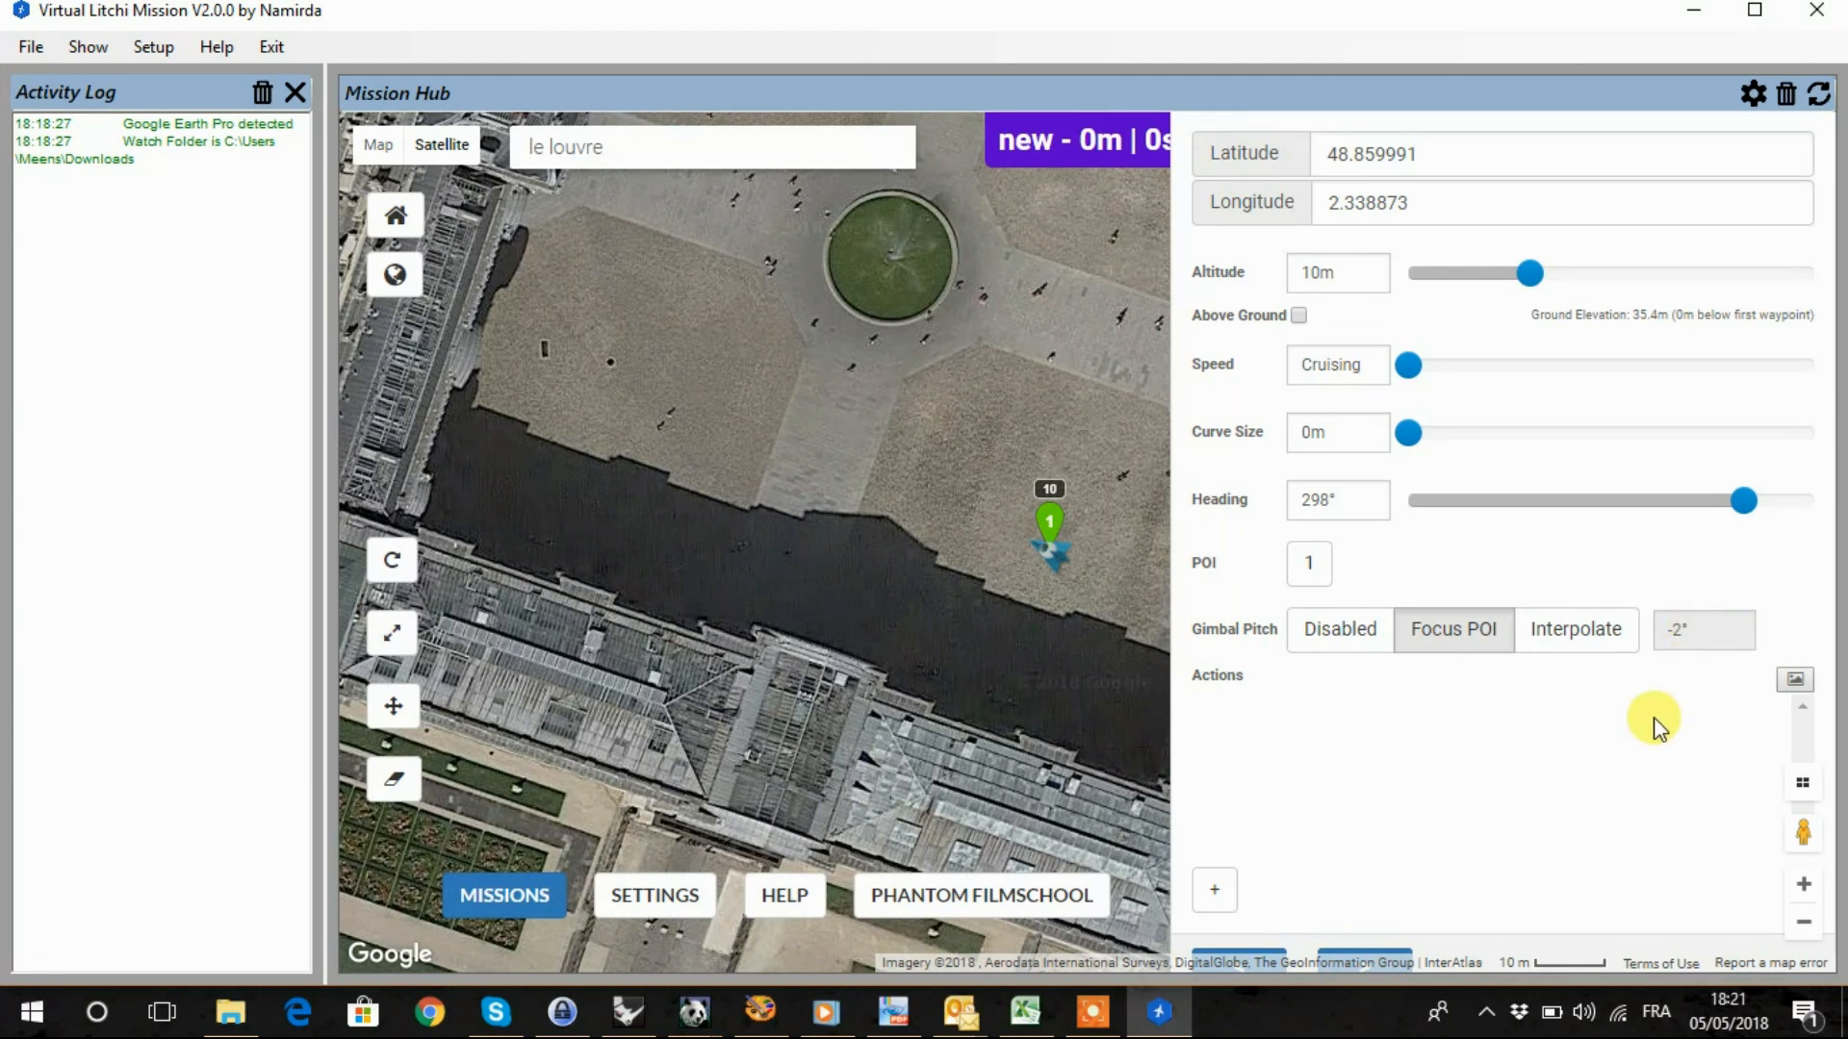
Step: Try the Interpolate gimbal pitch mode on waypoint 1 and return it to Focus POI
left_click(1578, 641)
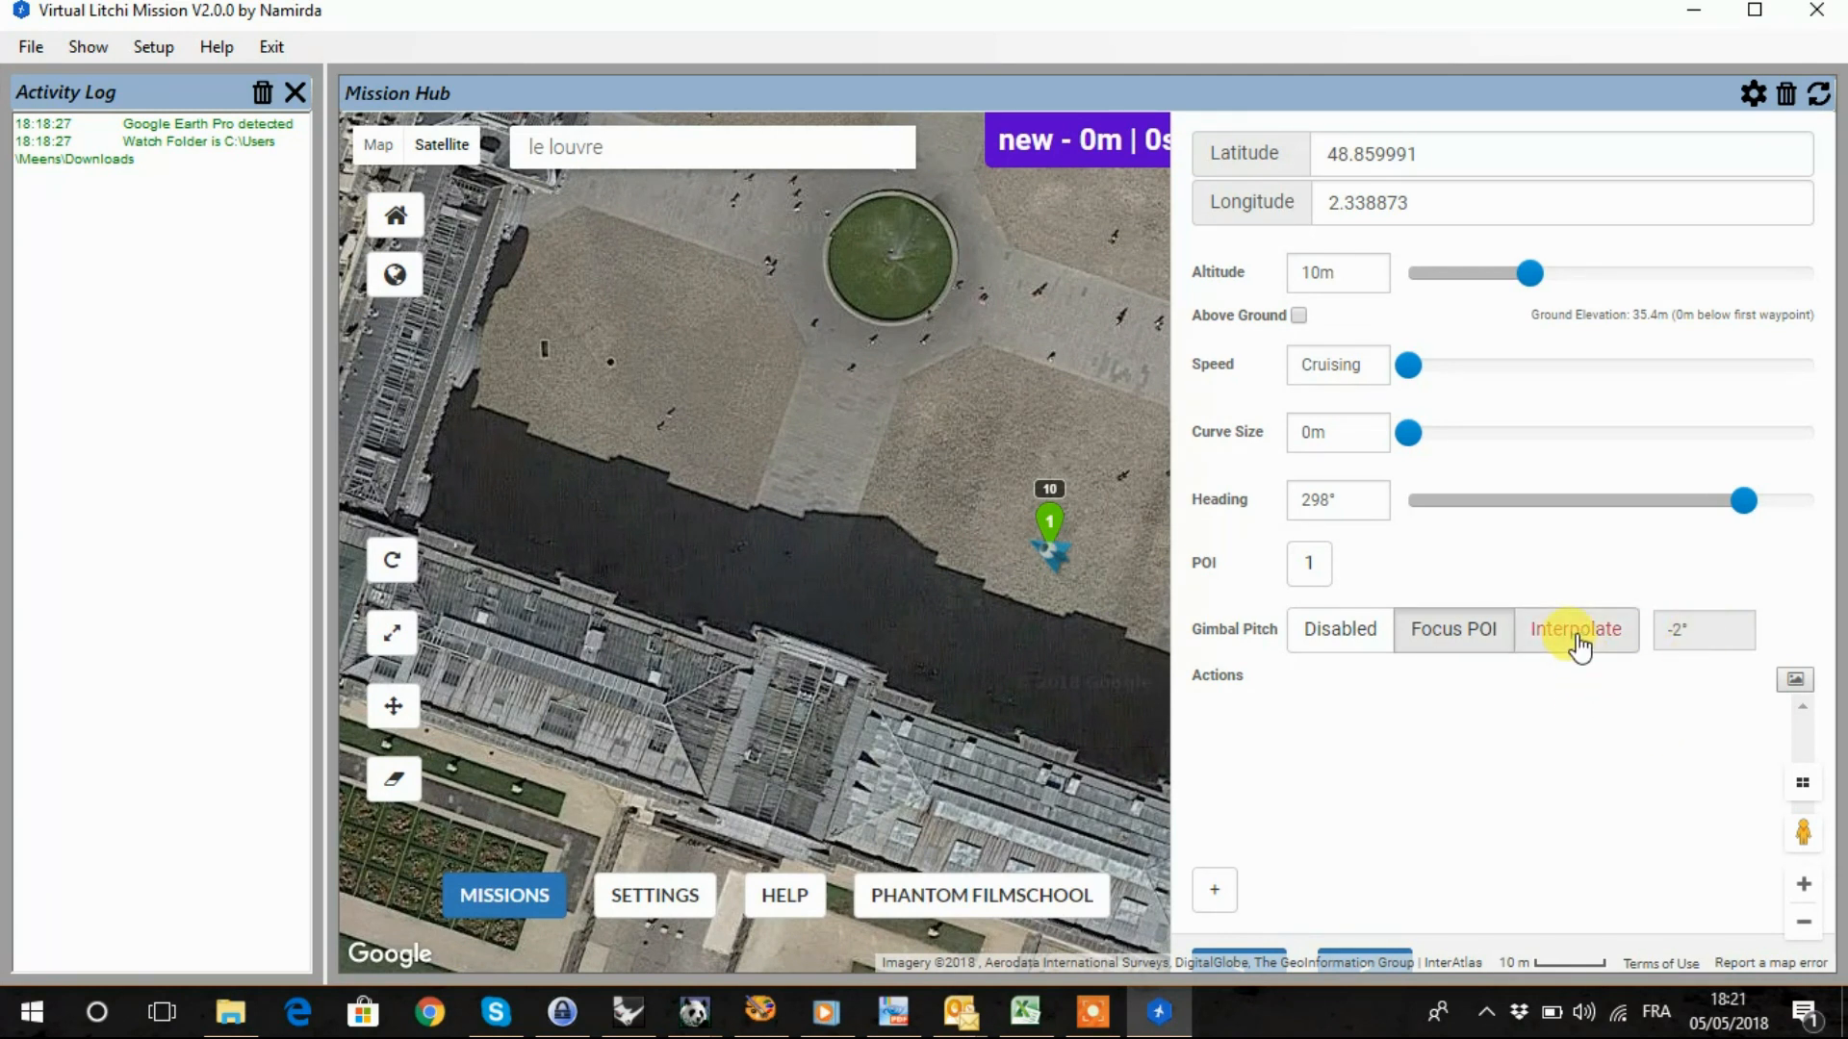
left_click(1576, 640)
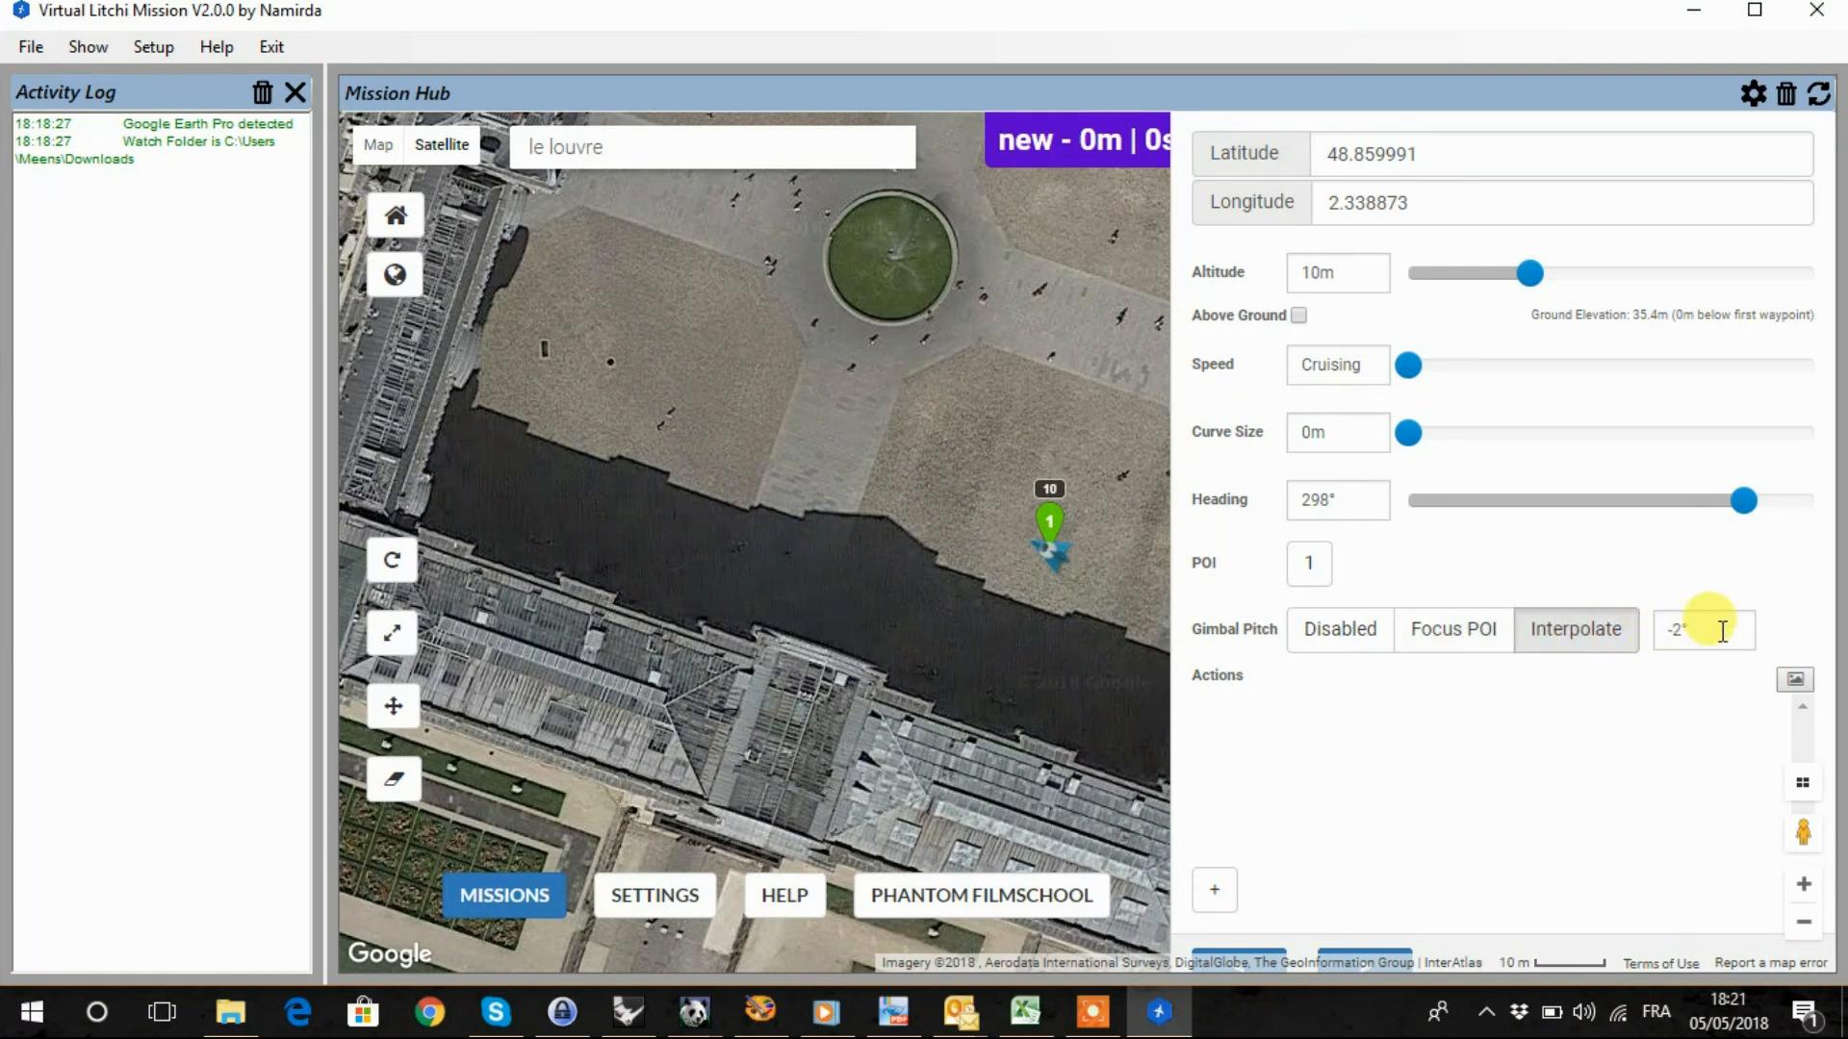
left_click(1679, 630)
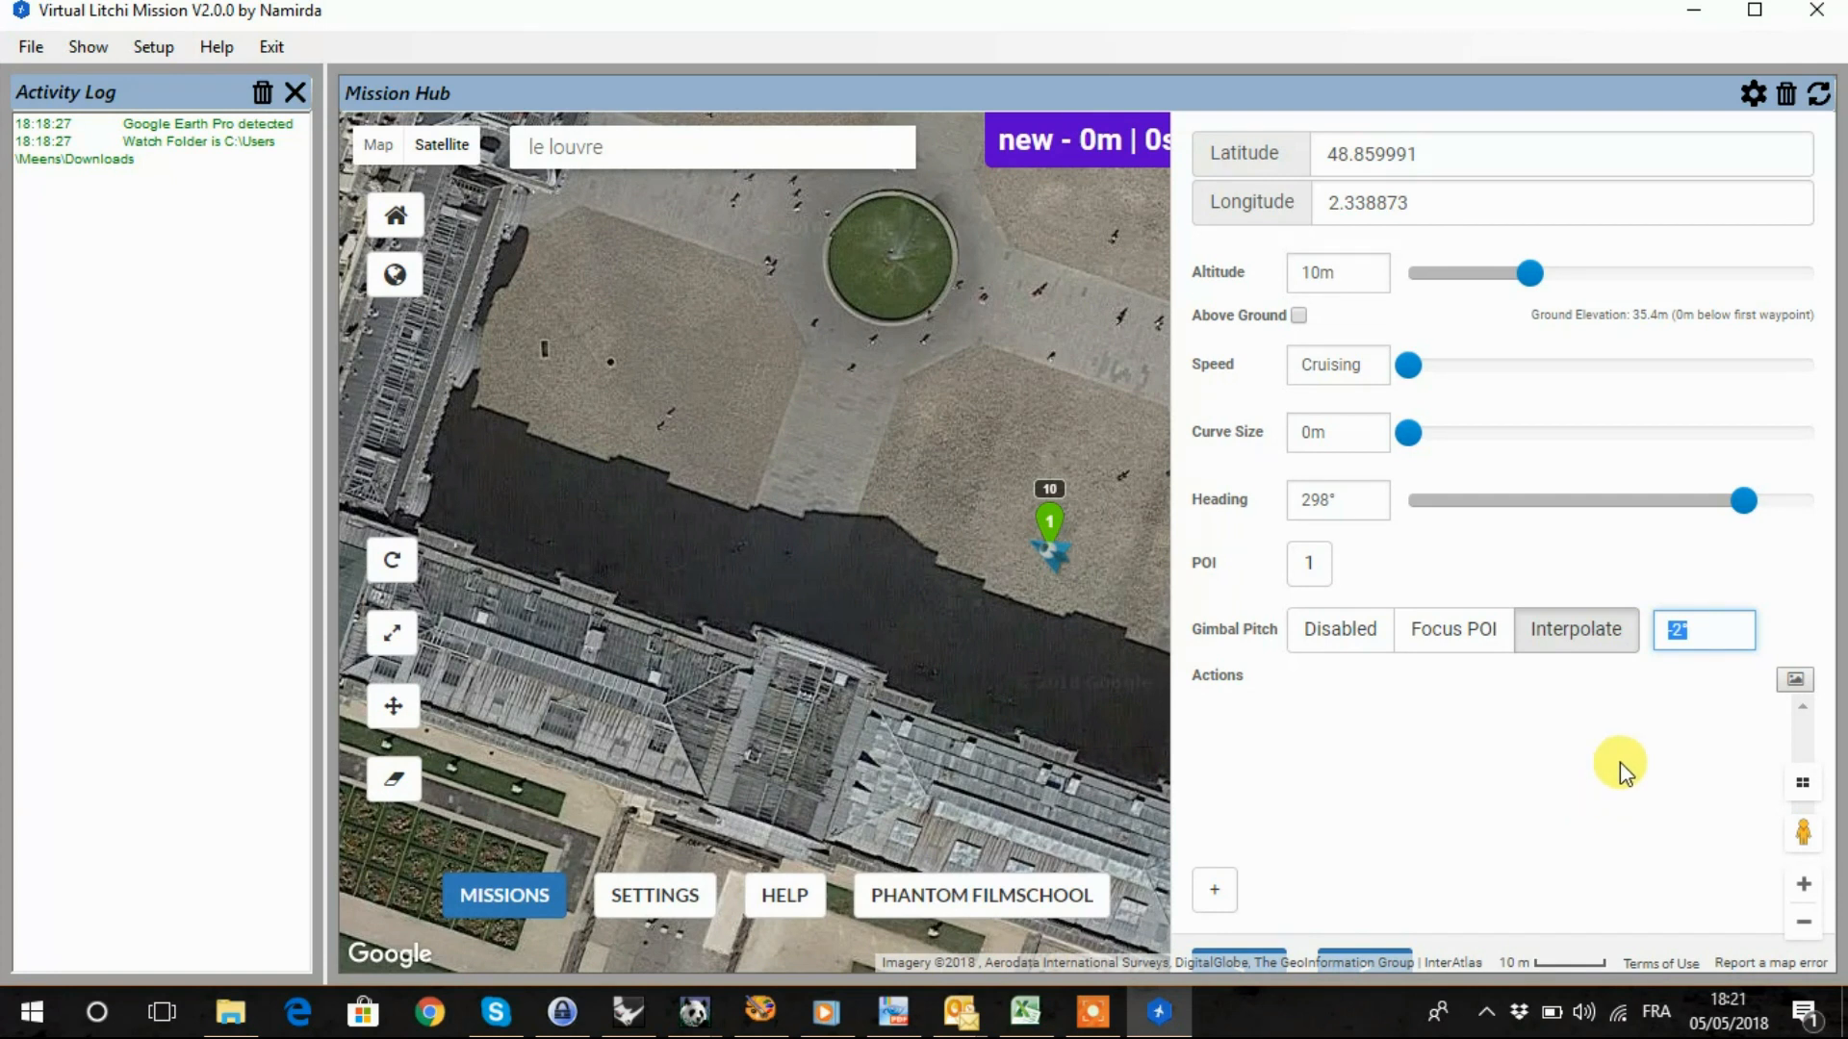
left_click(1443, 643)
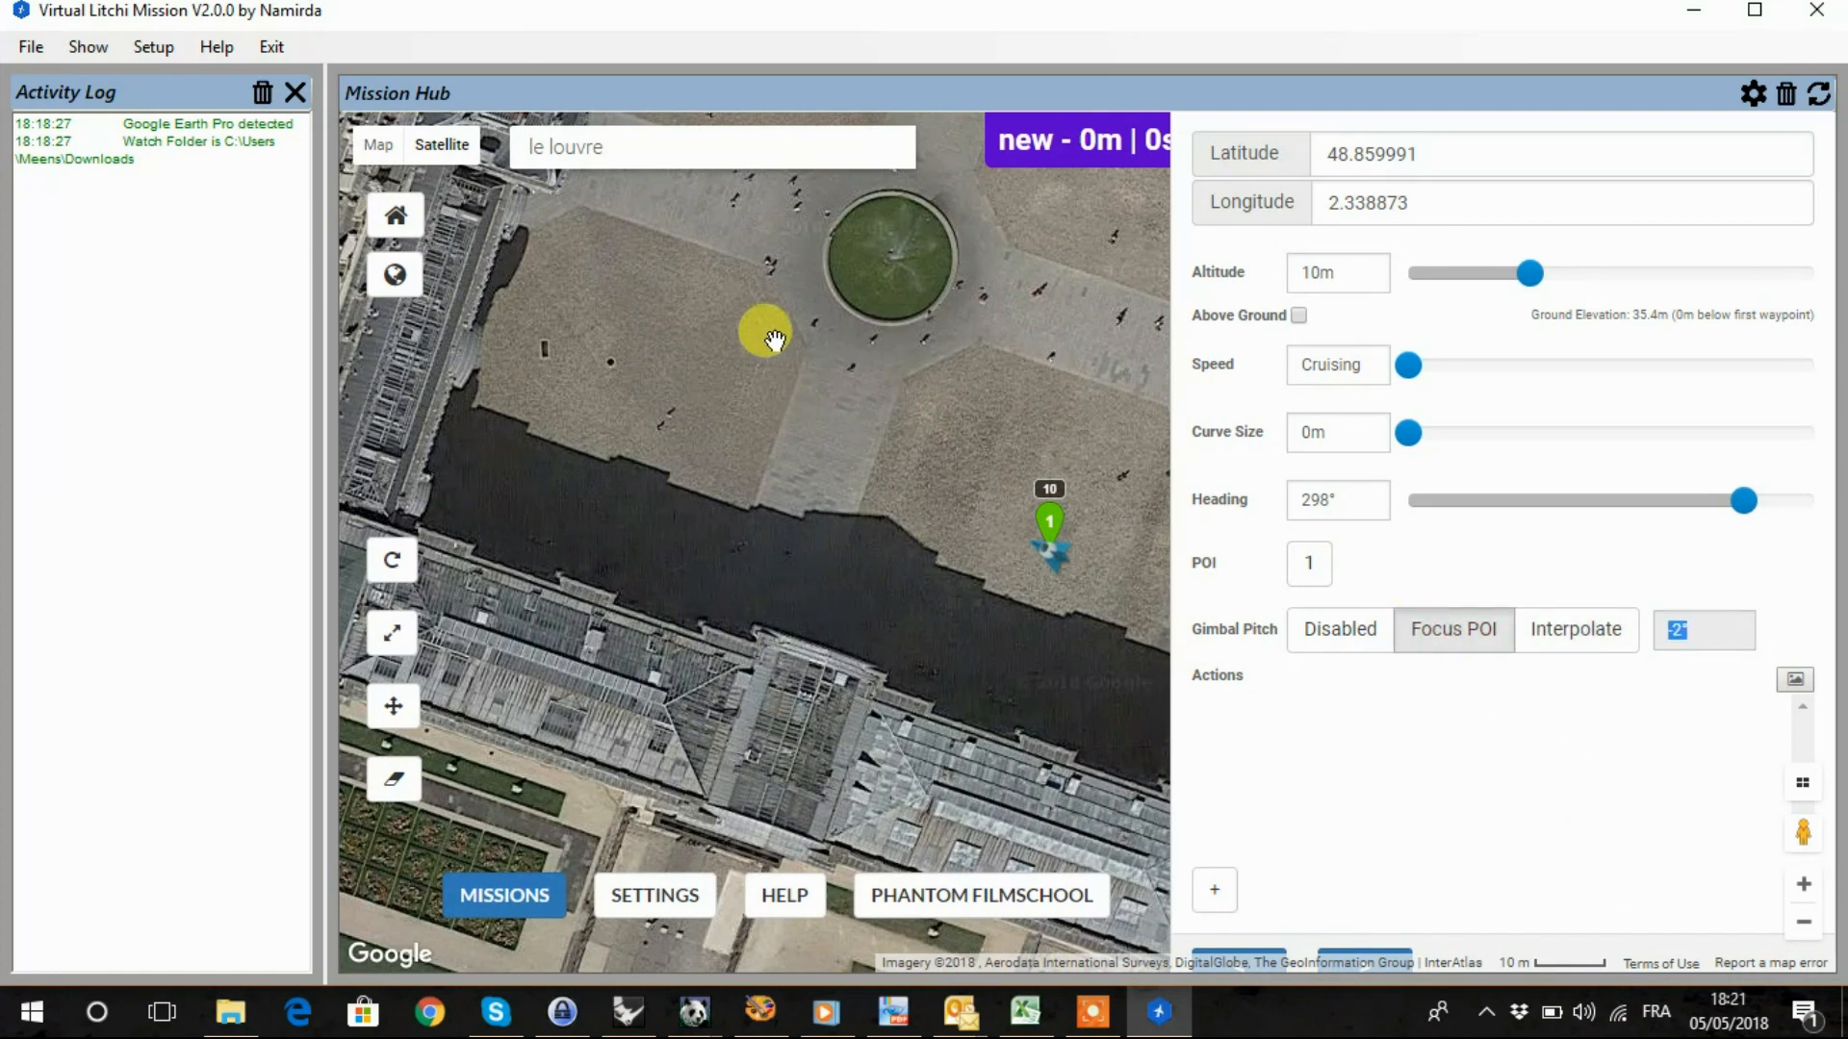
Step: Add waypoint 2 in the courtyard's northwest corner at 47 m altitude, with gimbal pitch set to Focus POI
left_click_drag(693, 309, 924, 953)
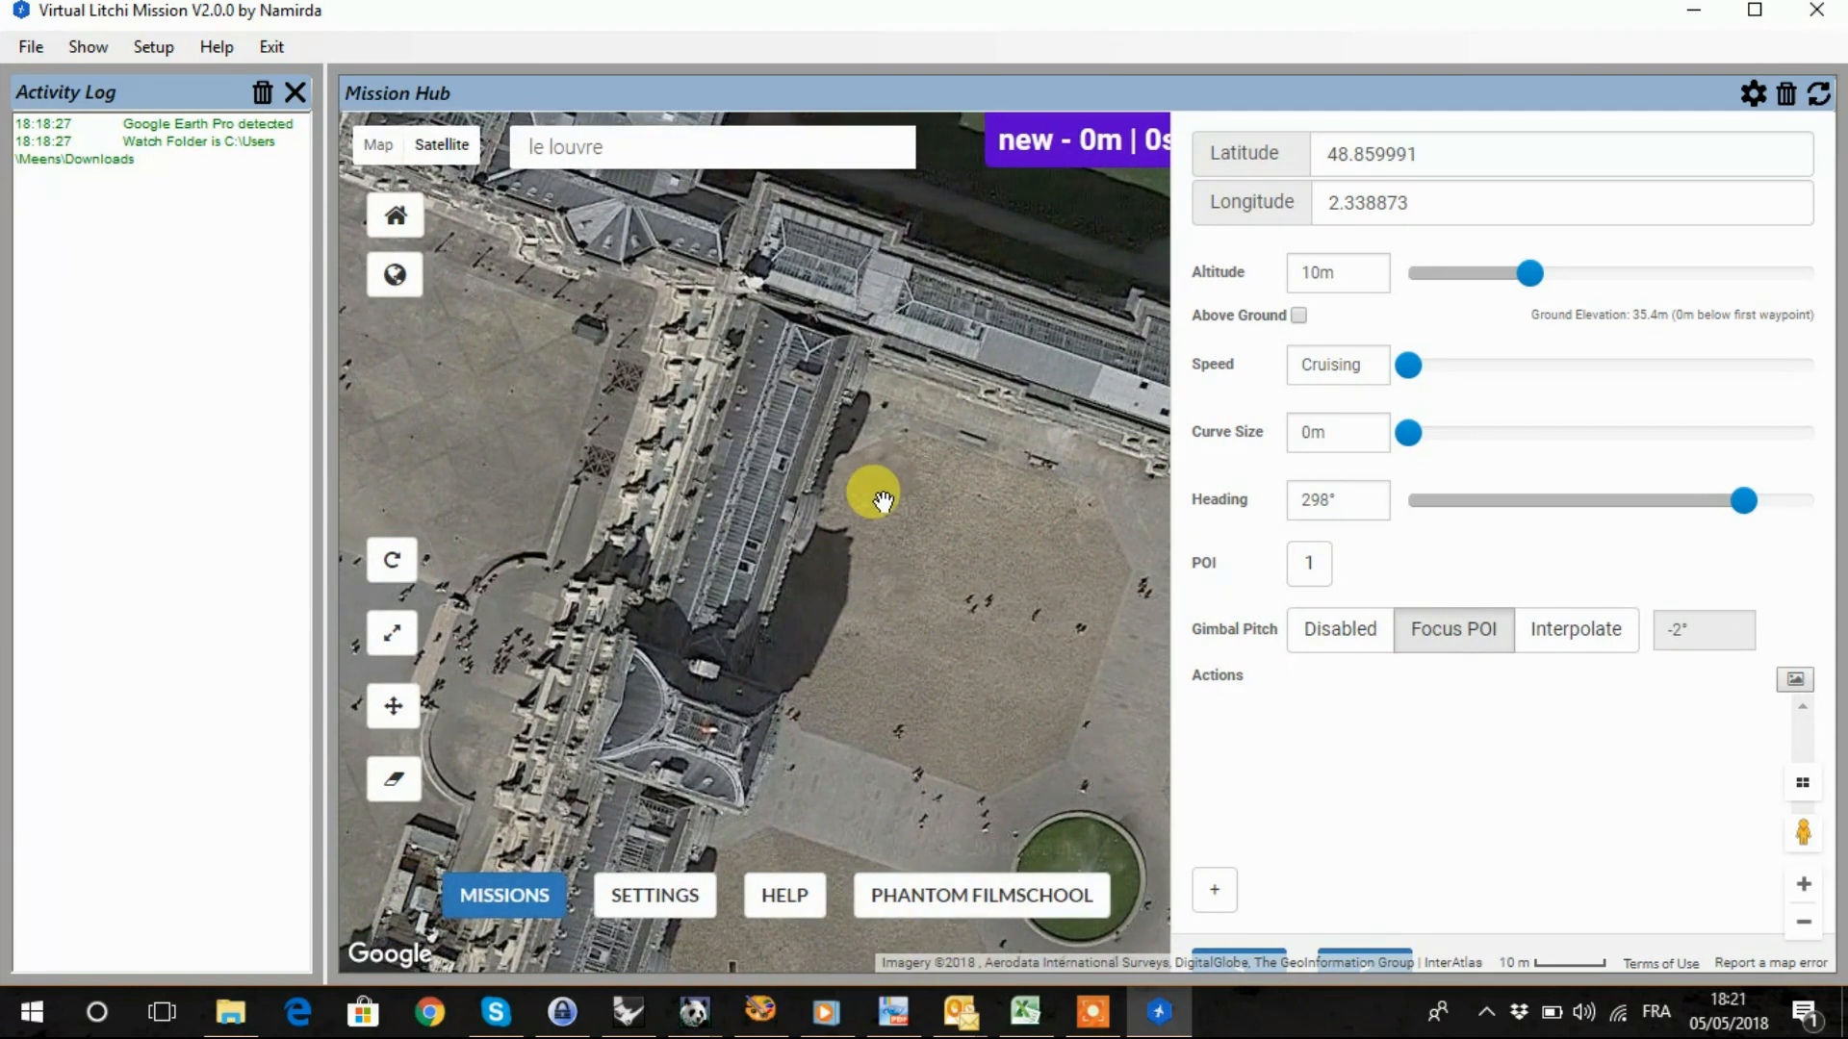
left_click(878, 457)
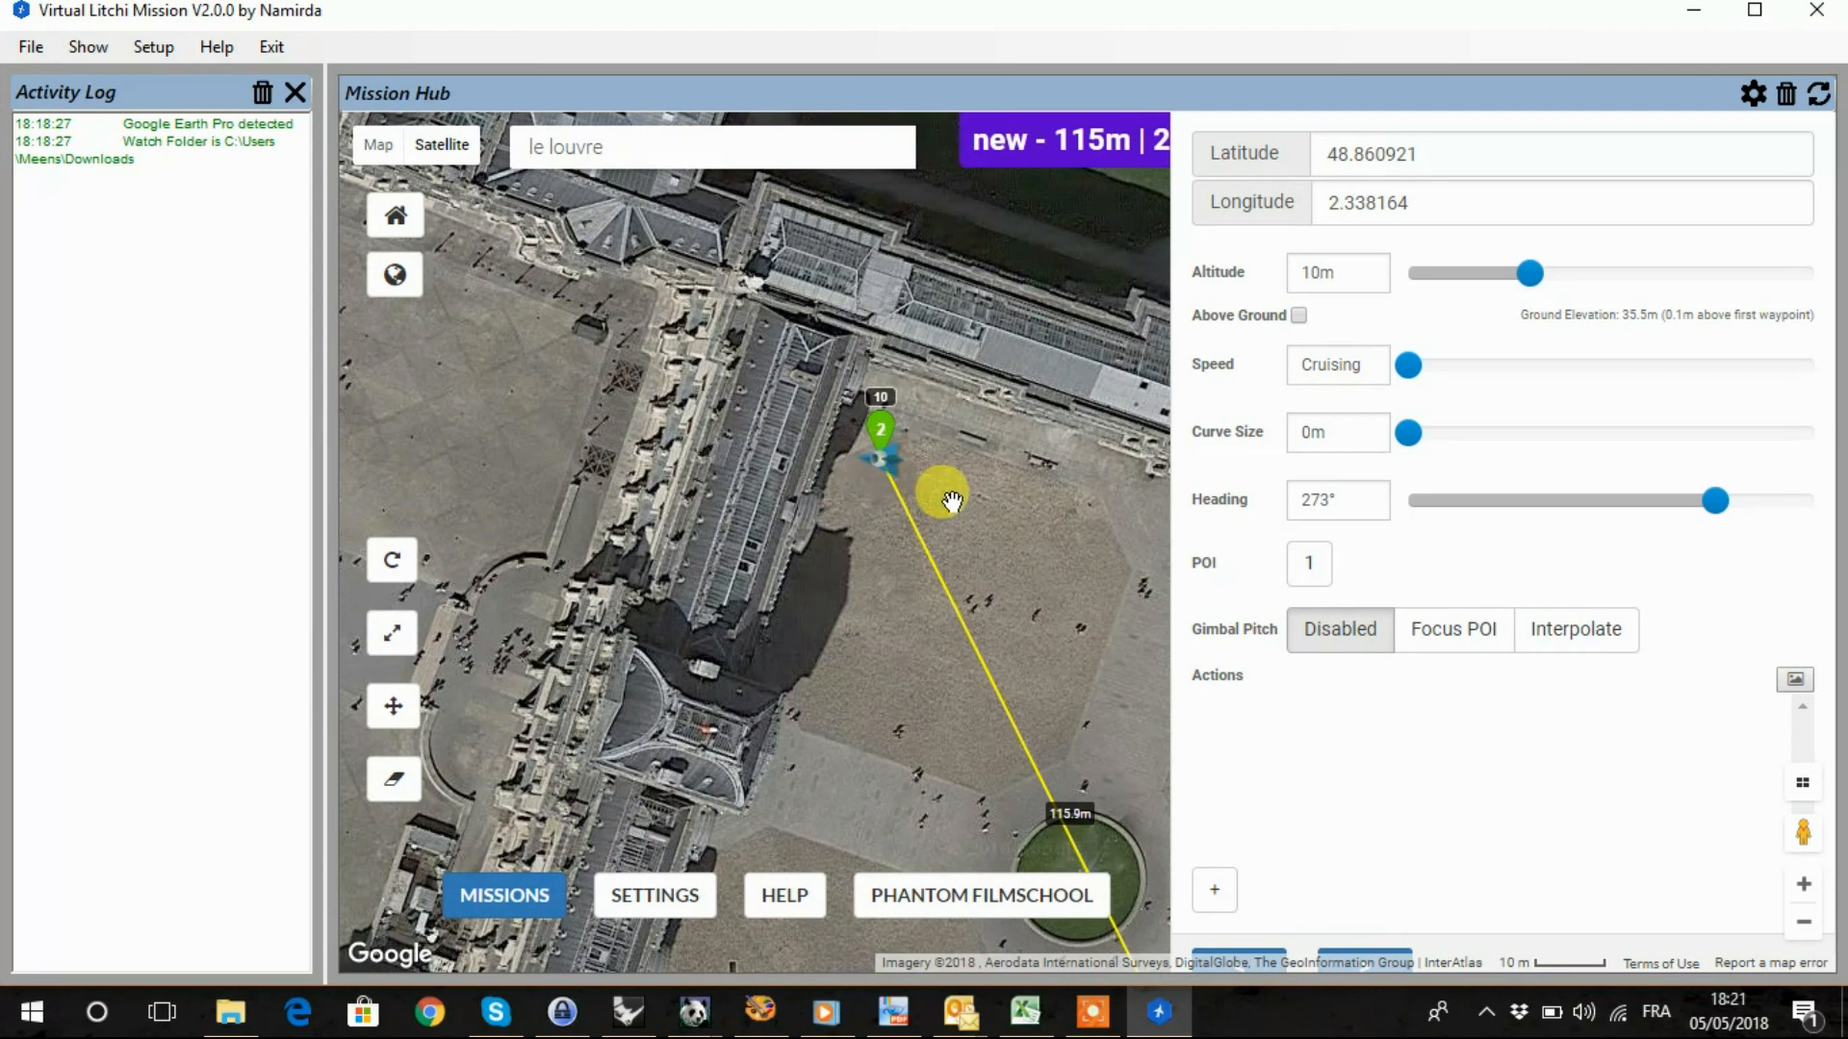
left_click_drag(1534, 278, 1554, 281)
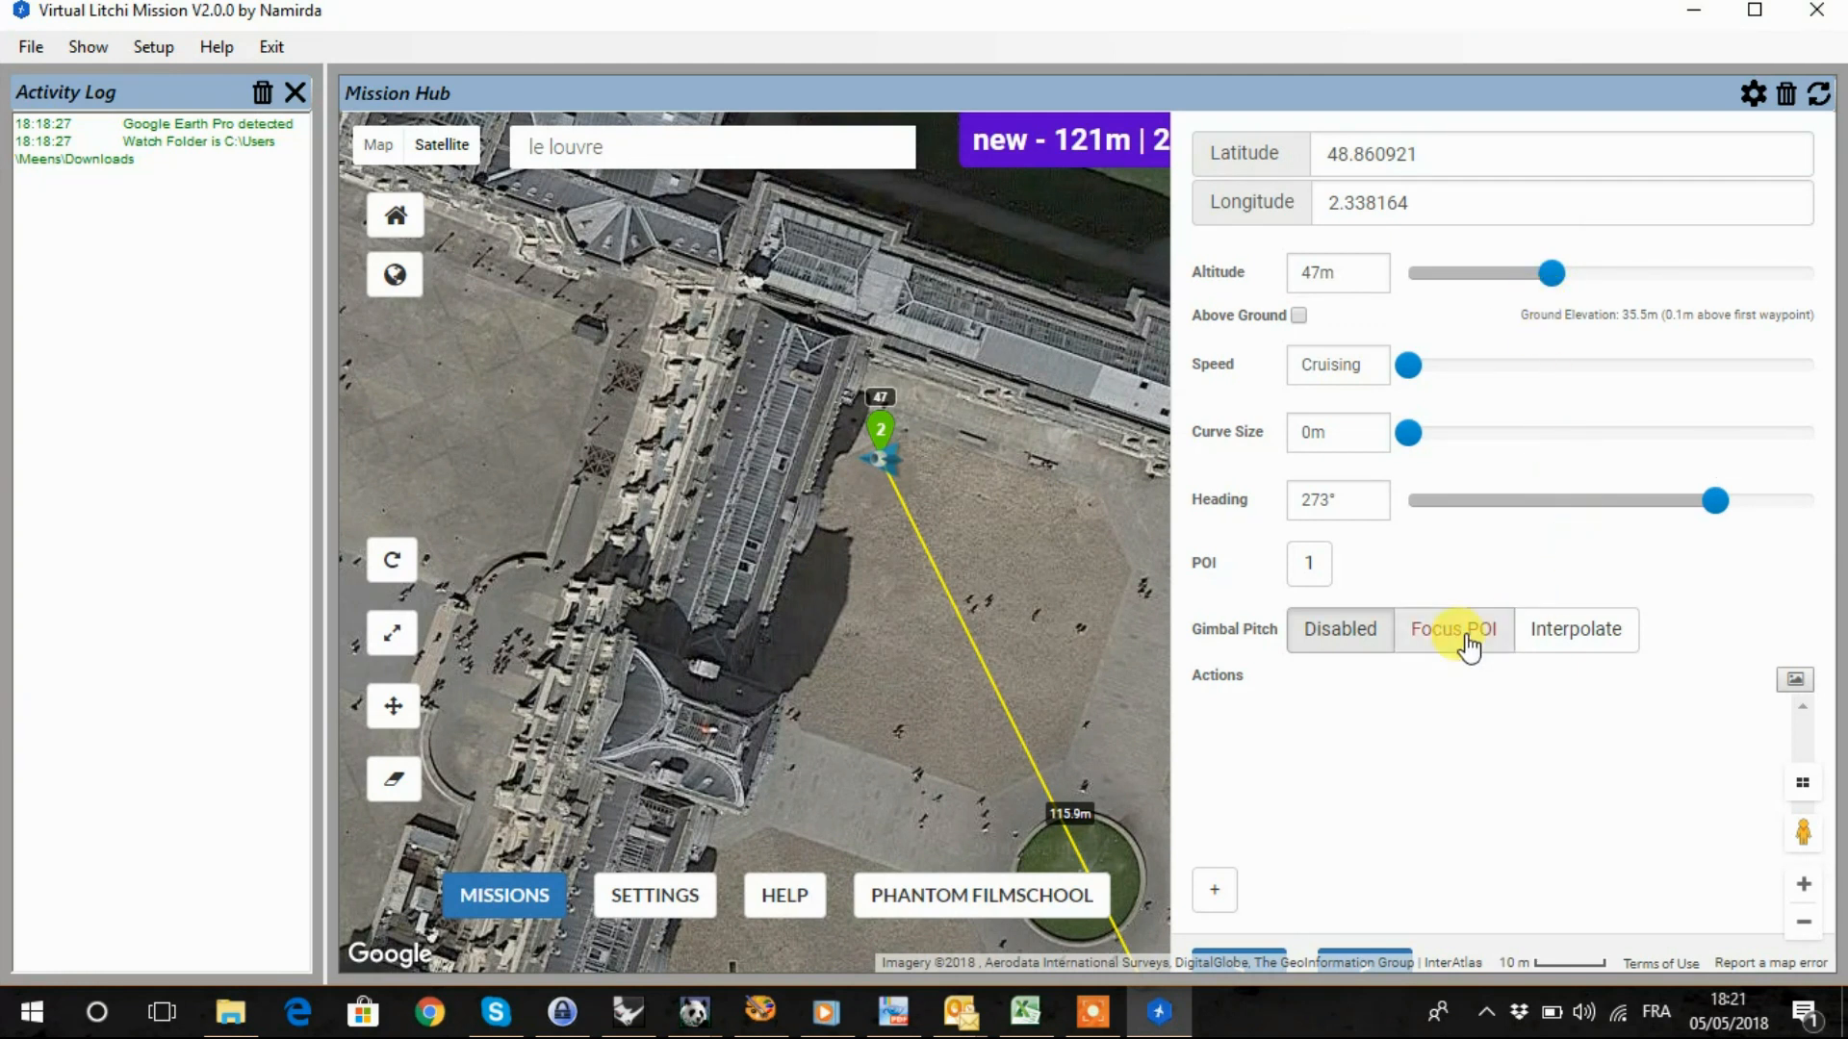
left_click(1443, 655)
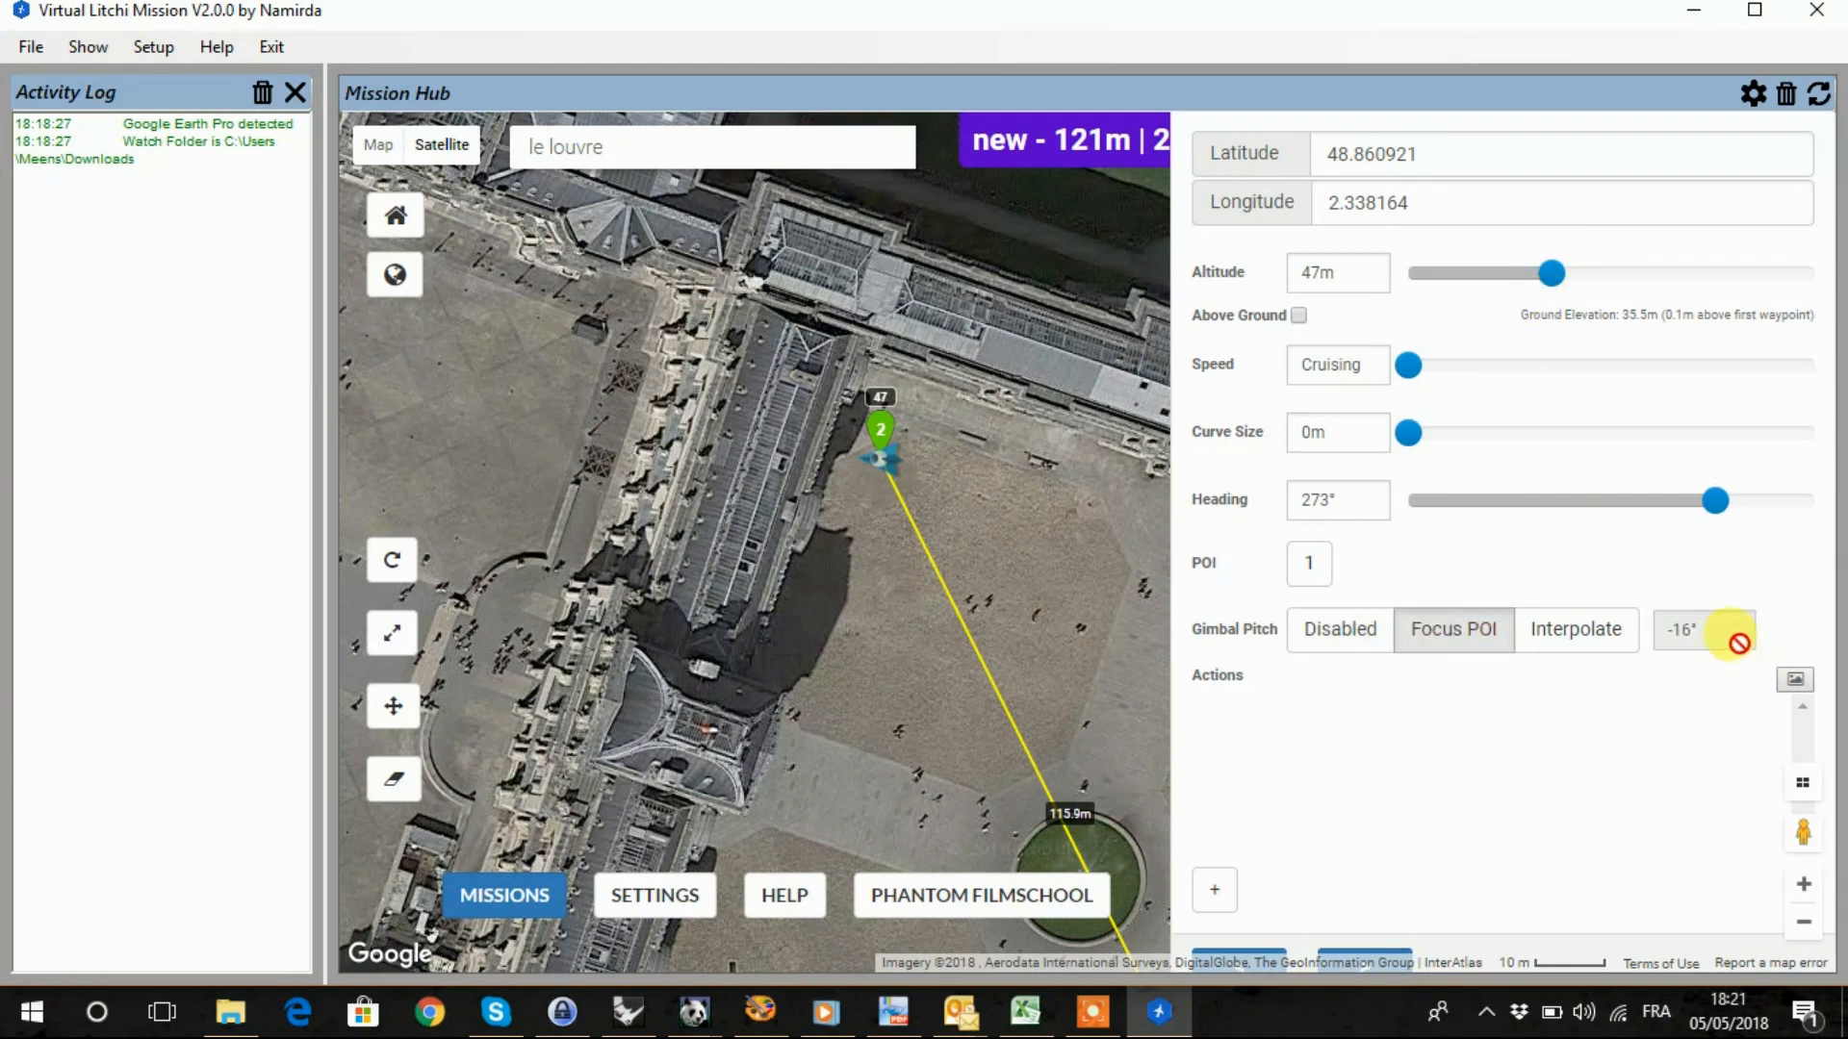
Step: Add waypoint 3 at the small pyramid north of the main one and waypoint 4 just east of the roundabout, both with gimbal pitch on Focus POI
left_click_drag(547, 391, 1278, 614)
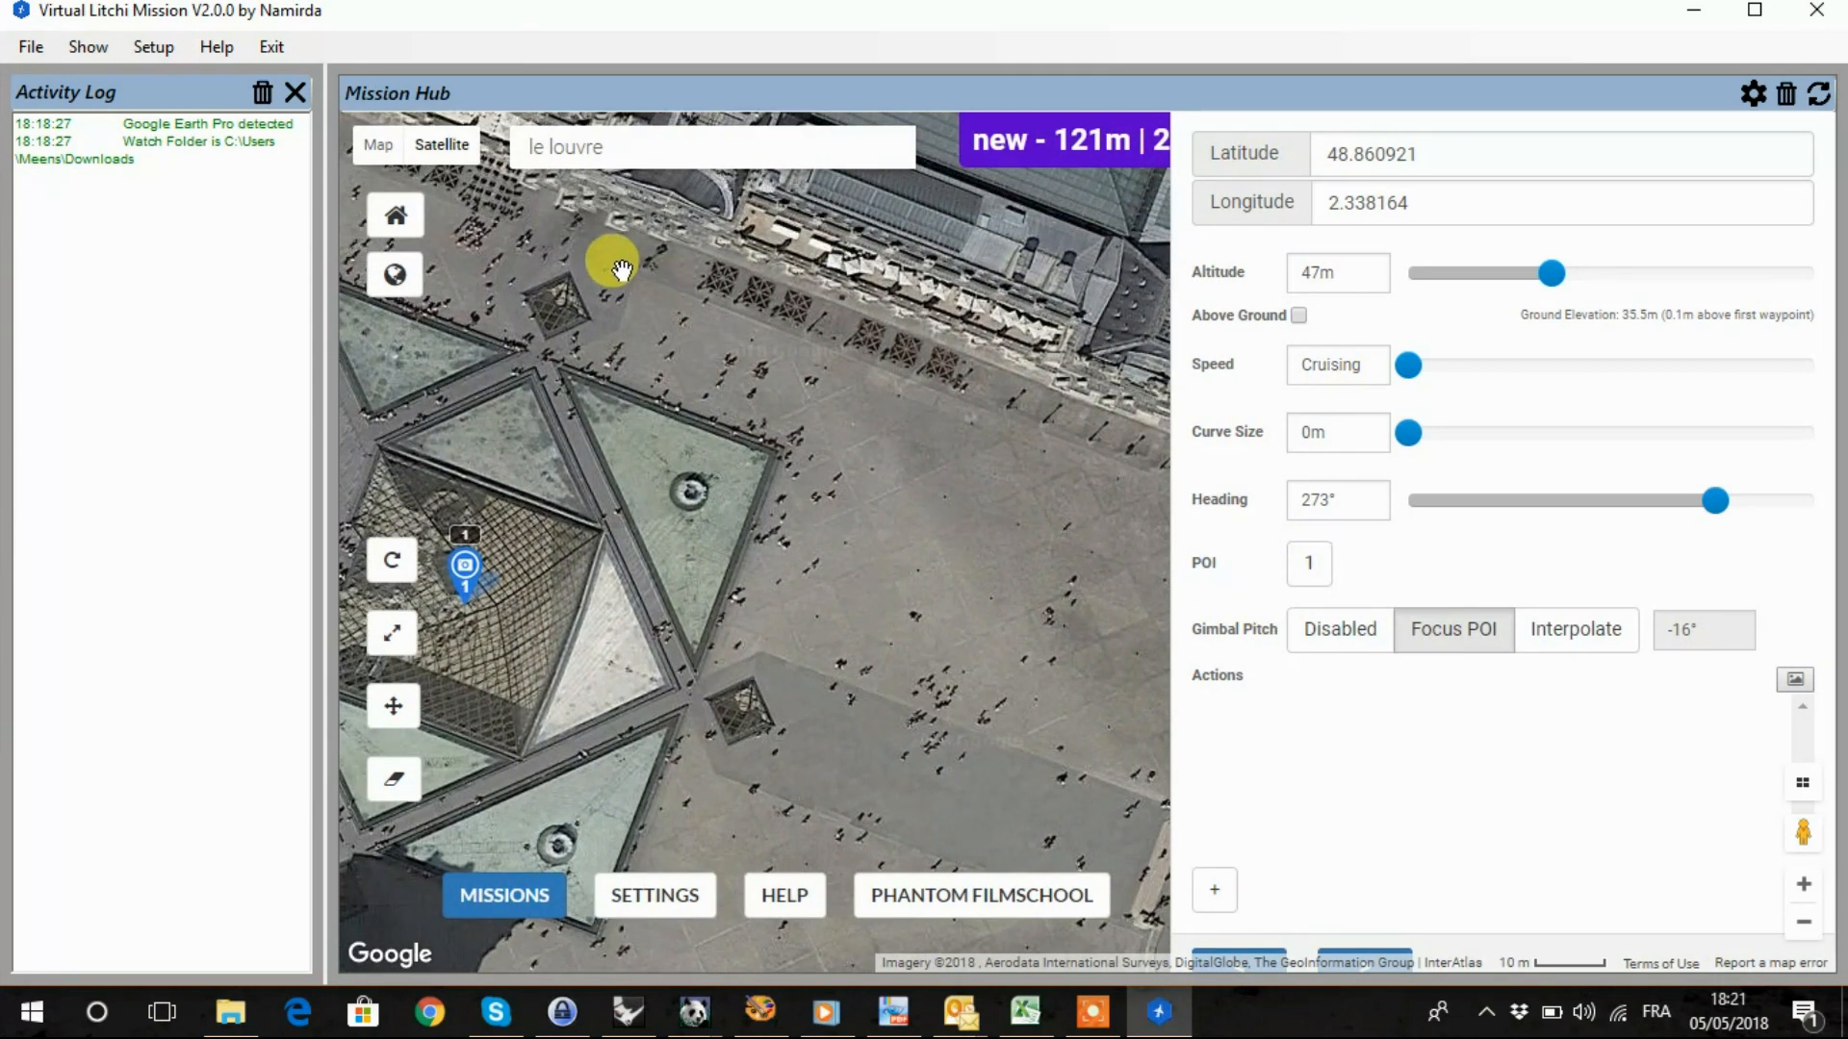
left_click(556, 281)
scroll(924, 351, "down", 4)
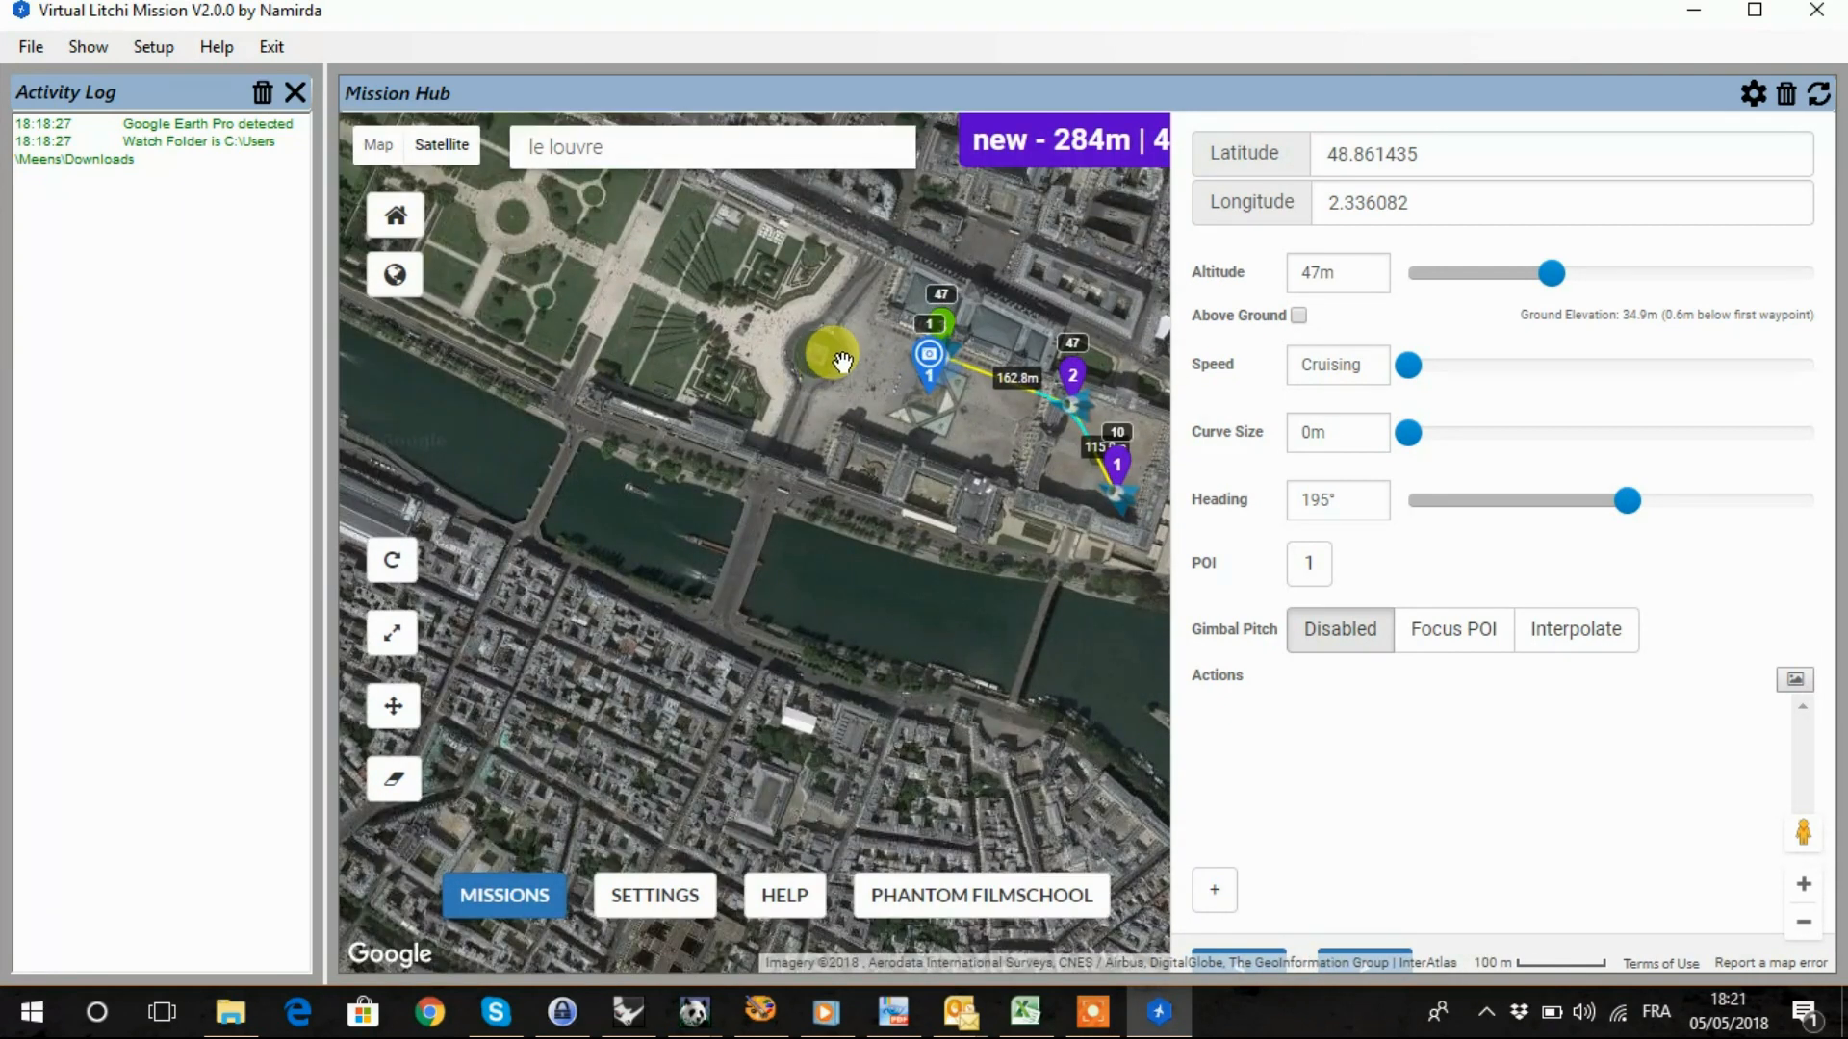
scroll(829, 359, "up", 1)
left_click_drag(848, 369, 672, 362)
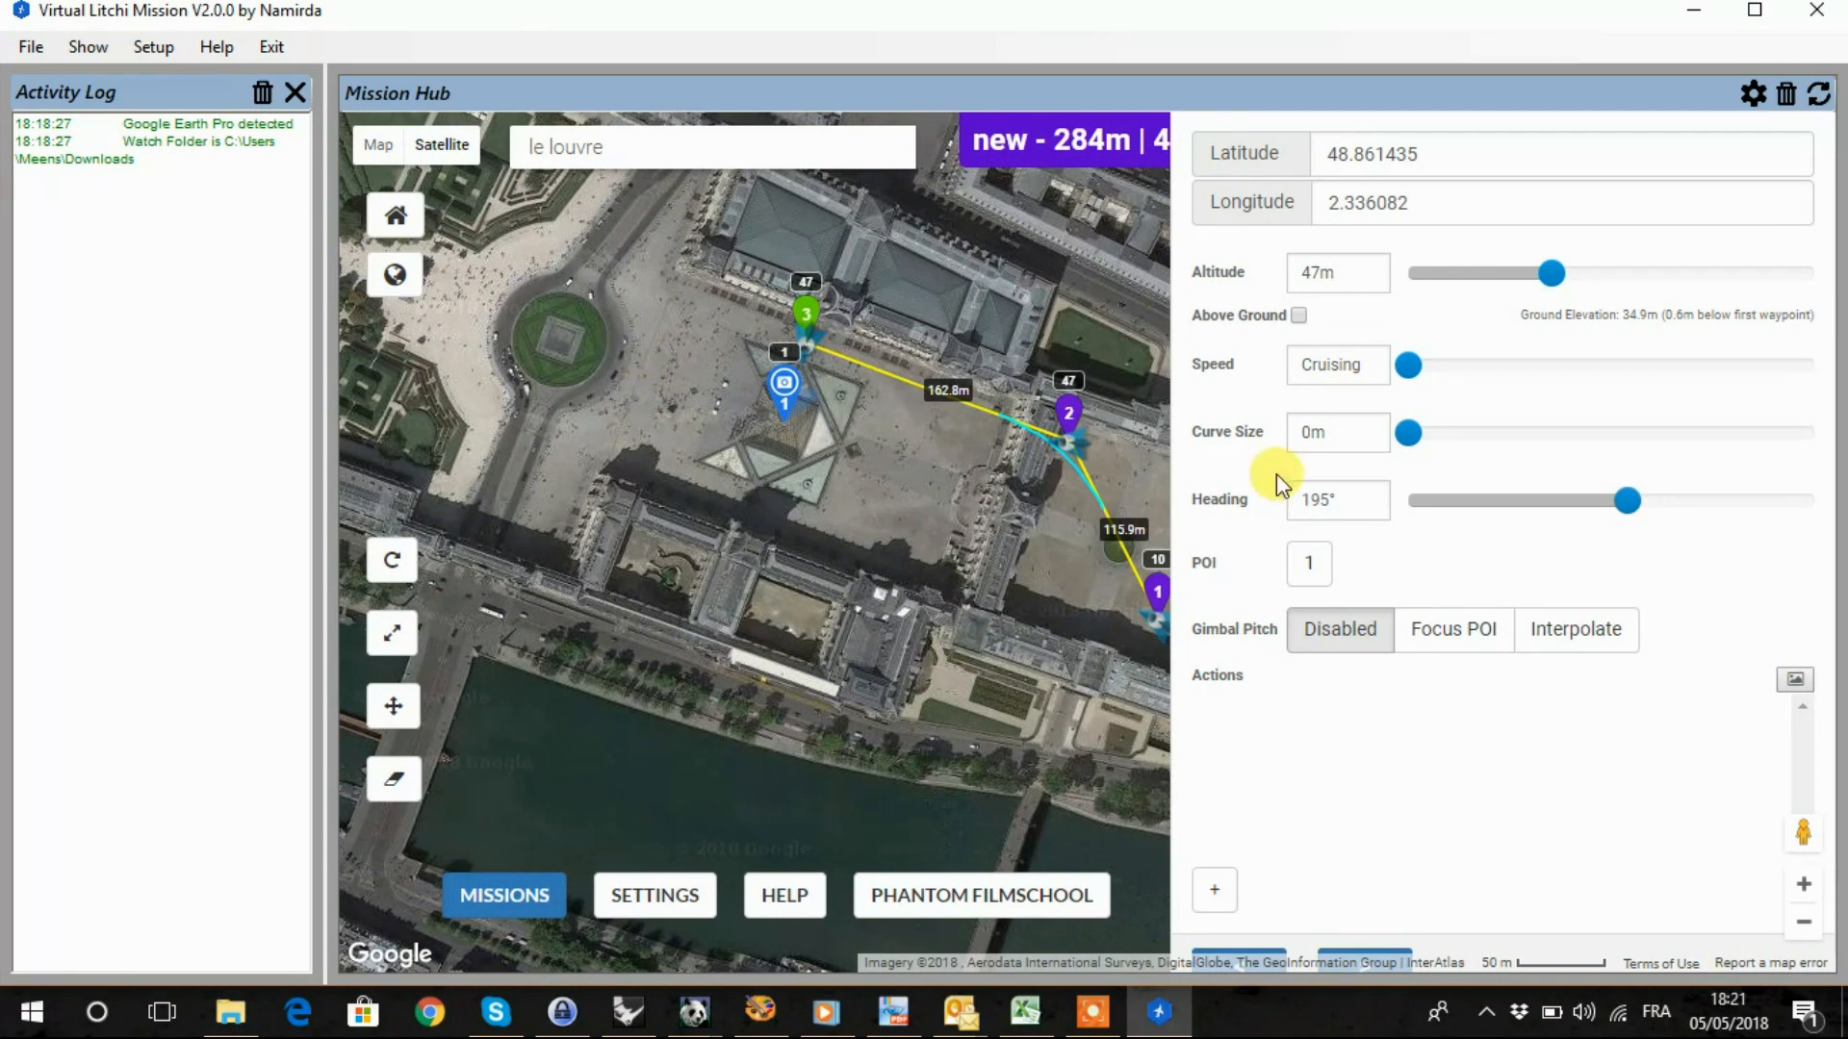
left_click(1431, 639)
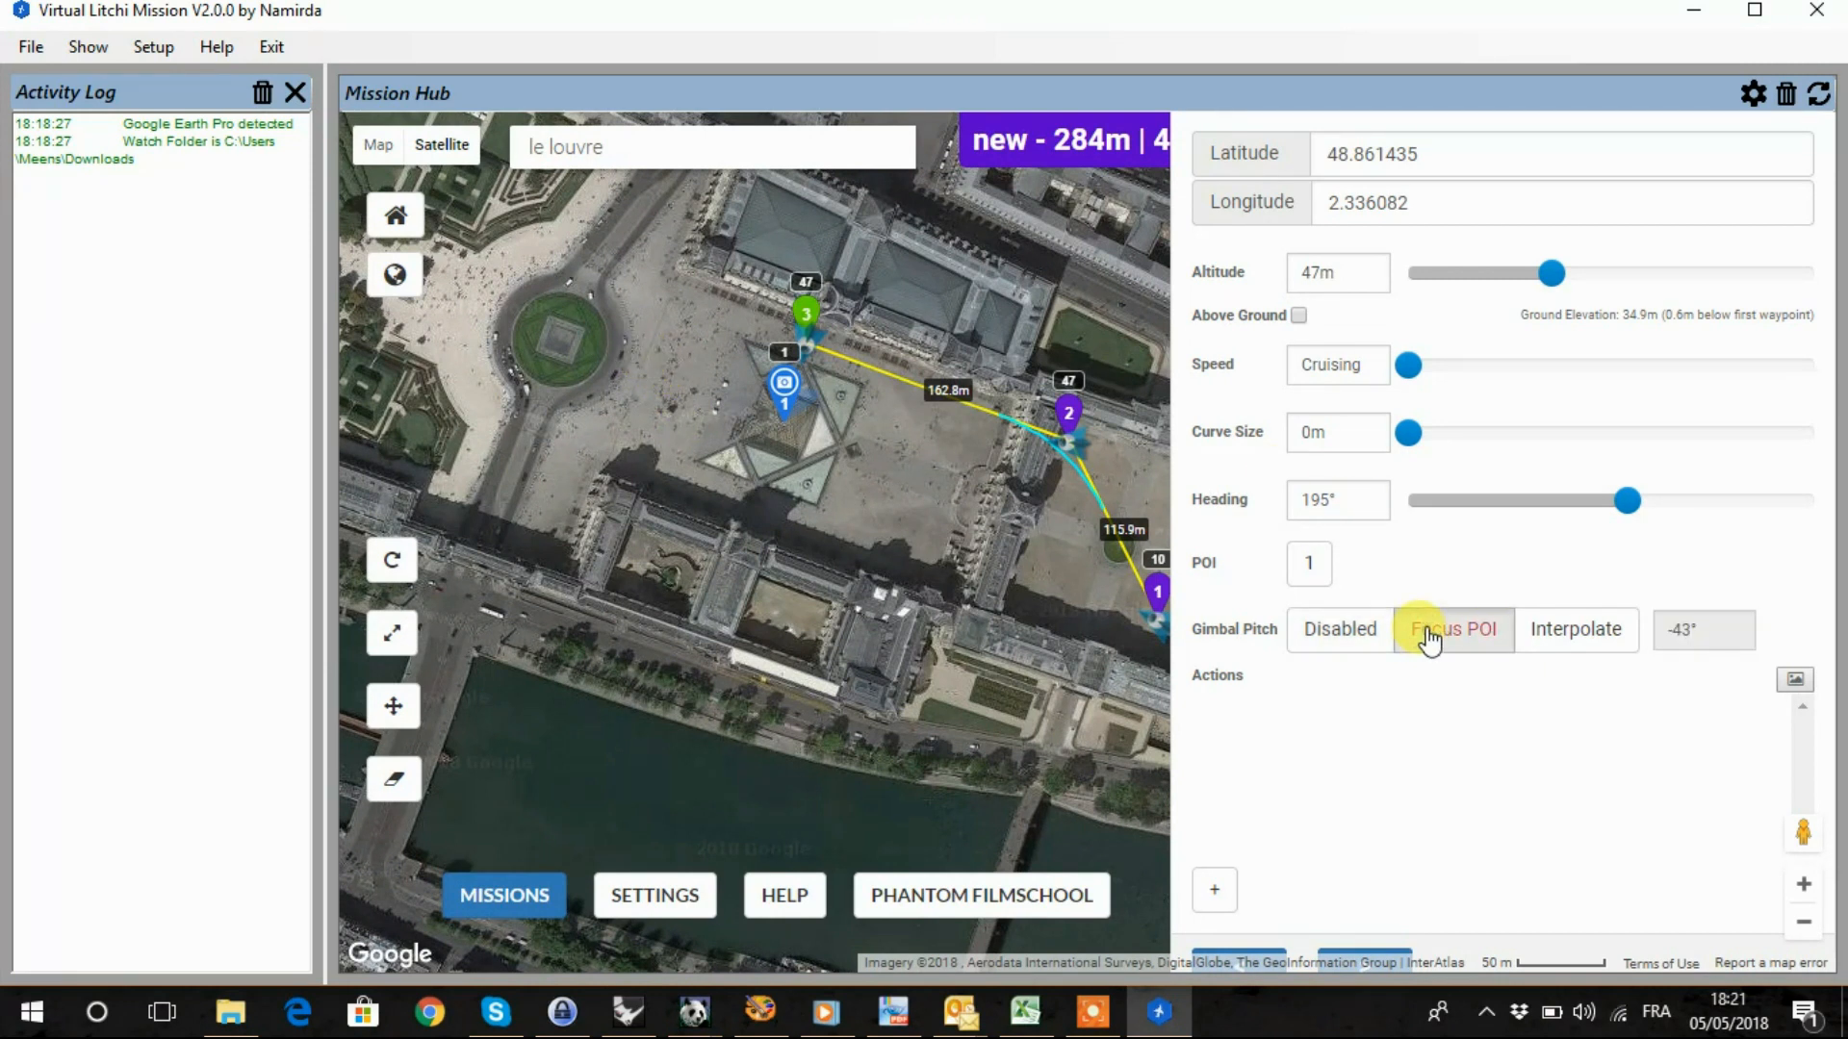
left_click(640, 391)
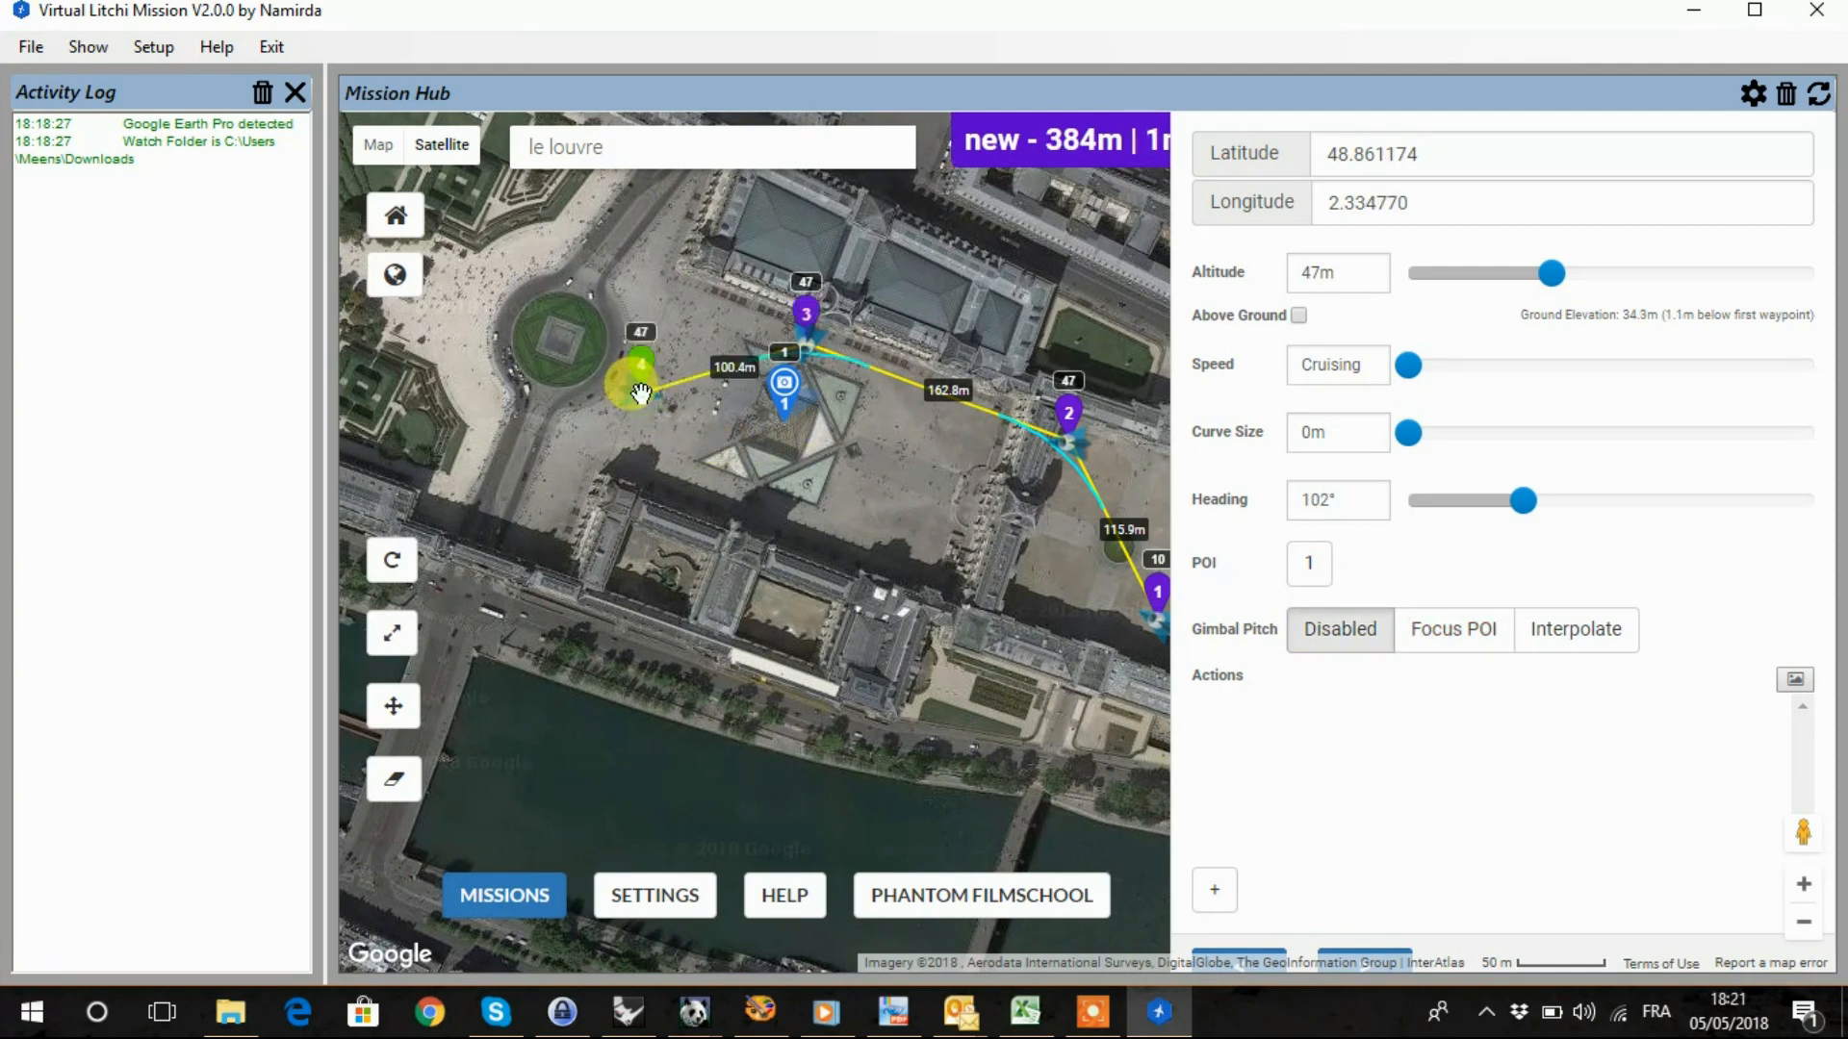
left_click(1449, 633)
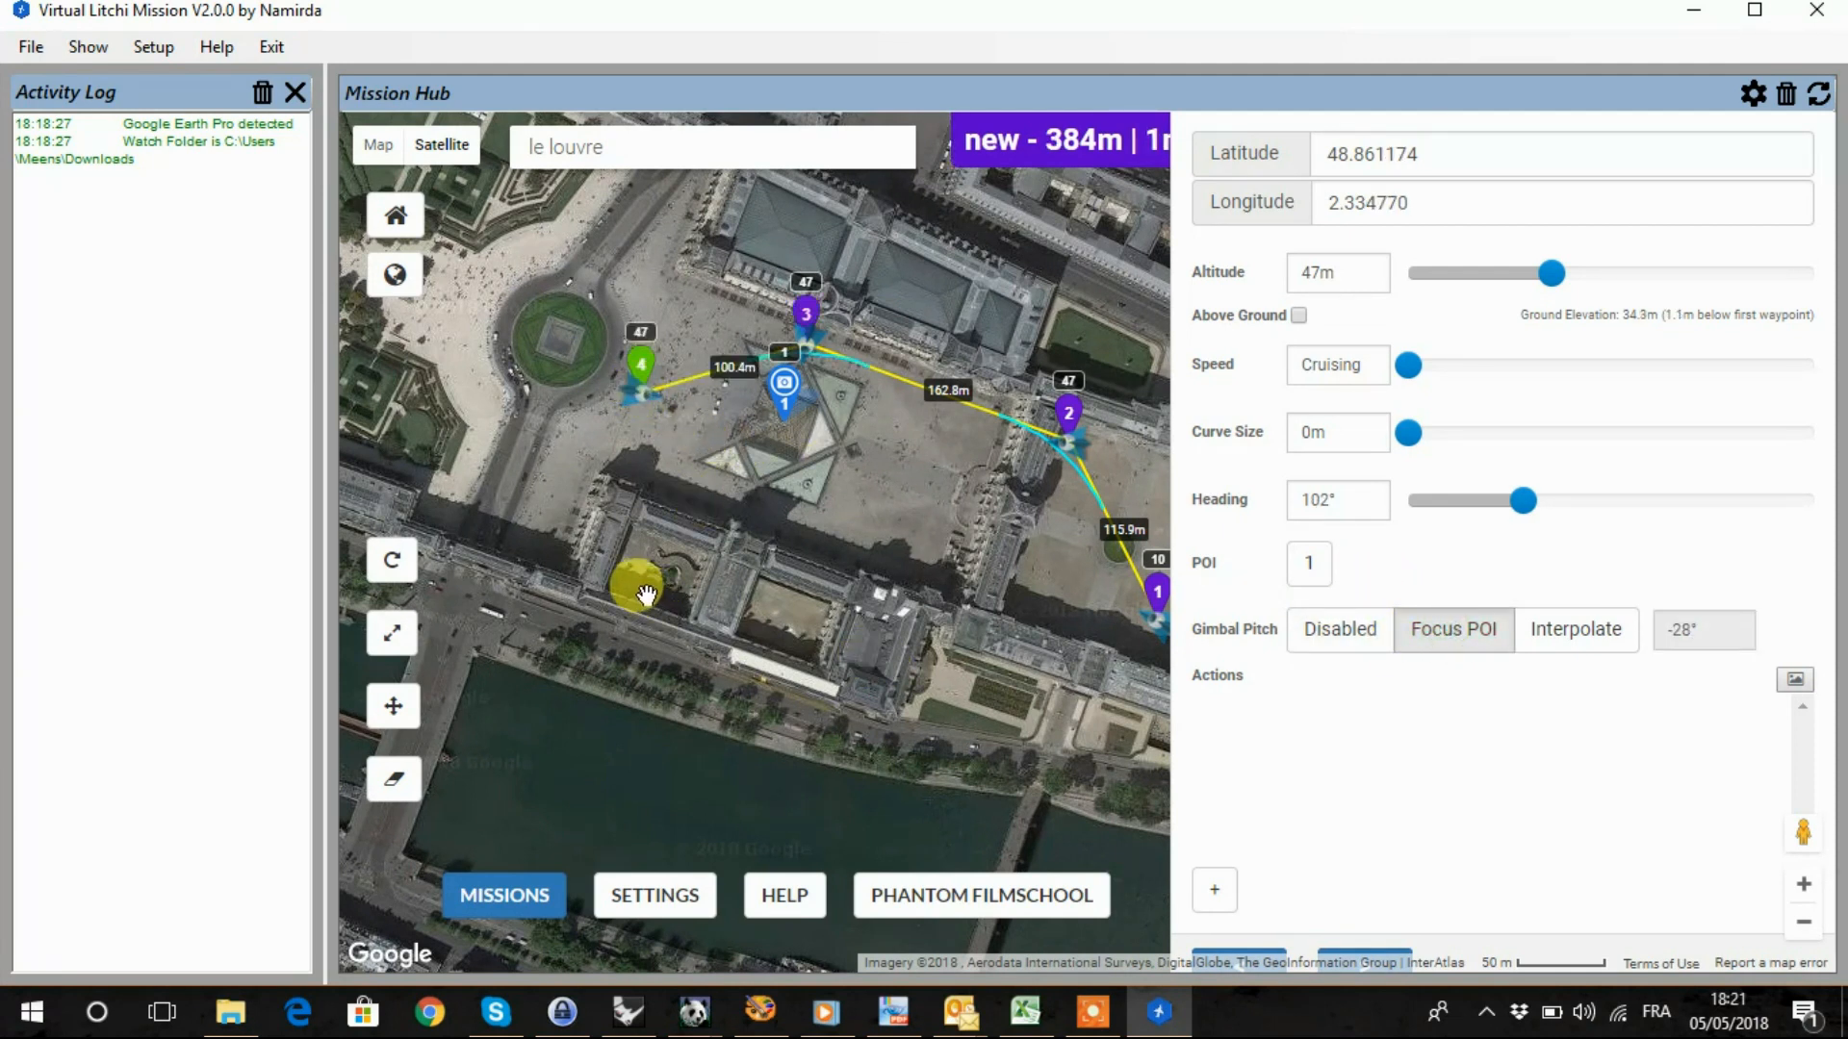
Step: Add waypoint 5 on the plaza southeast of the roundabout, with gimbal pitch set to Interpolate at -10°
left_click_drag(586, 536, 580, 488)
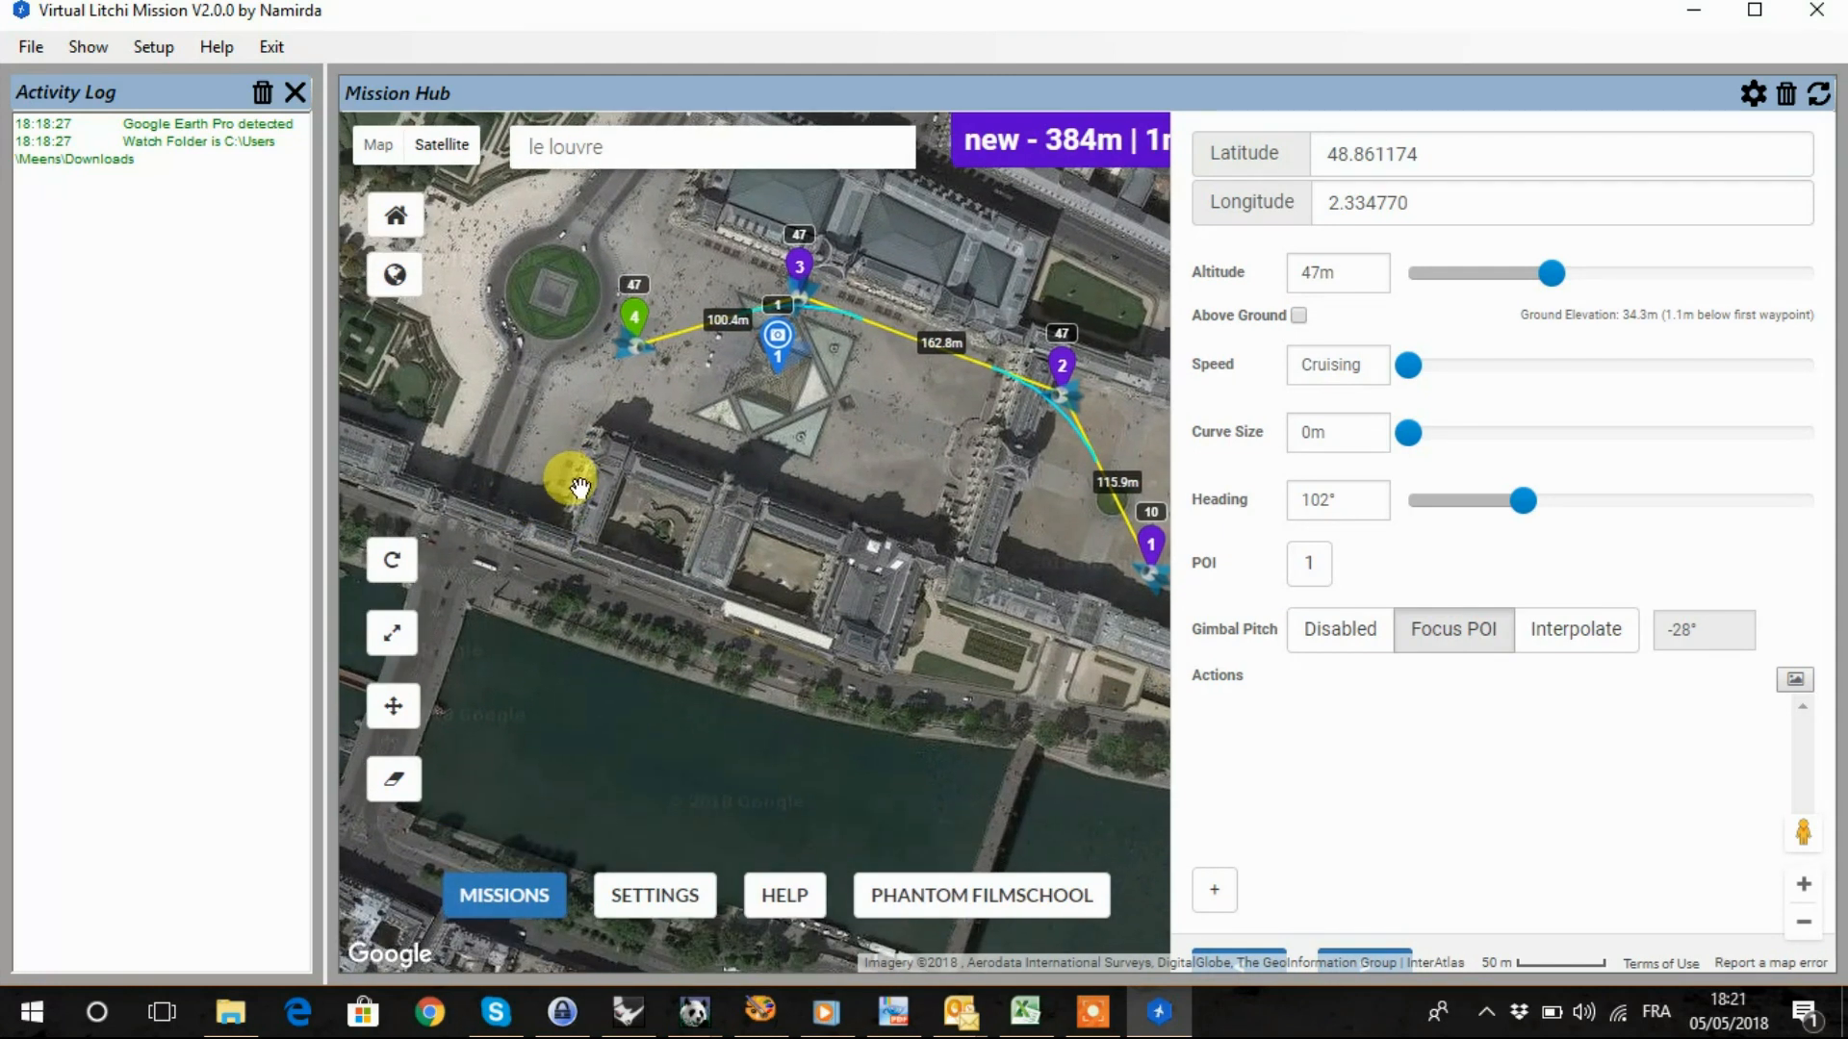
scroll(566, 416, "up", 2)
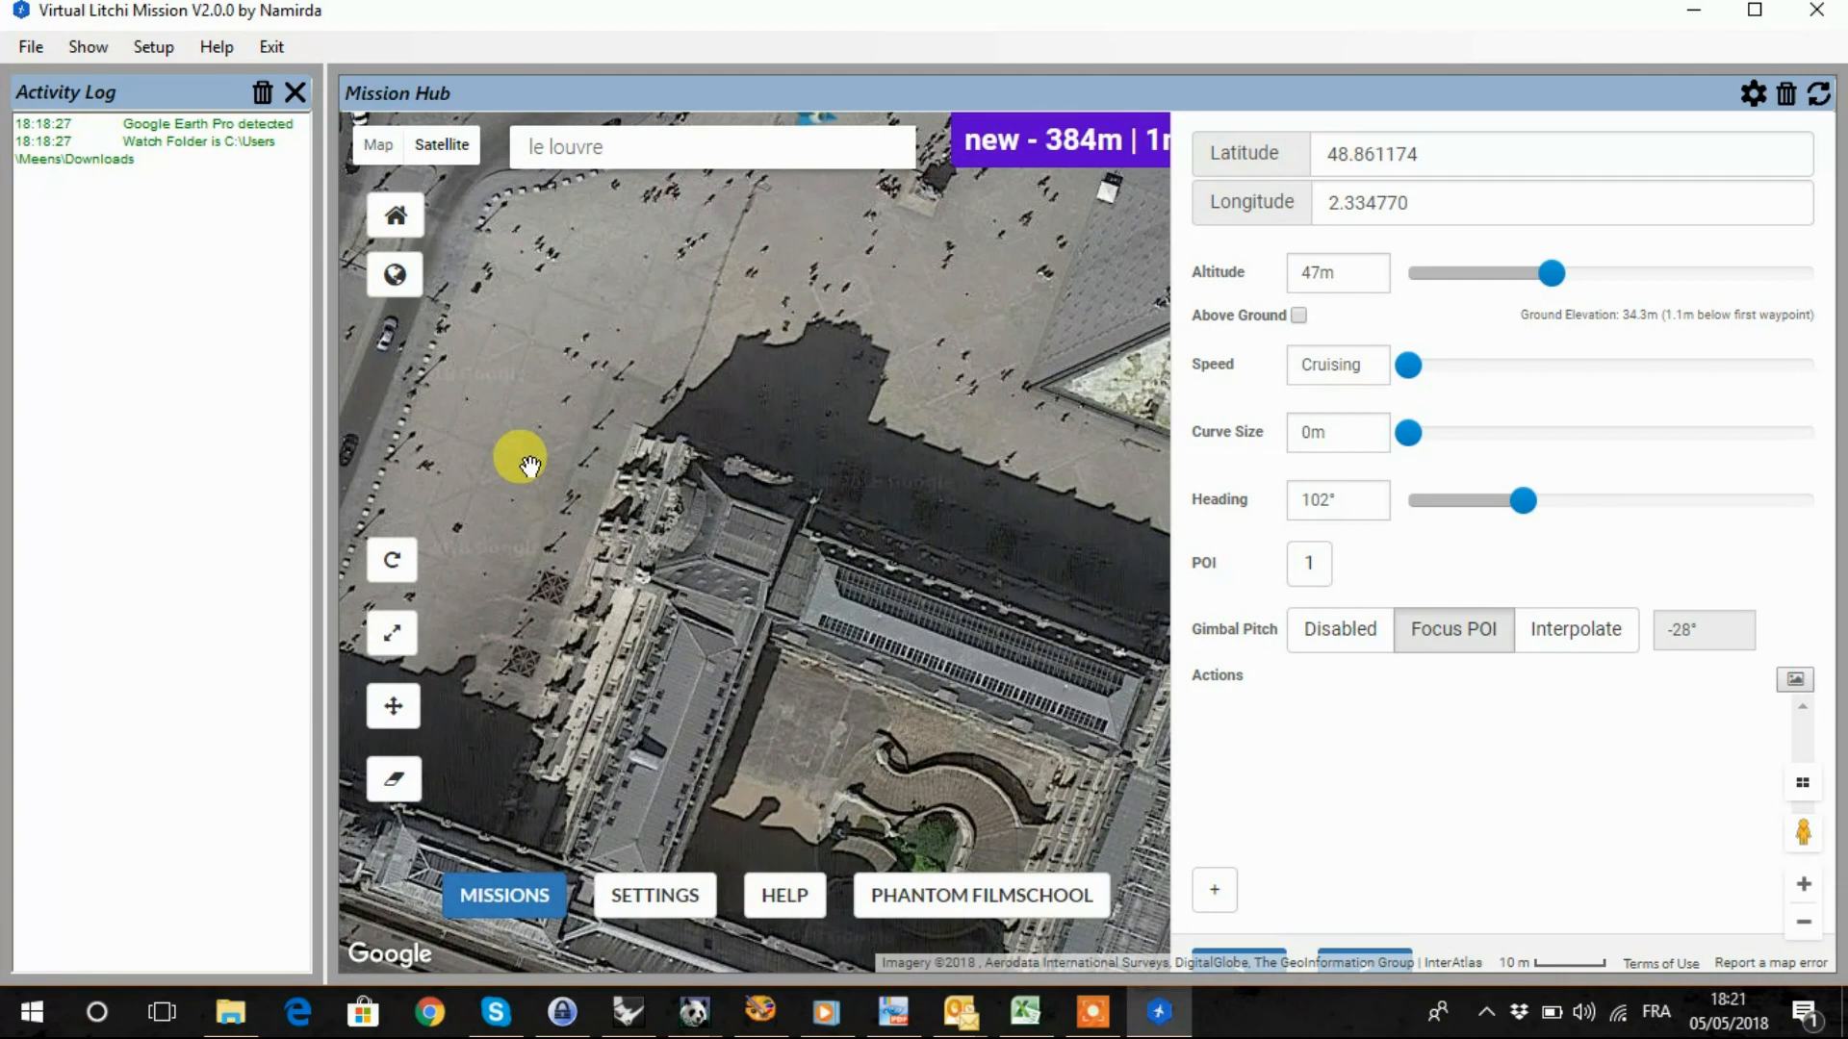
left_click(542, 465)
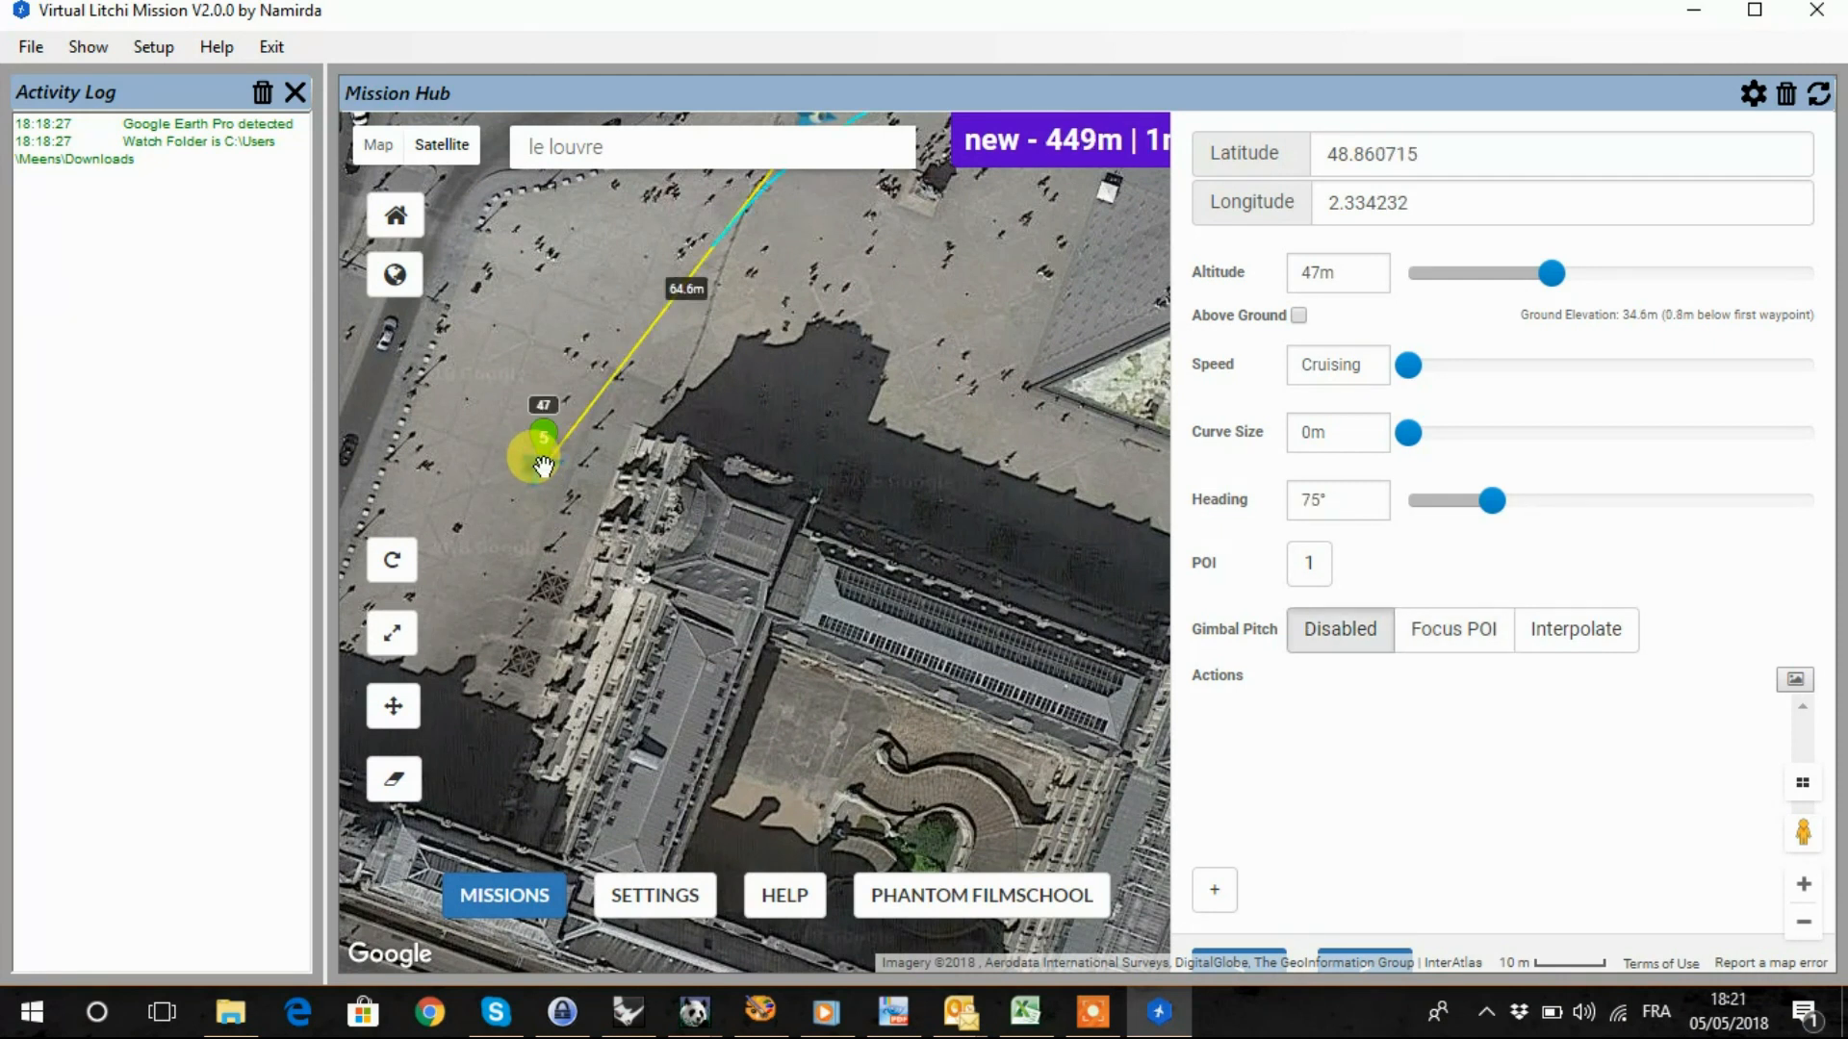
left_click(1489, 647)
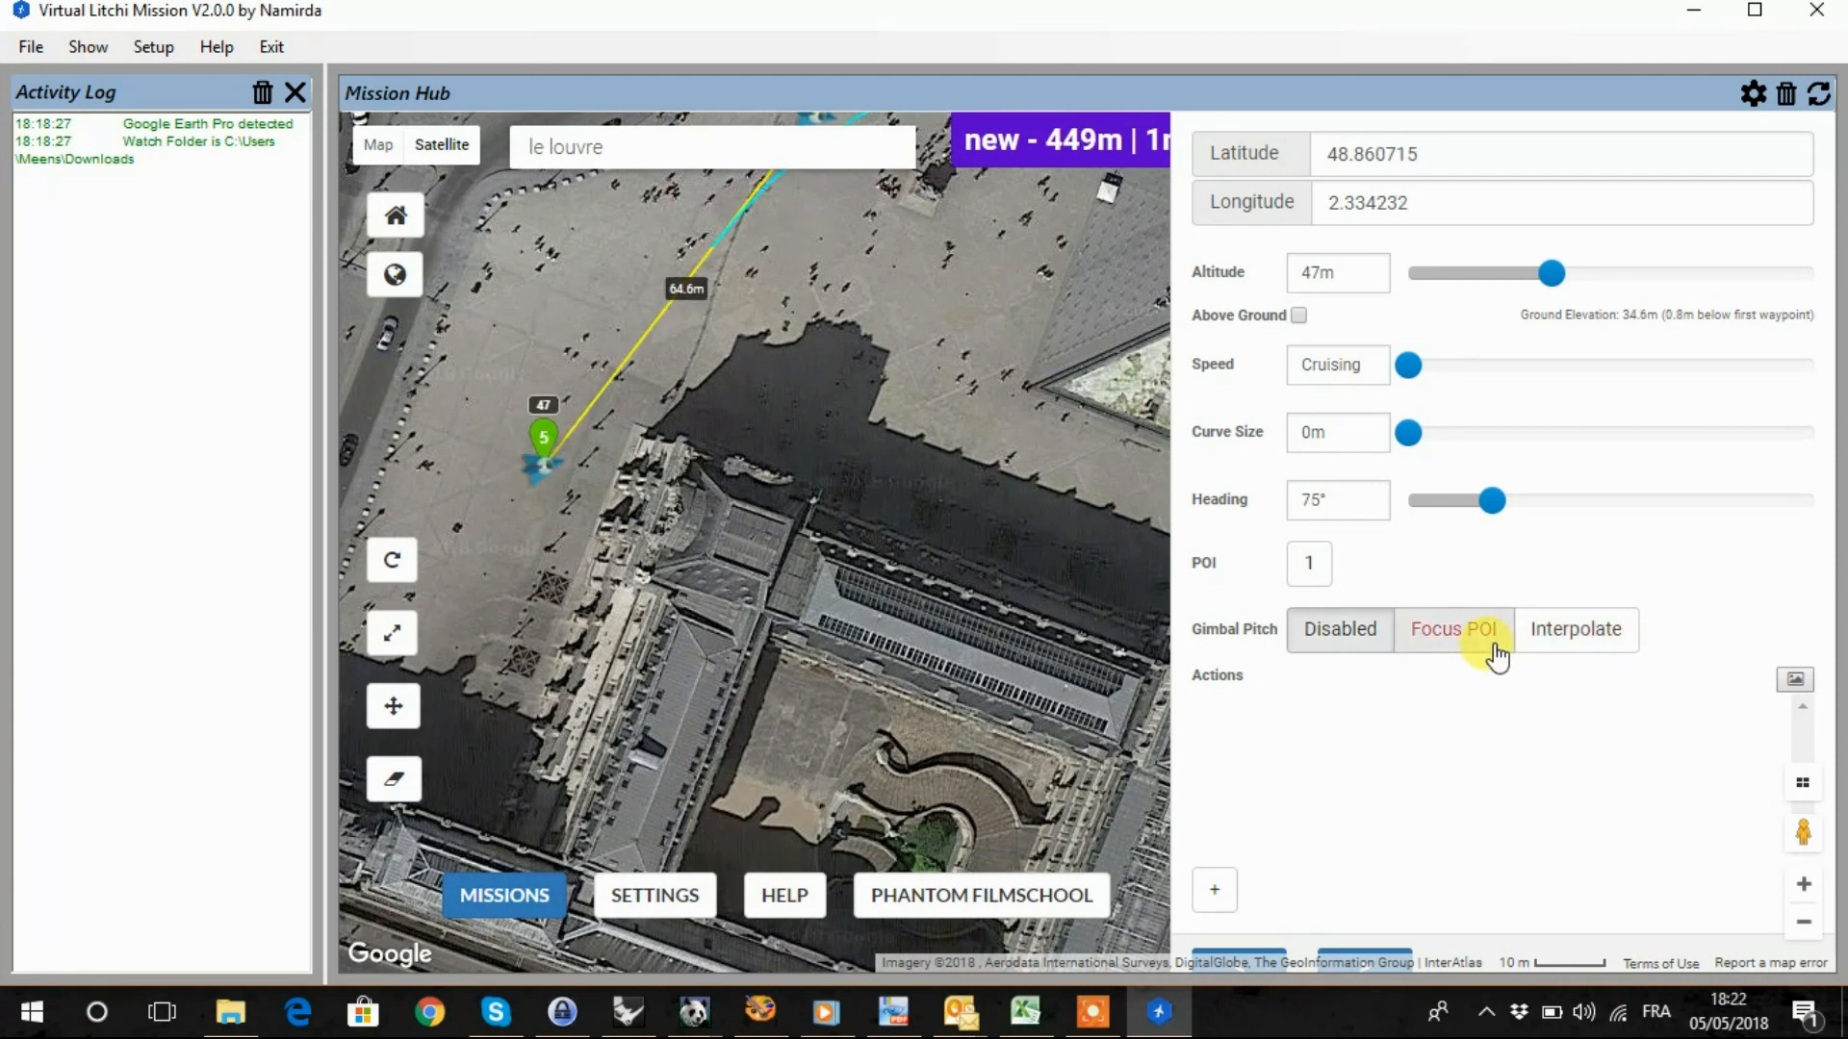
left_click(1299, 649)
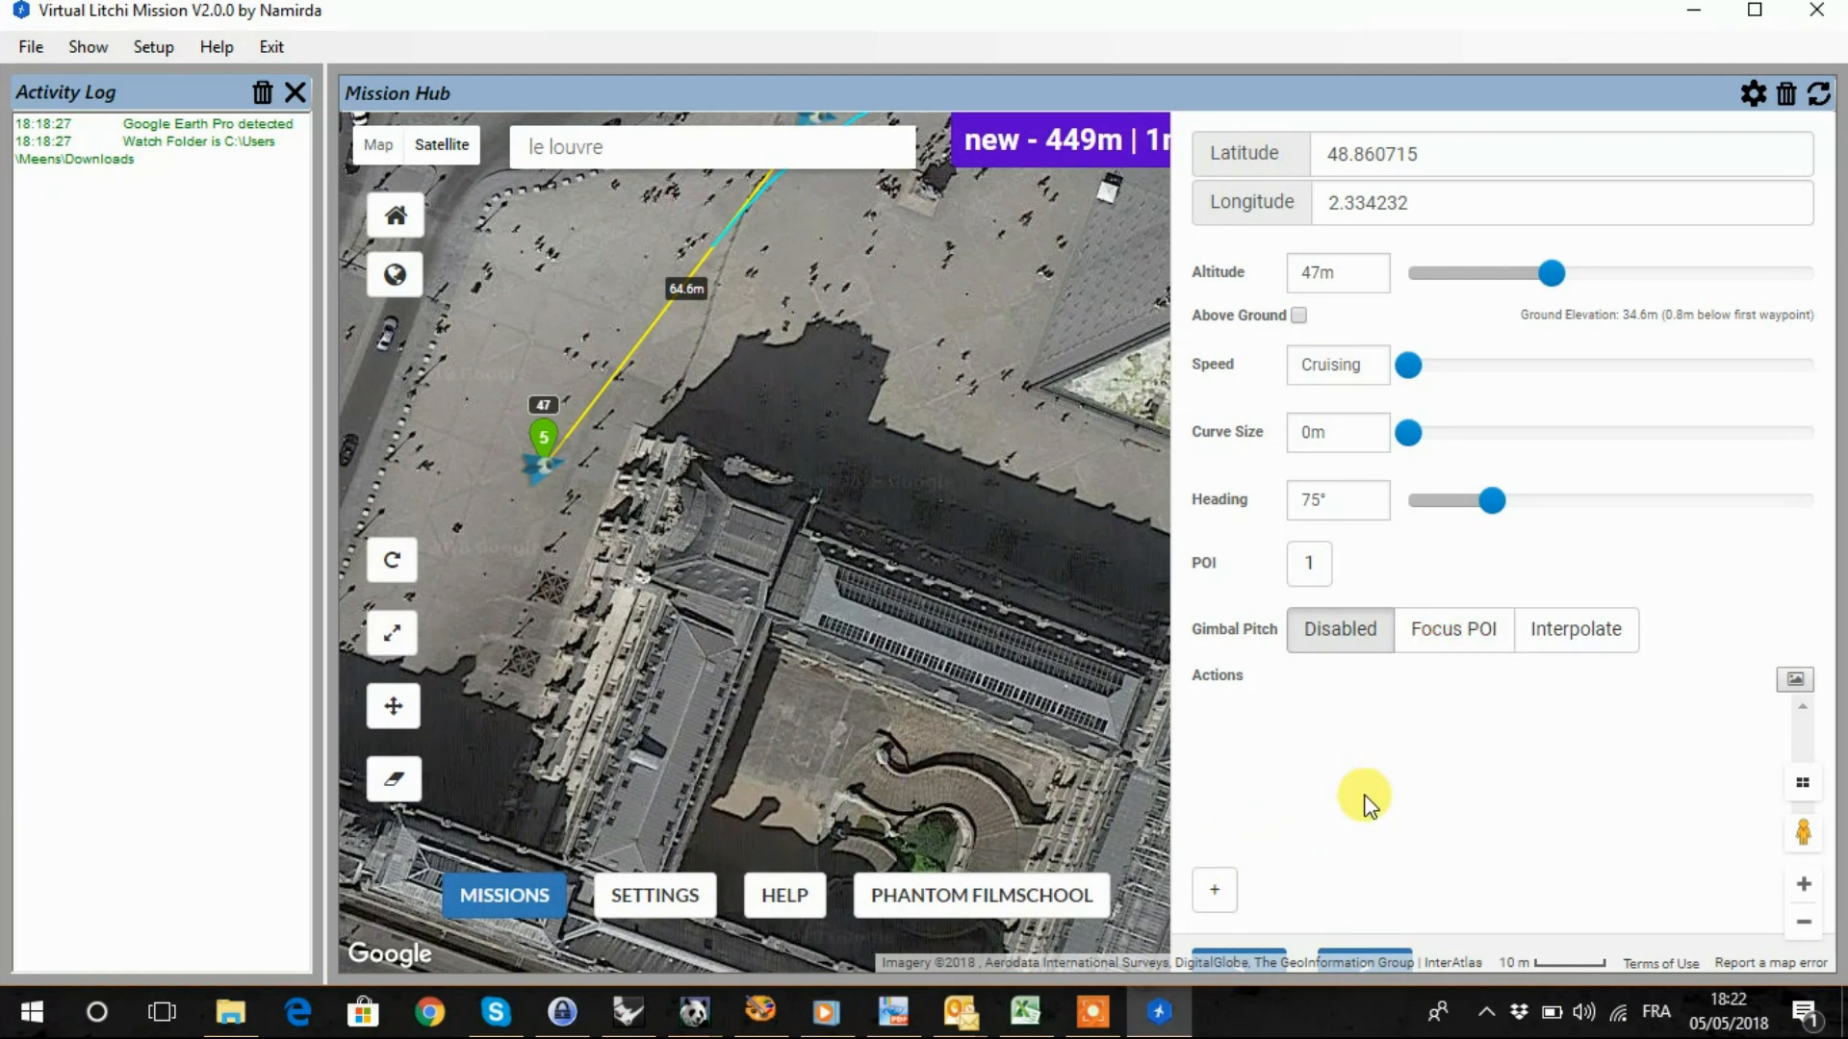
left_click(1440, 641)
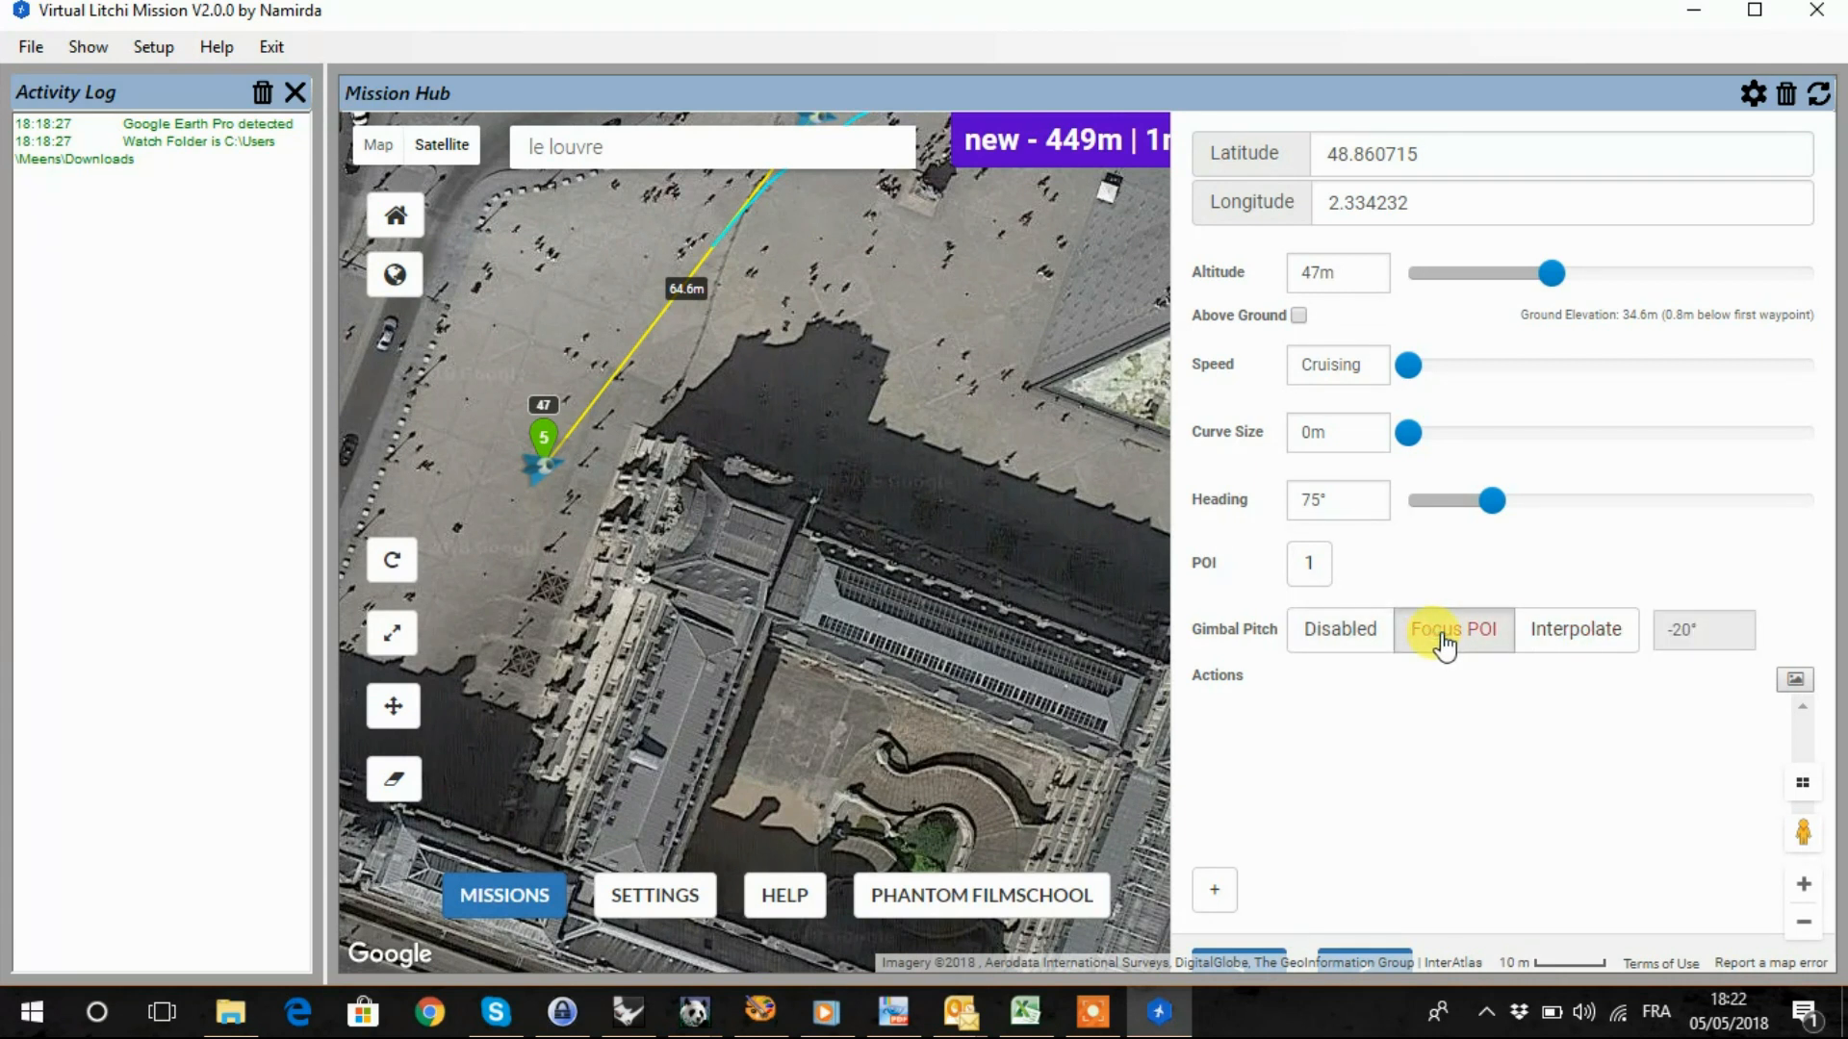
left_click(1573, 642)
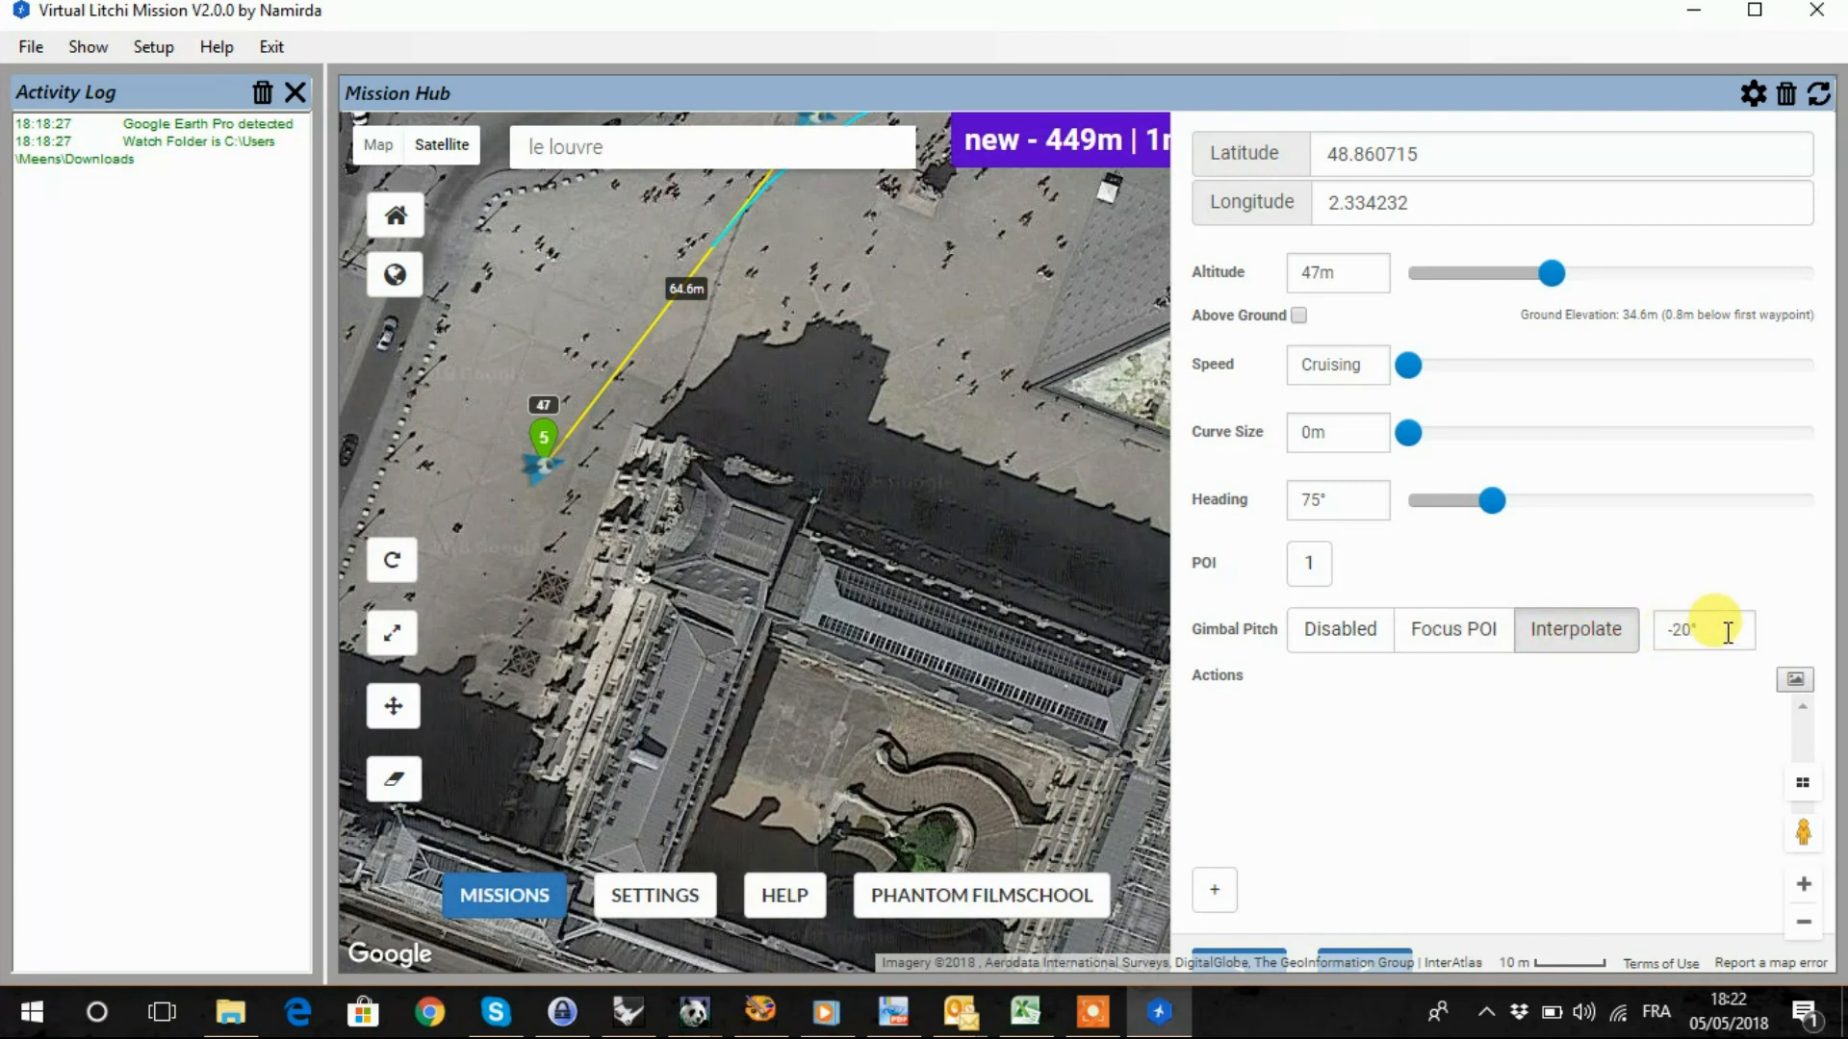
double_click(1679, 630)
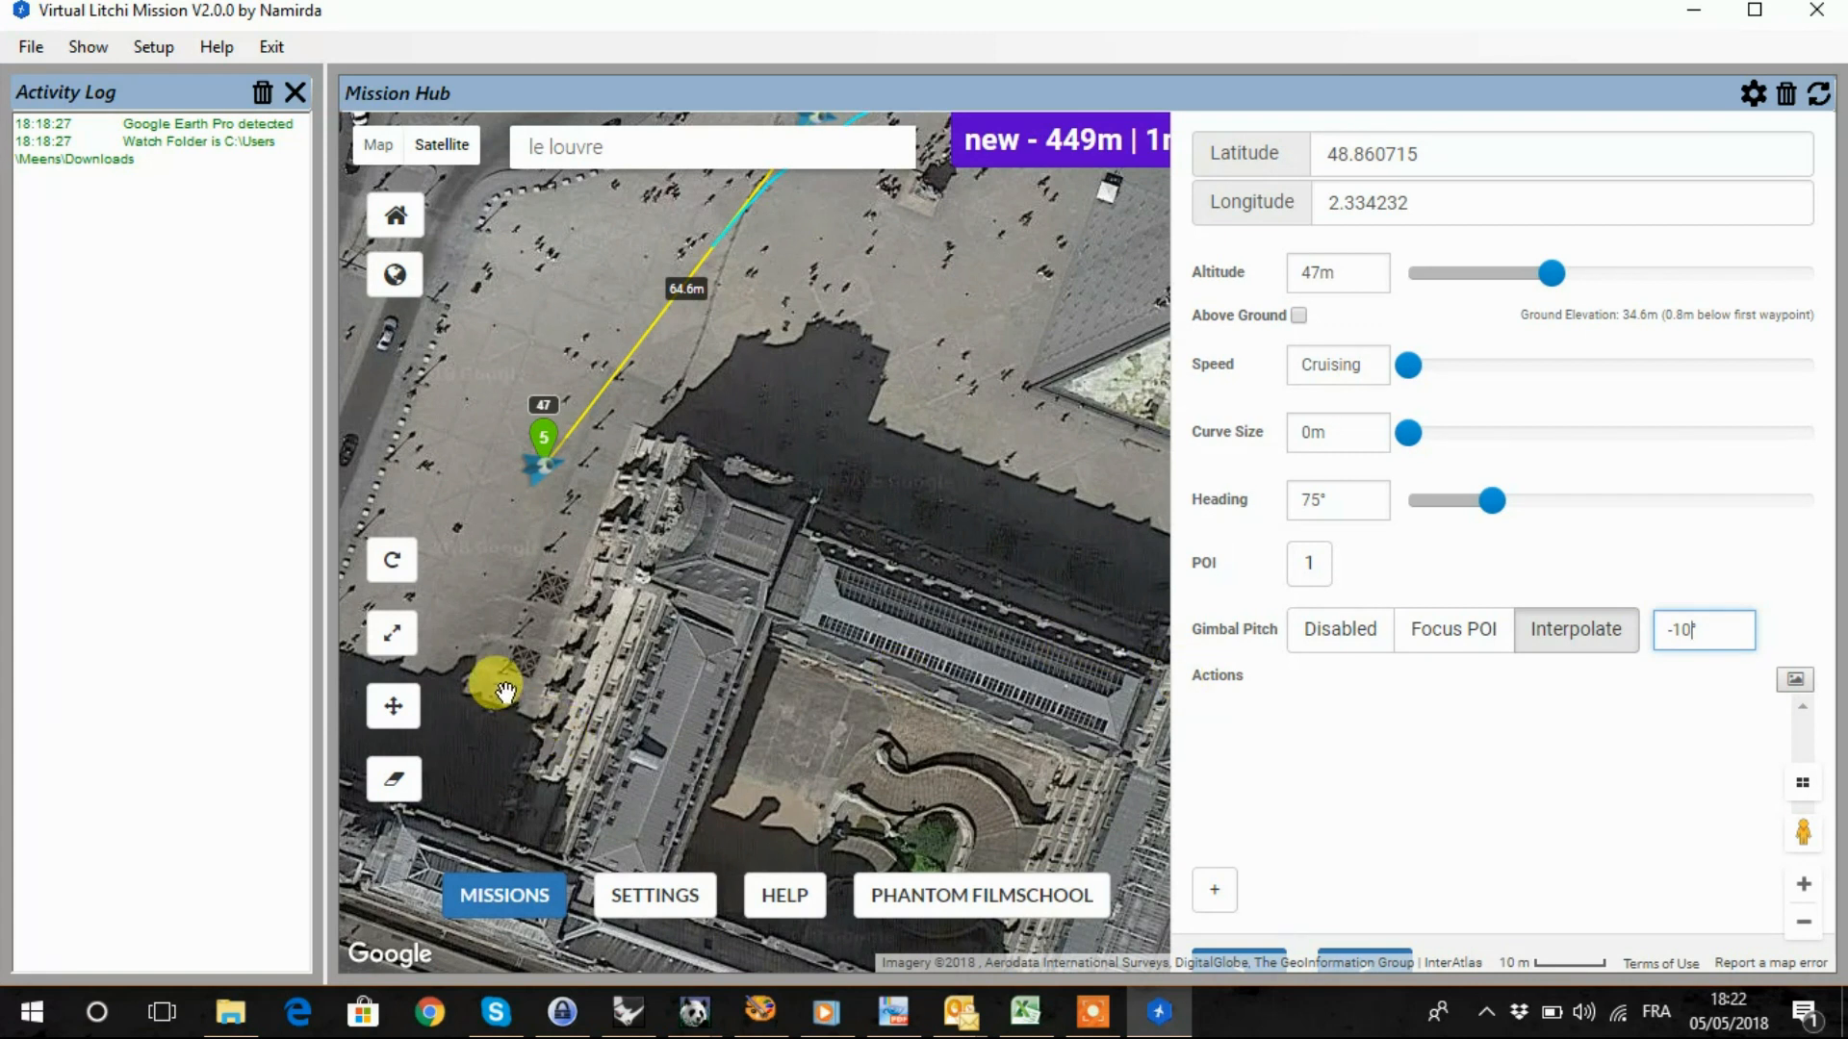
Step: Add waypoint 6 over the river beside the bridge southwest of waypoint 5
left_click_drag(758, 399, 851, 368)
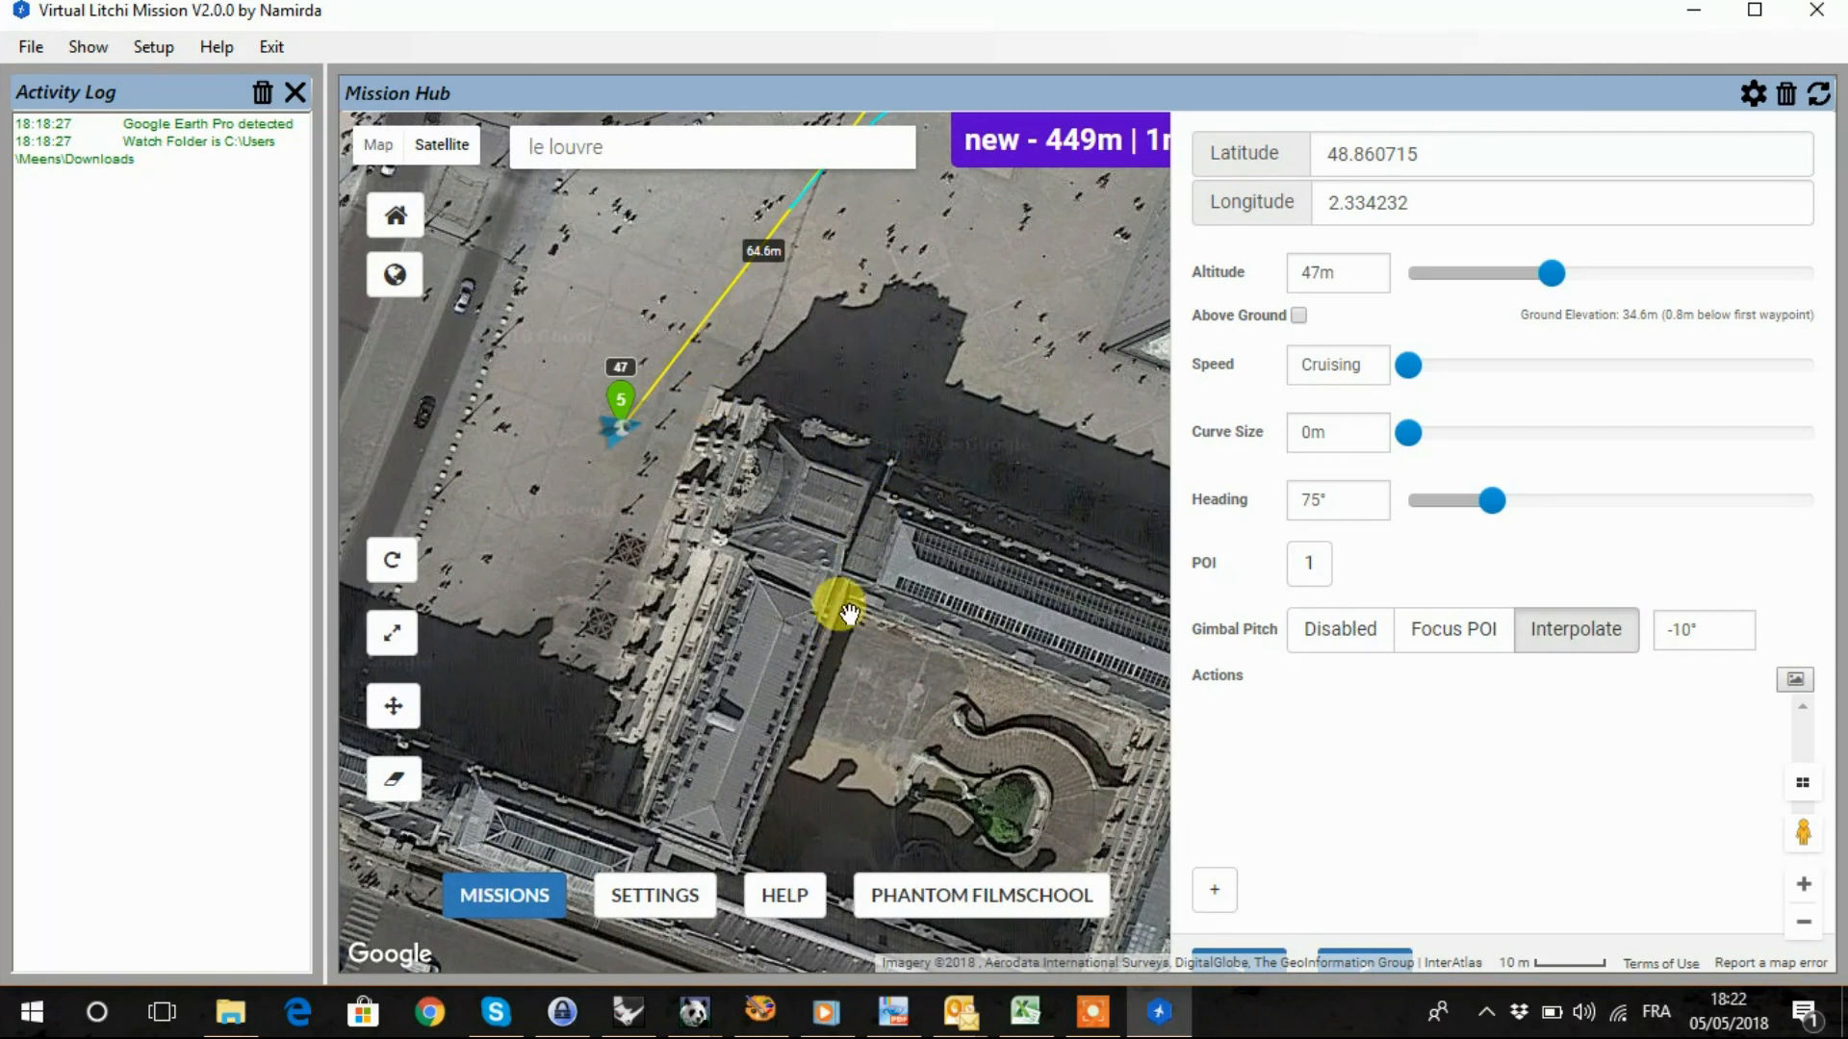
left_click_drag(801, 400, 881, 380)
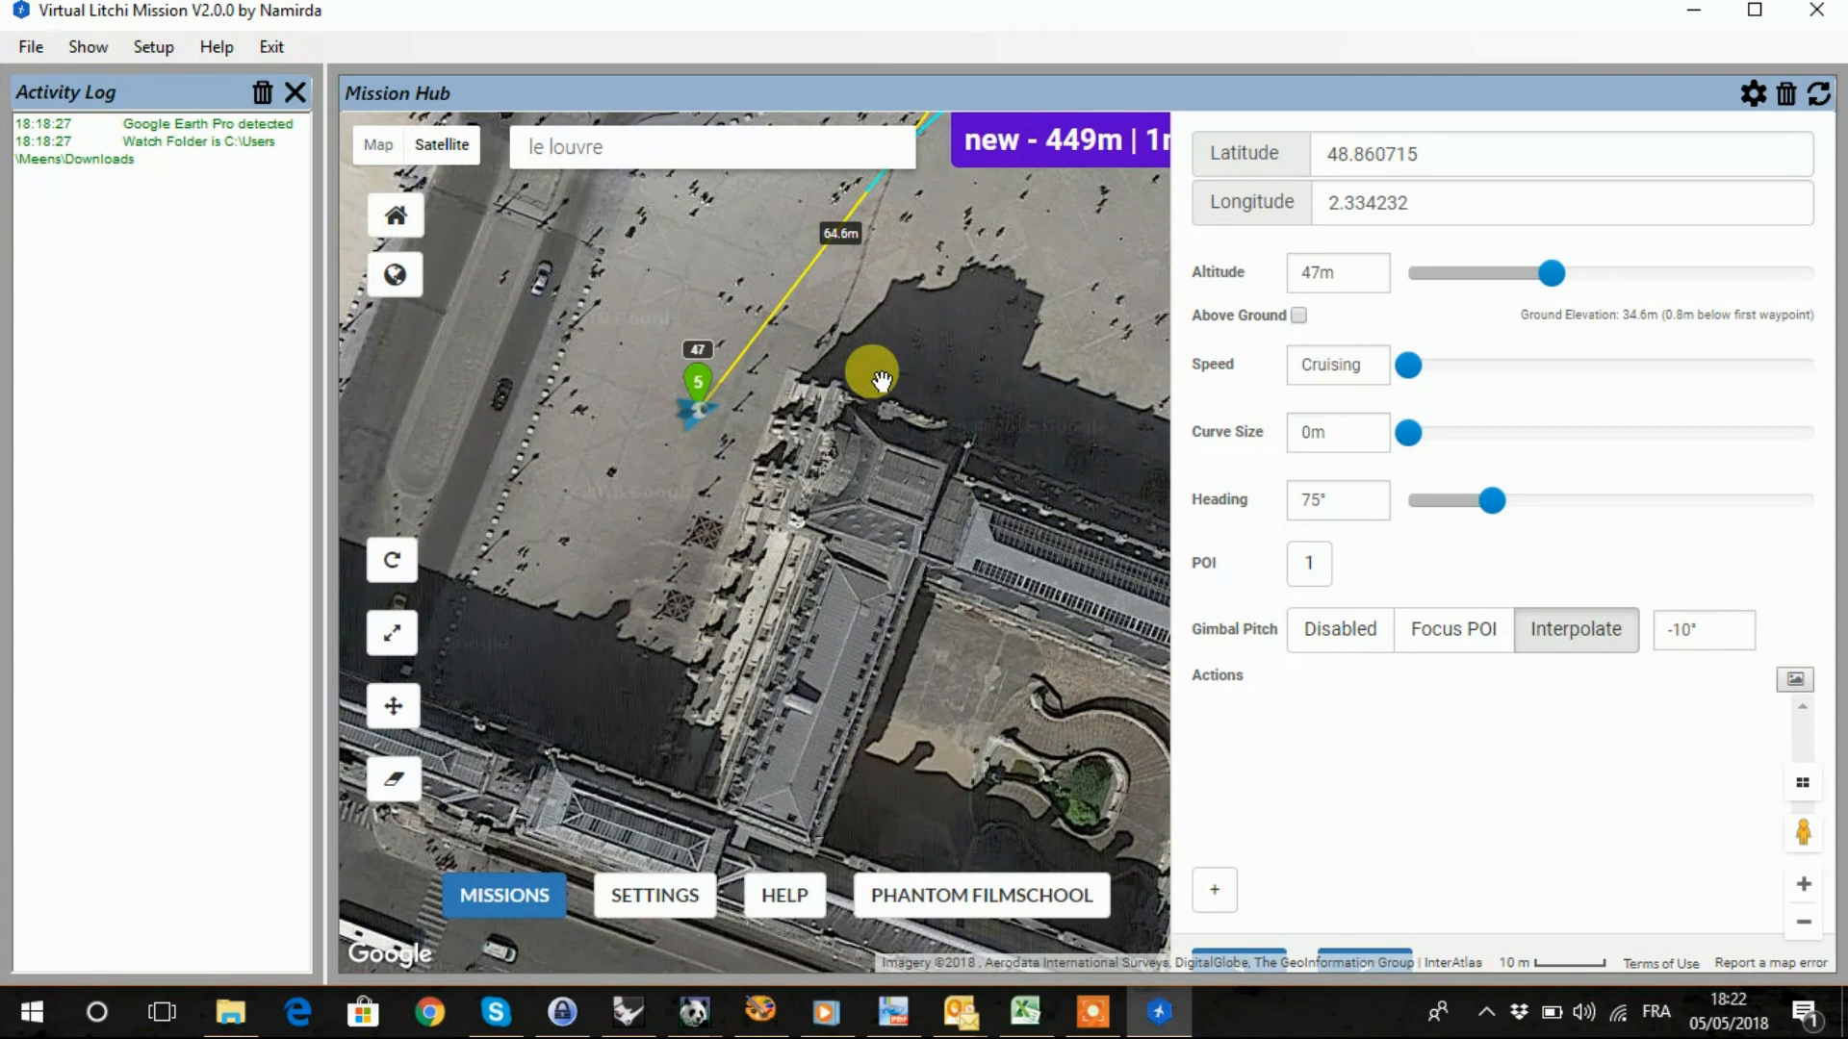
left_click(379, 146)
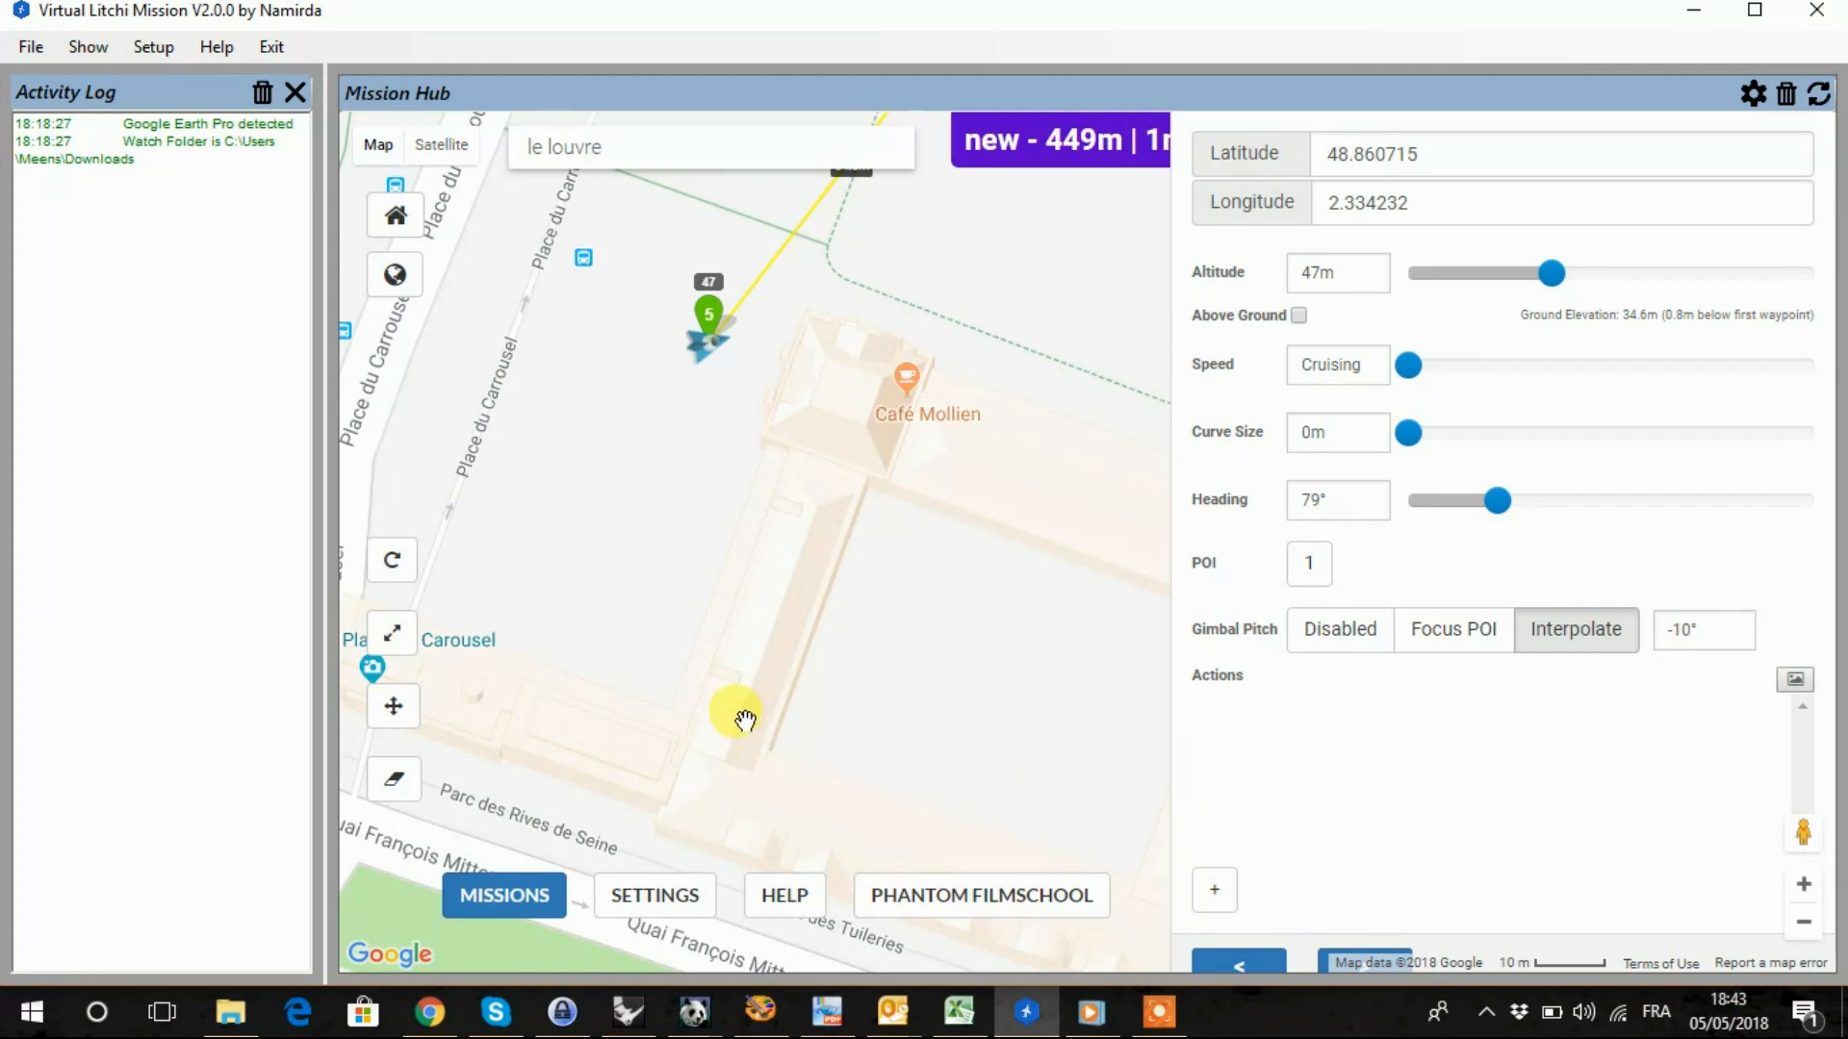
left_click(442, 157)
left_click_drag(590, 626, 627, 450)
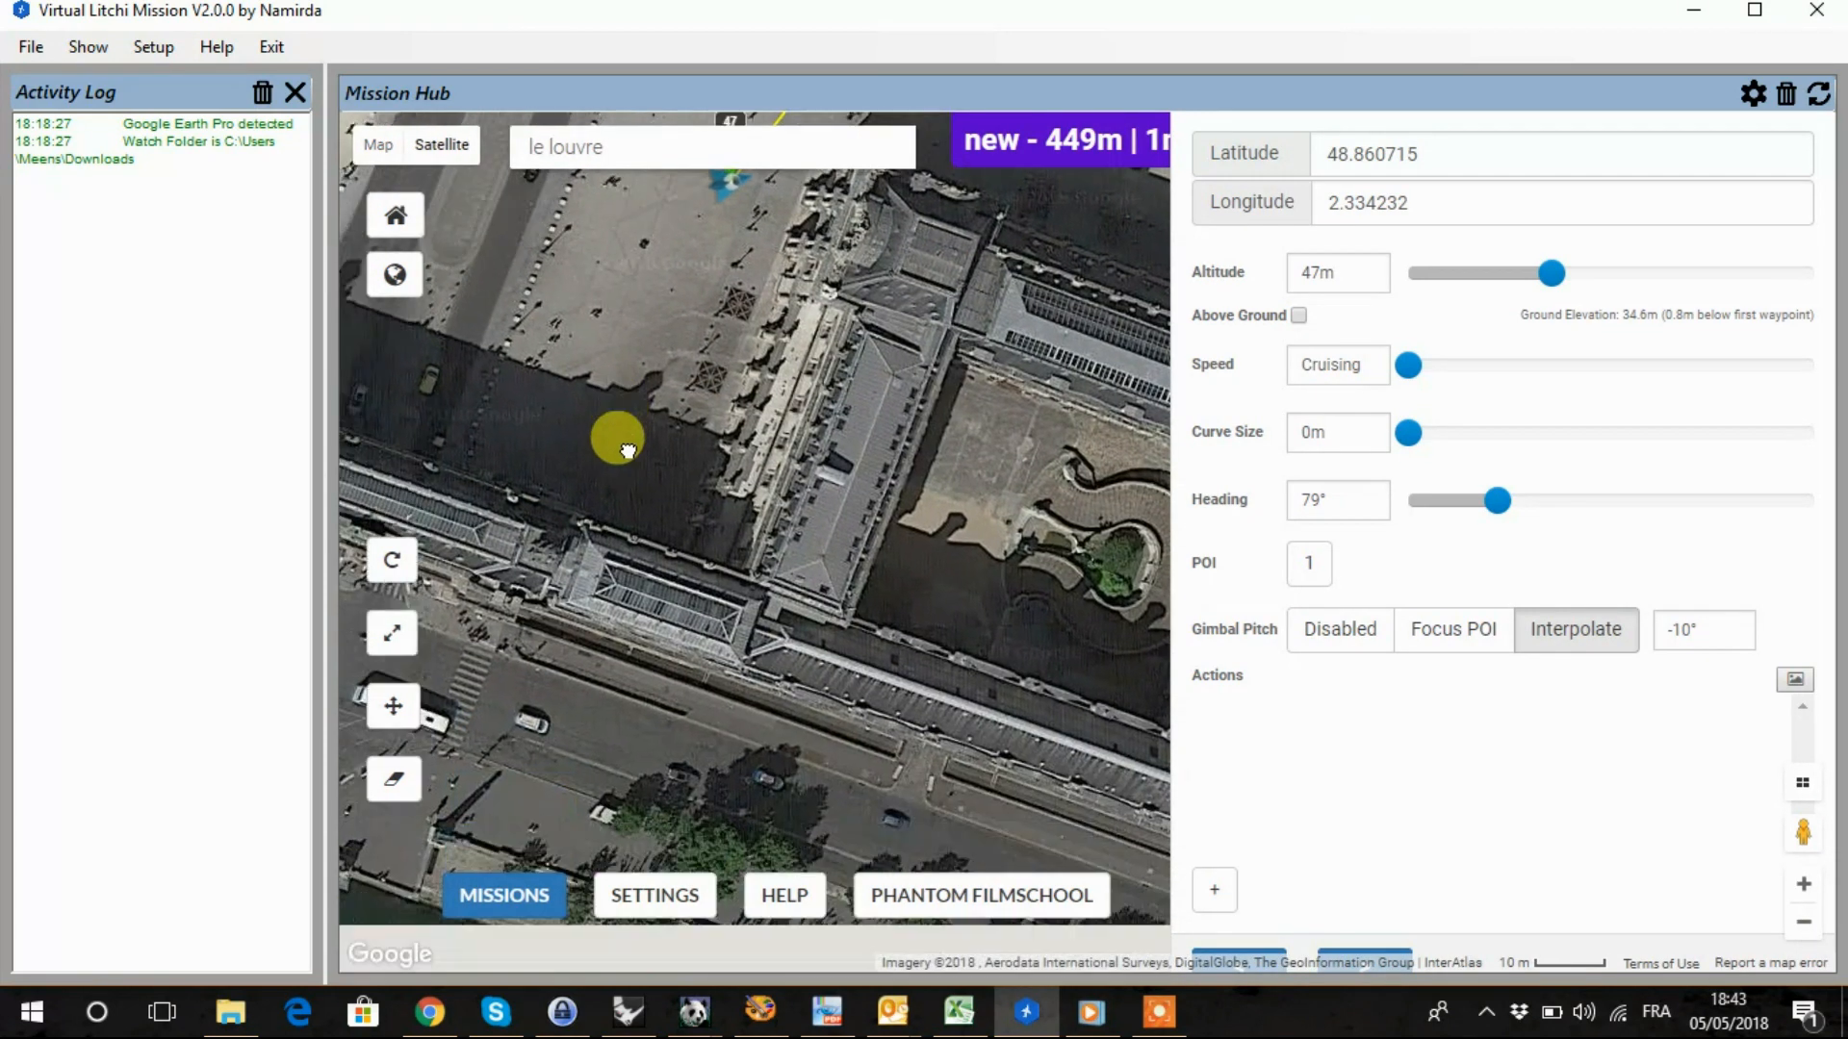
scroll(624, 438, "down", 3)
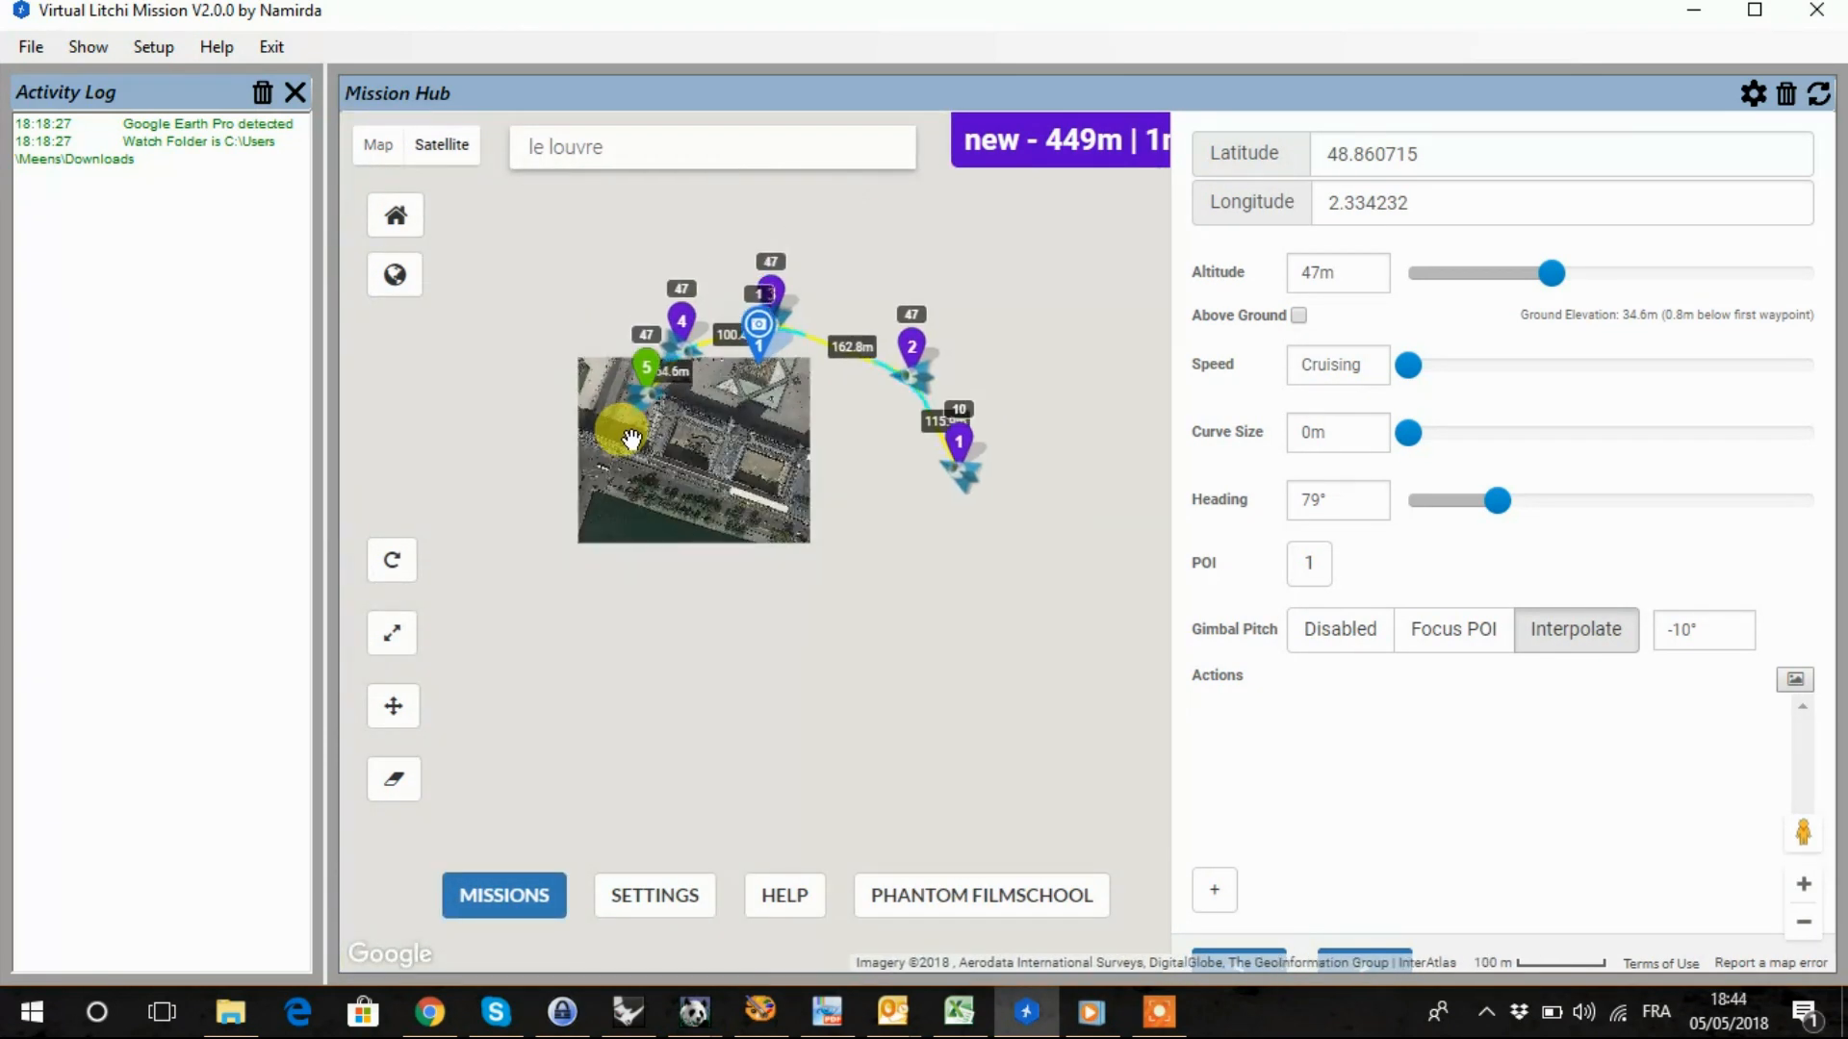
left_click_drag(619, 462, 693, 408)
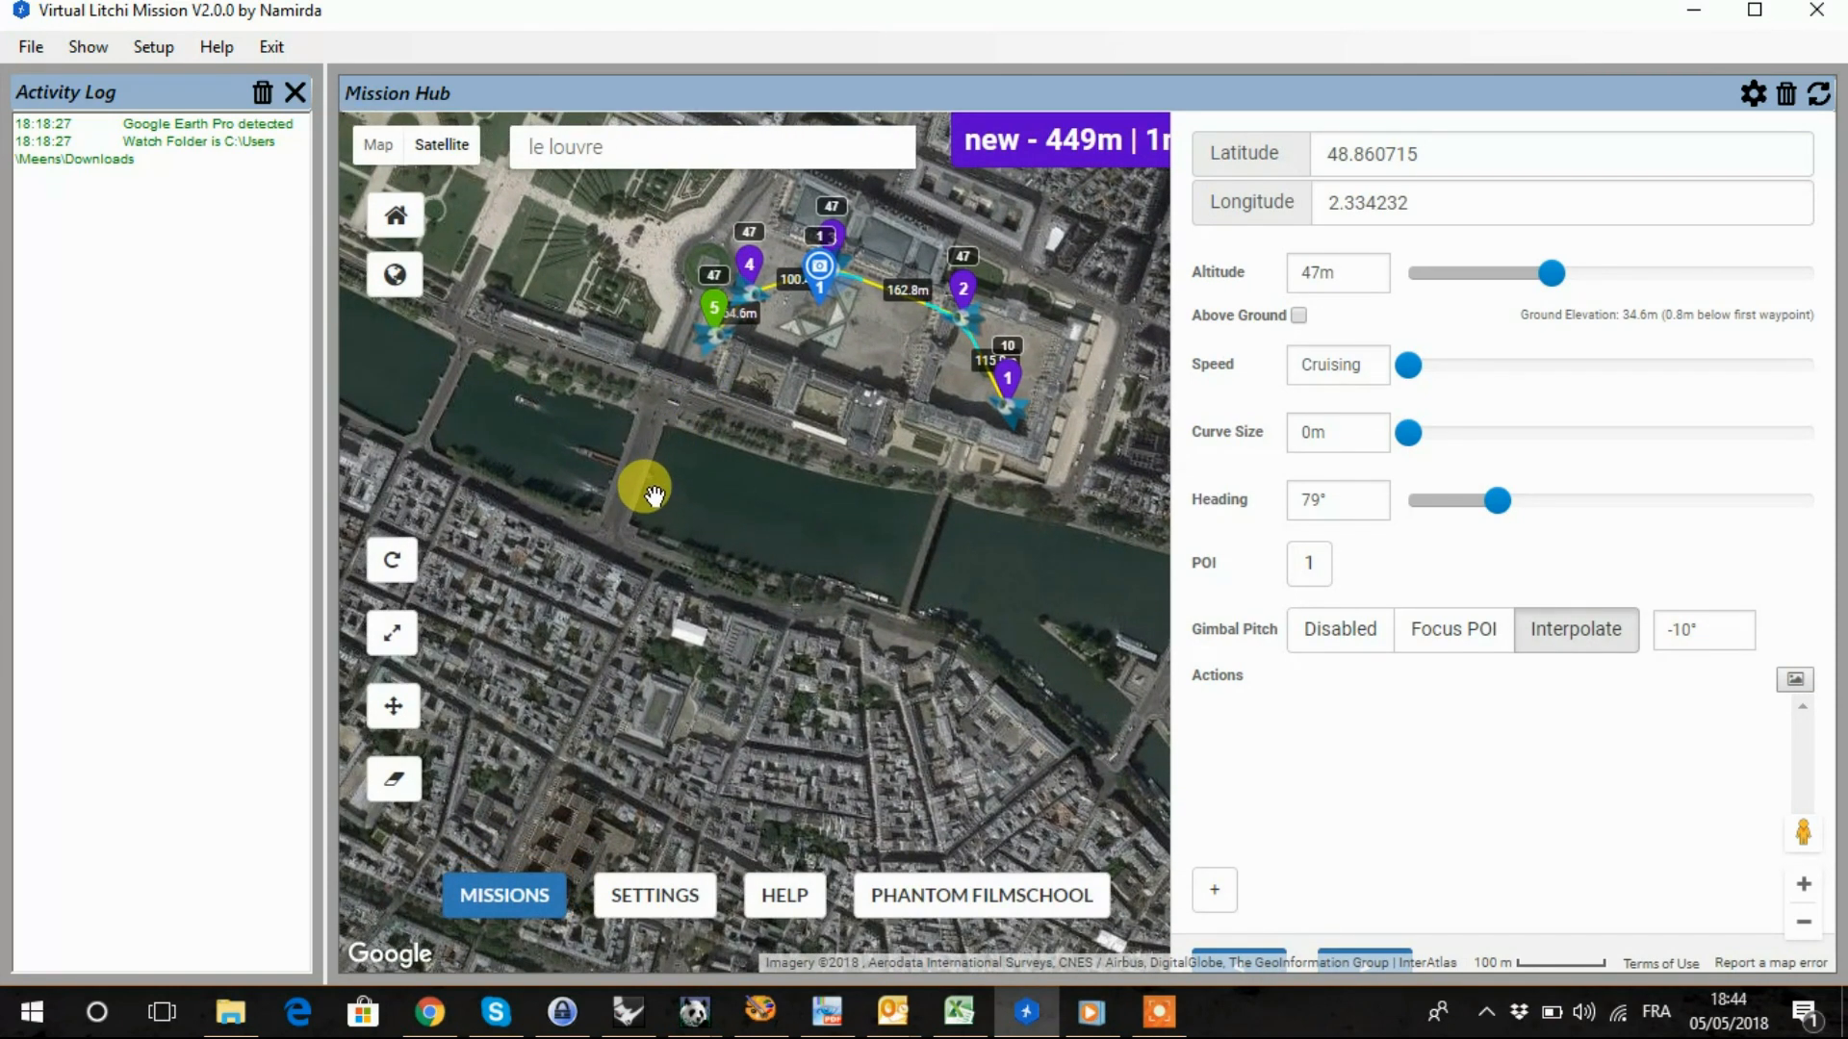
left_click(654, 495)
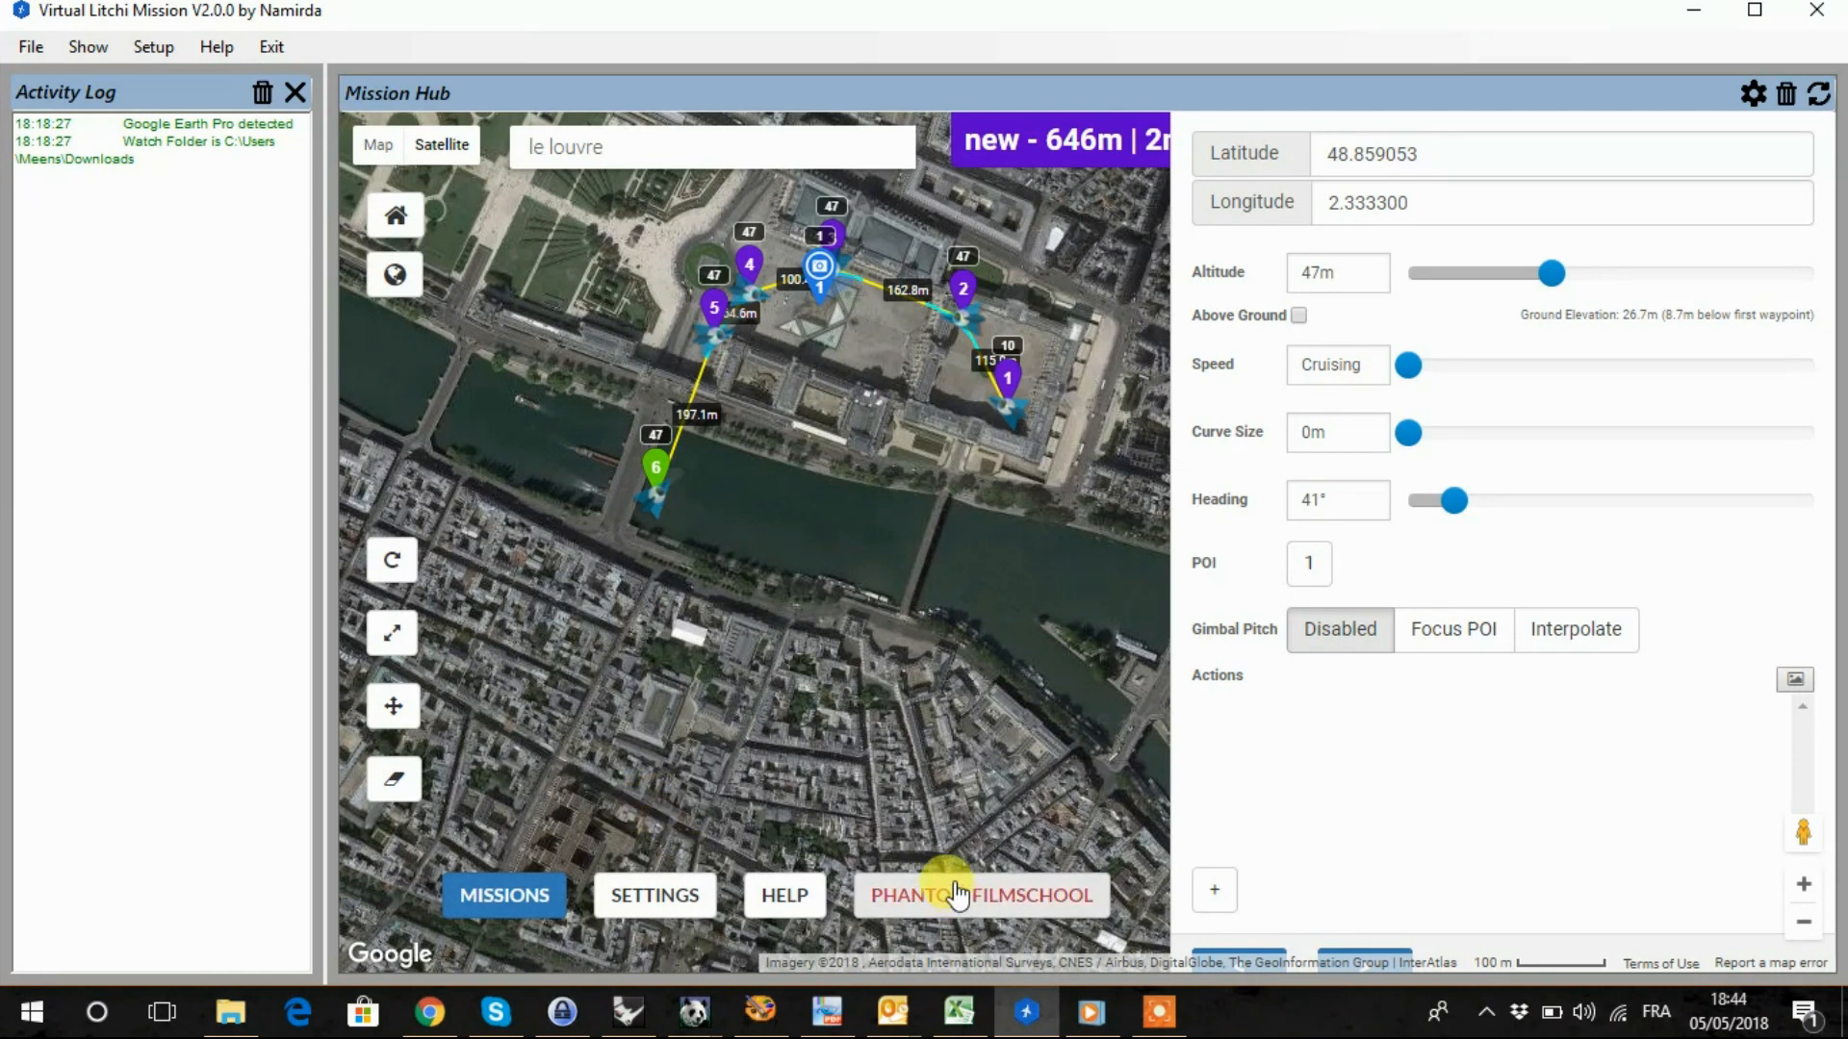
Step: Export the mission as CSV
left_click(566, 890)
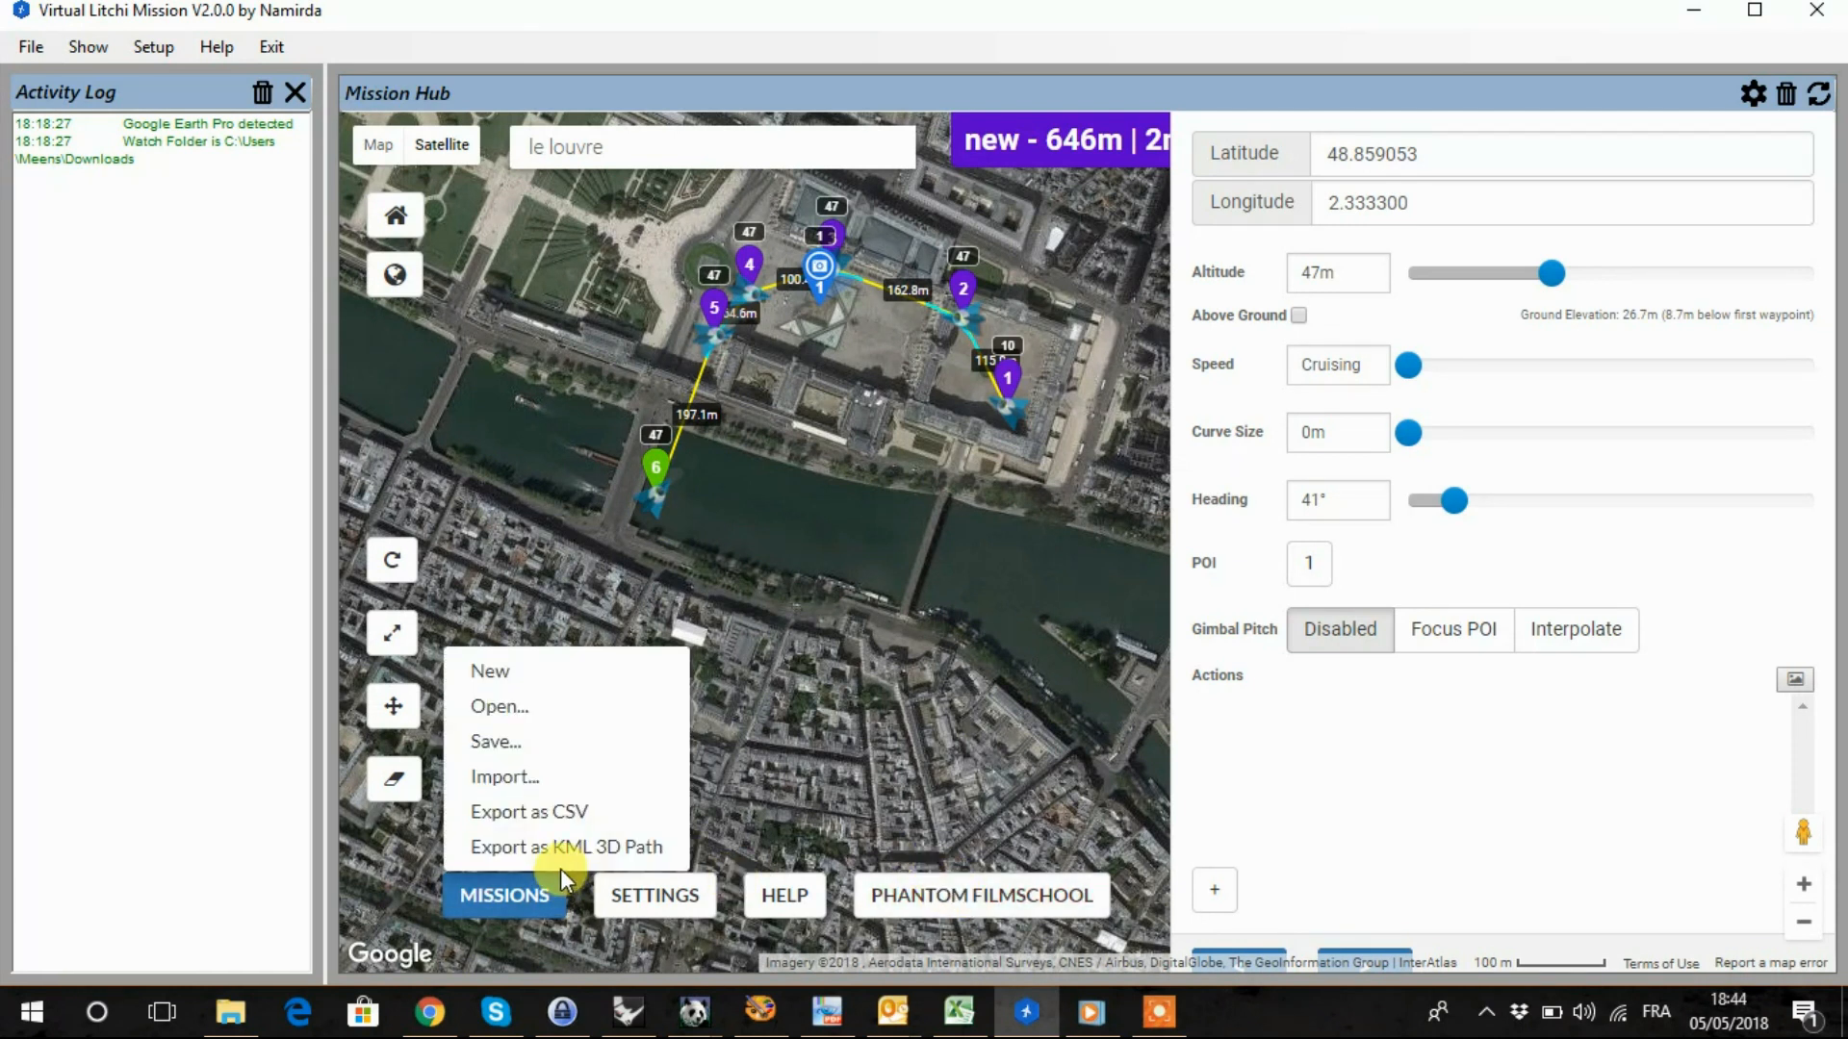
left_click(494, 816)
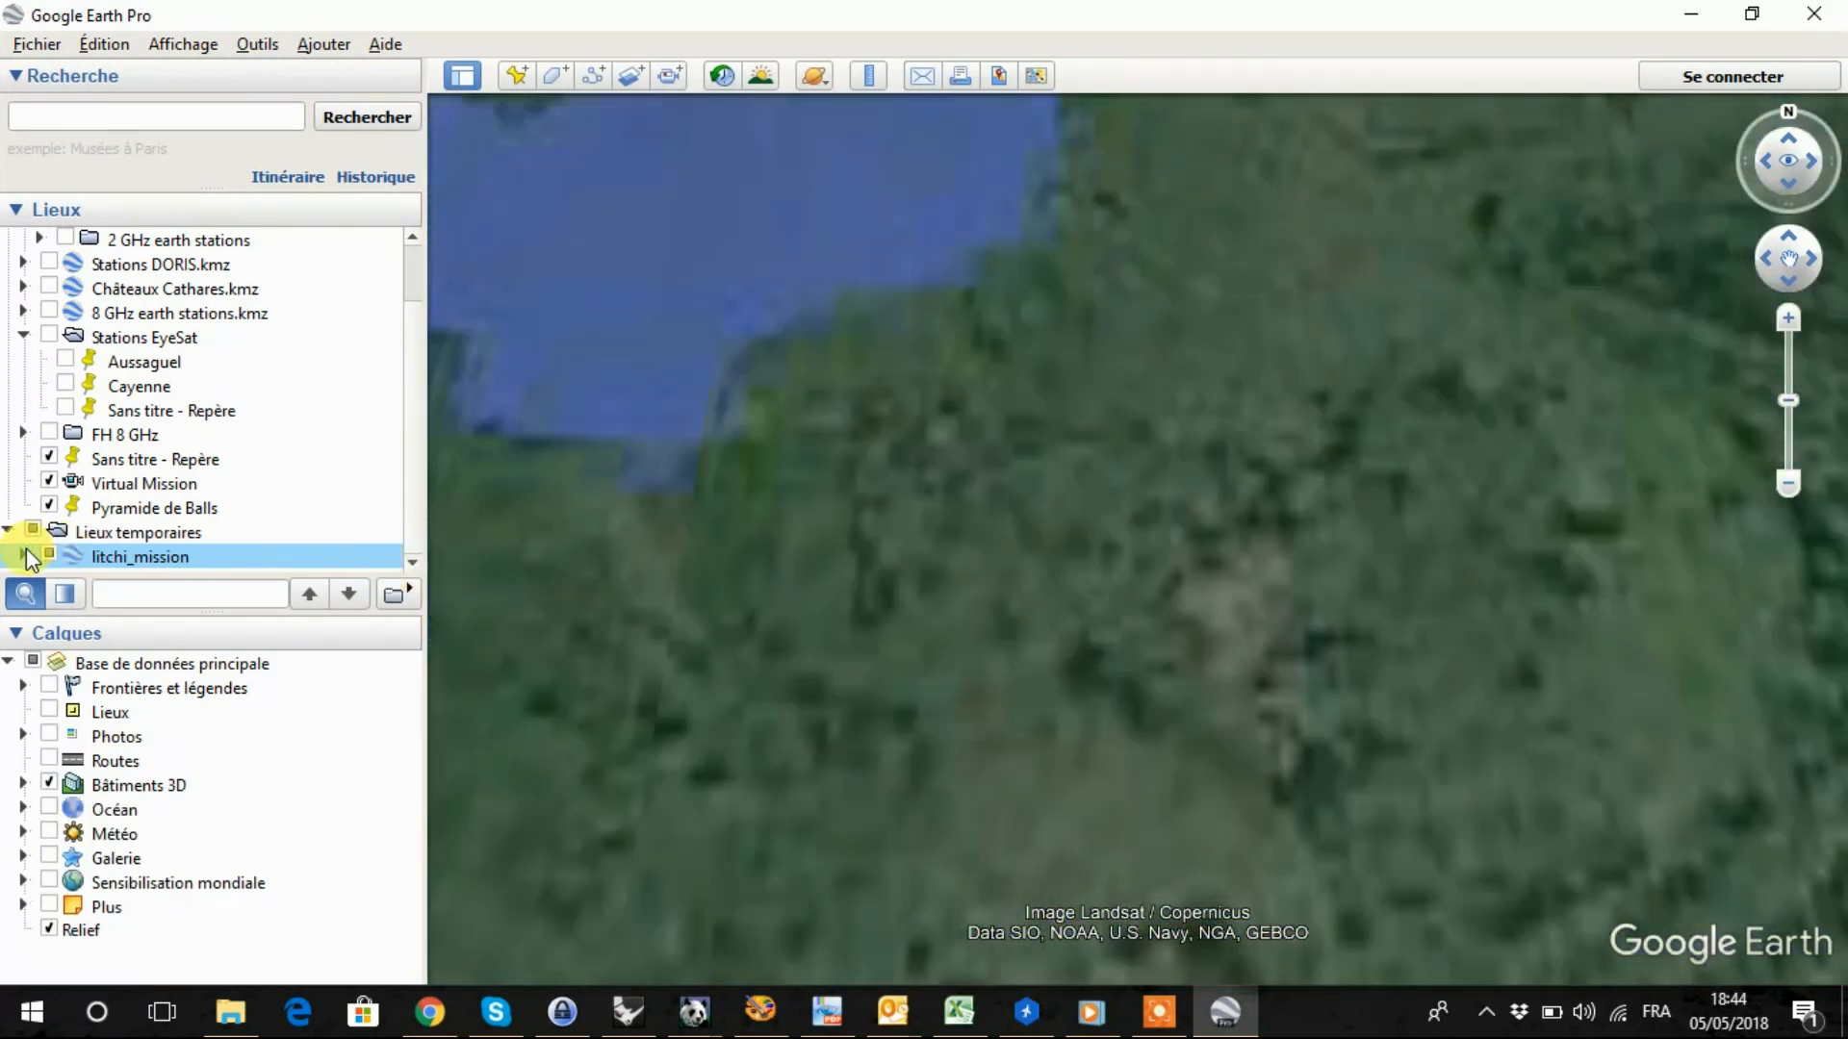
Step: In Google Earth Pro, play the Virtual Mission tour inside litchi_mission and hide the sidebar
left_click(26, 556)
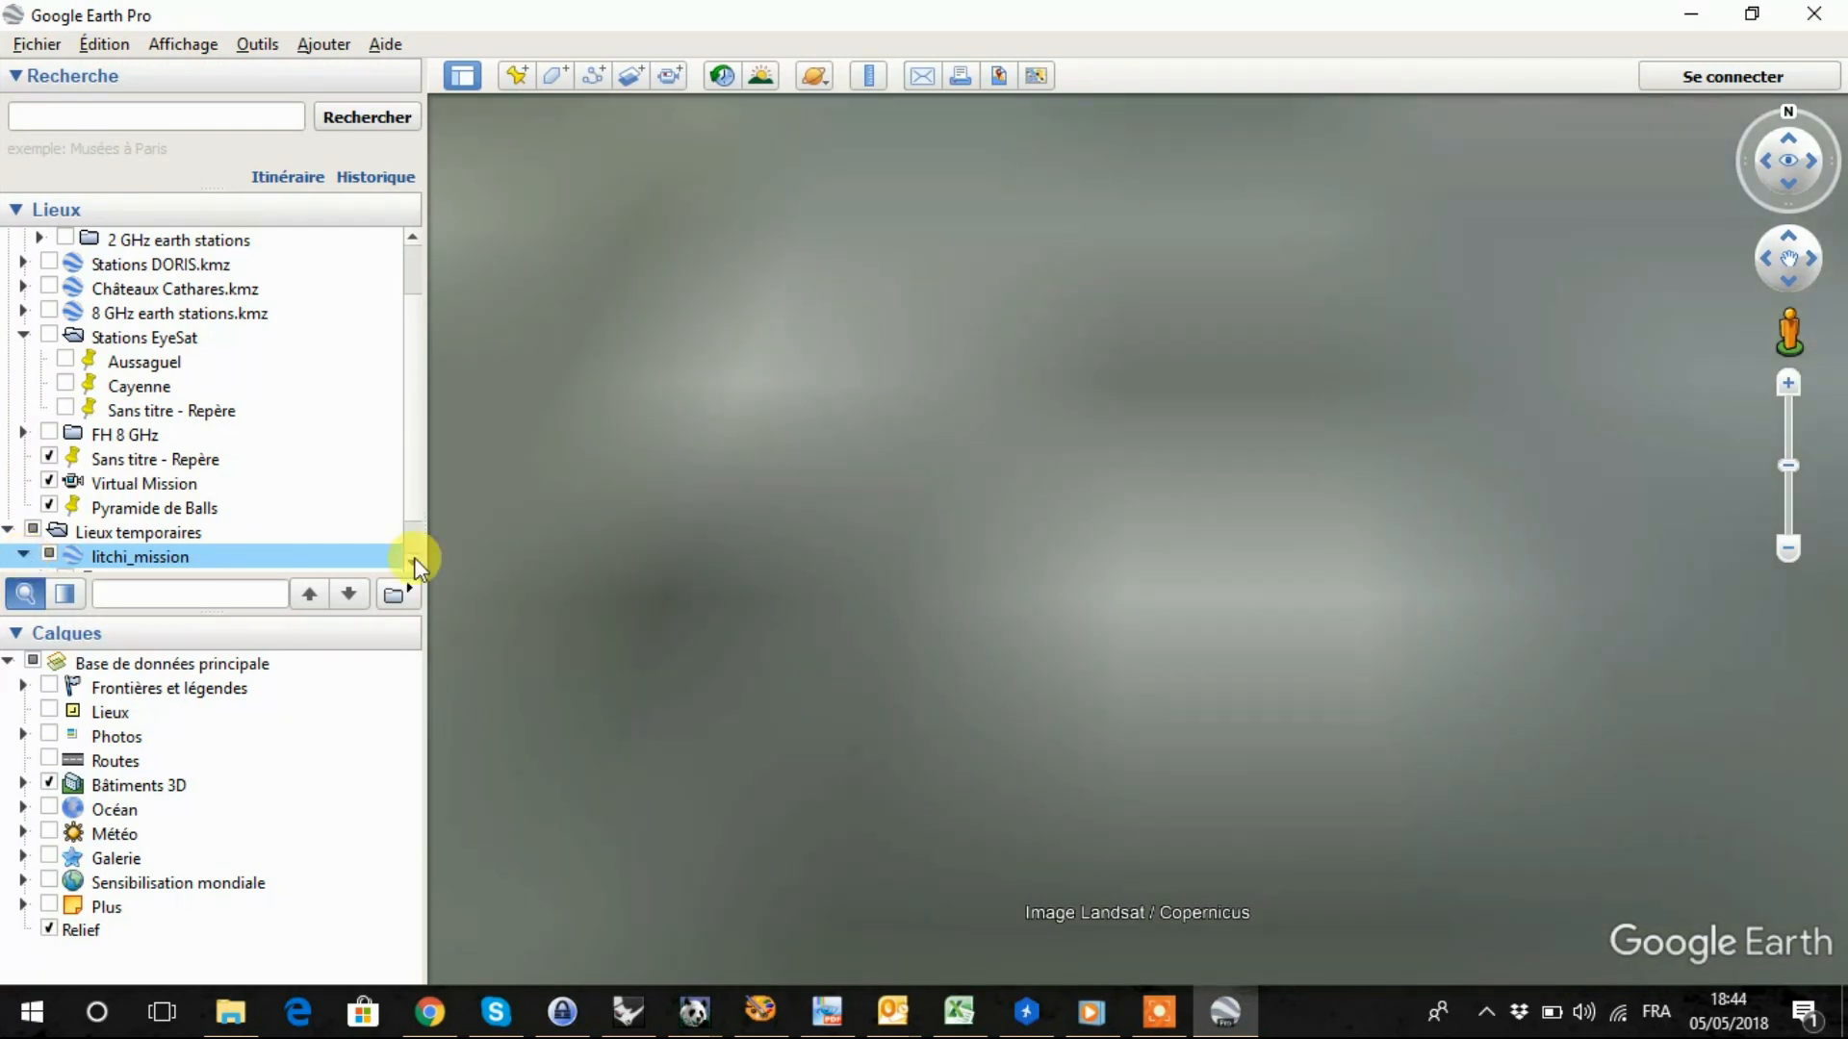
left_click(413, 564)
left_click(414, 564)
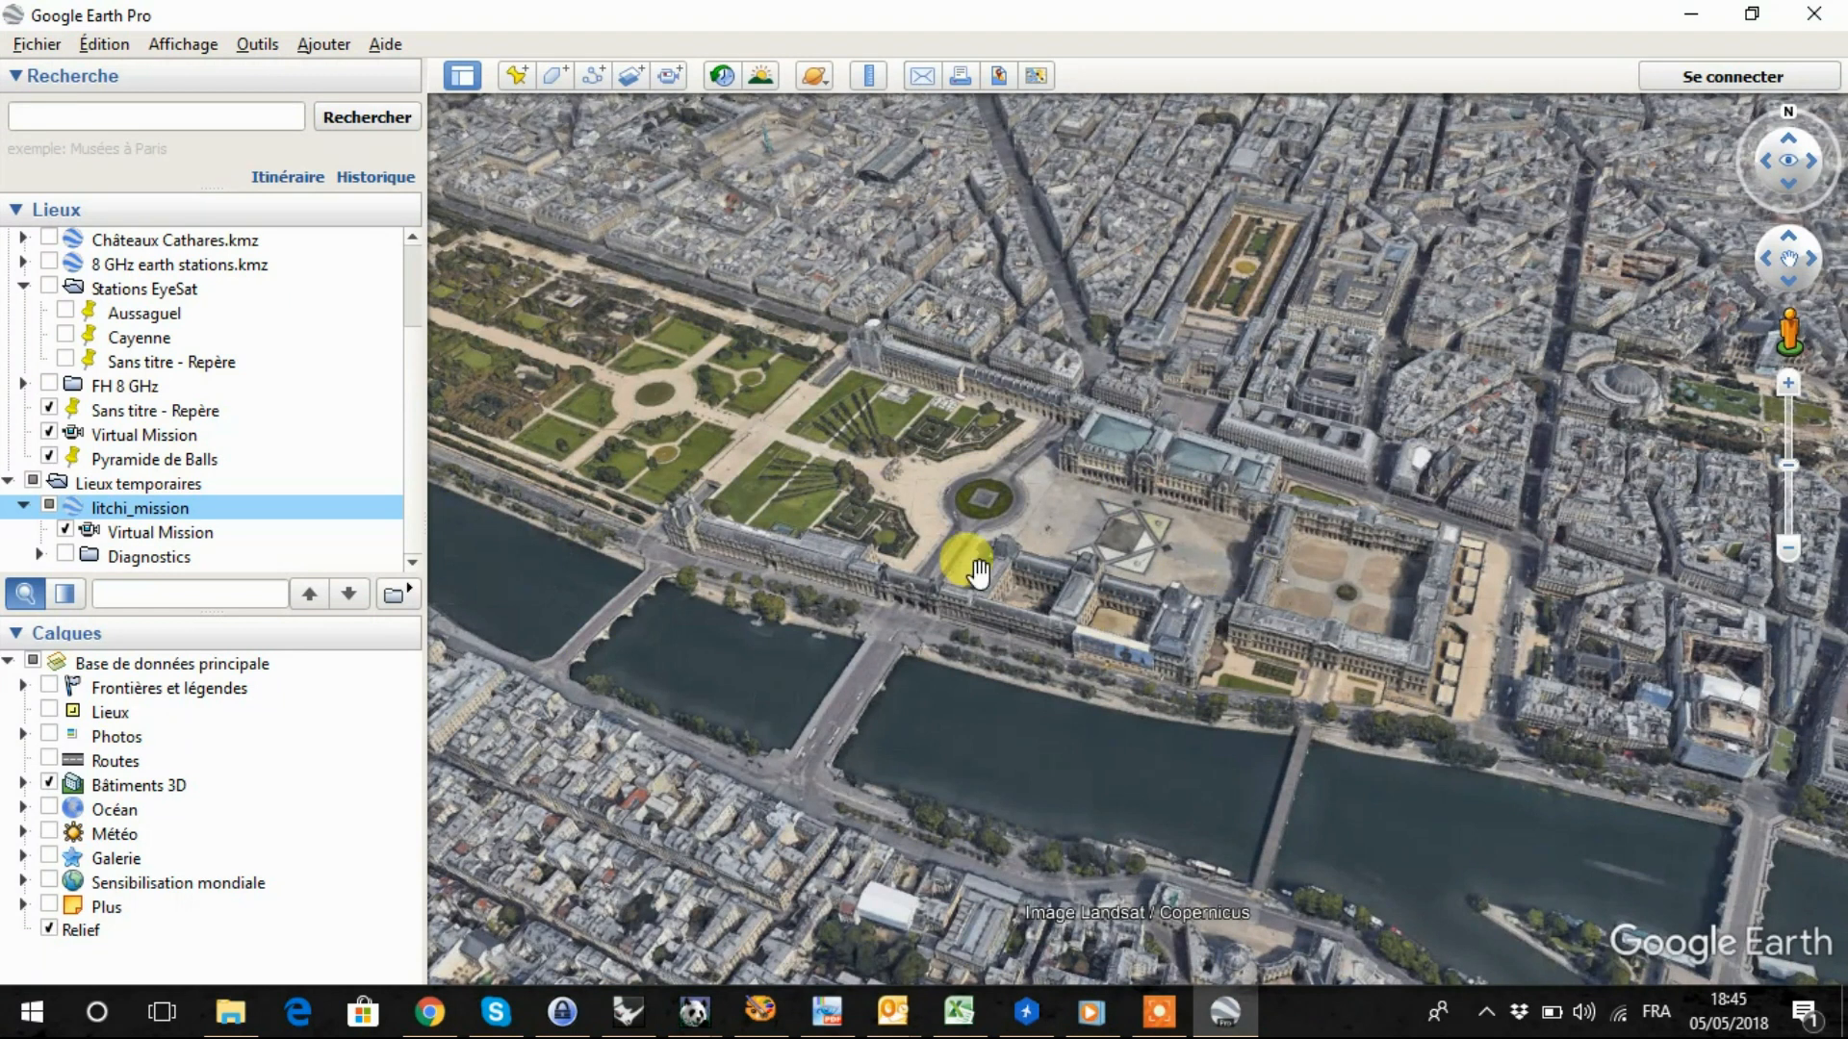
double_click(142, 533)
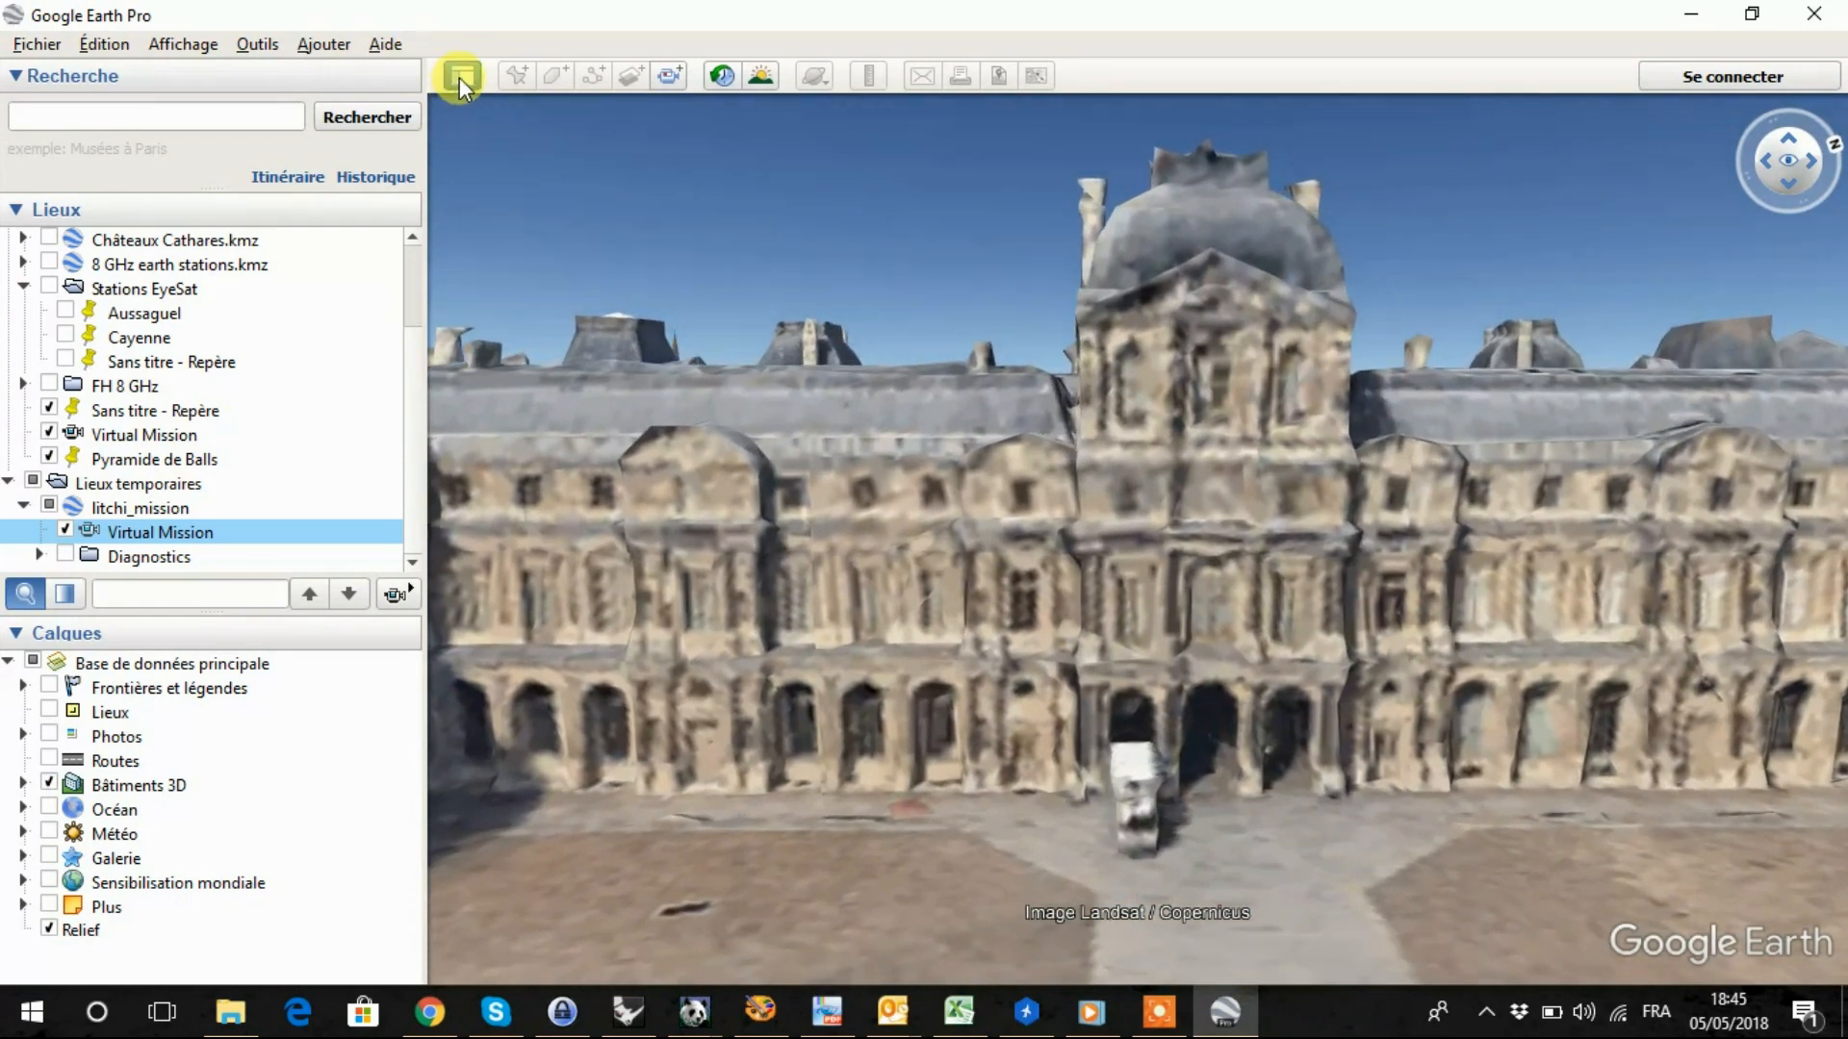
left_click(460, 77)
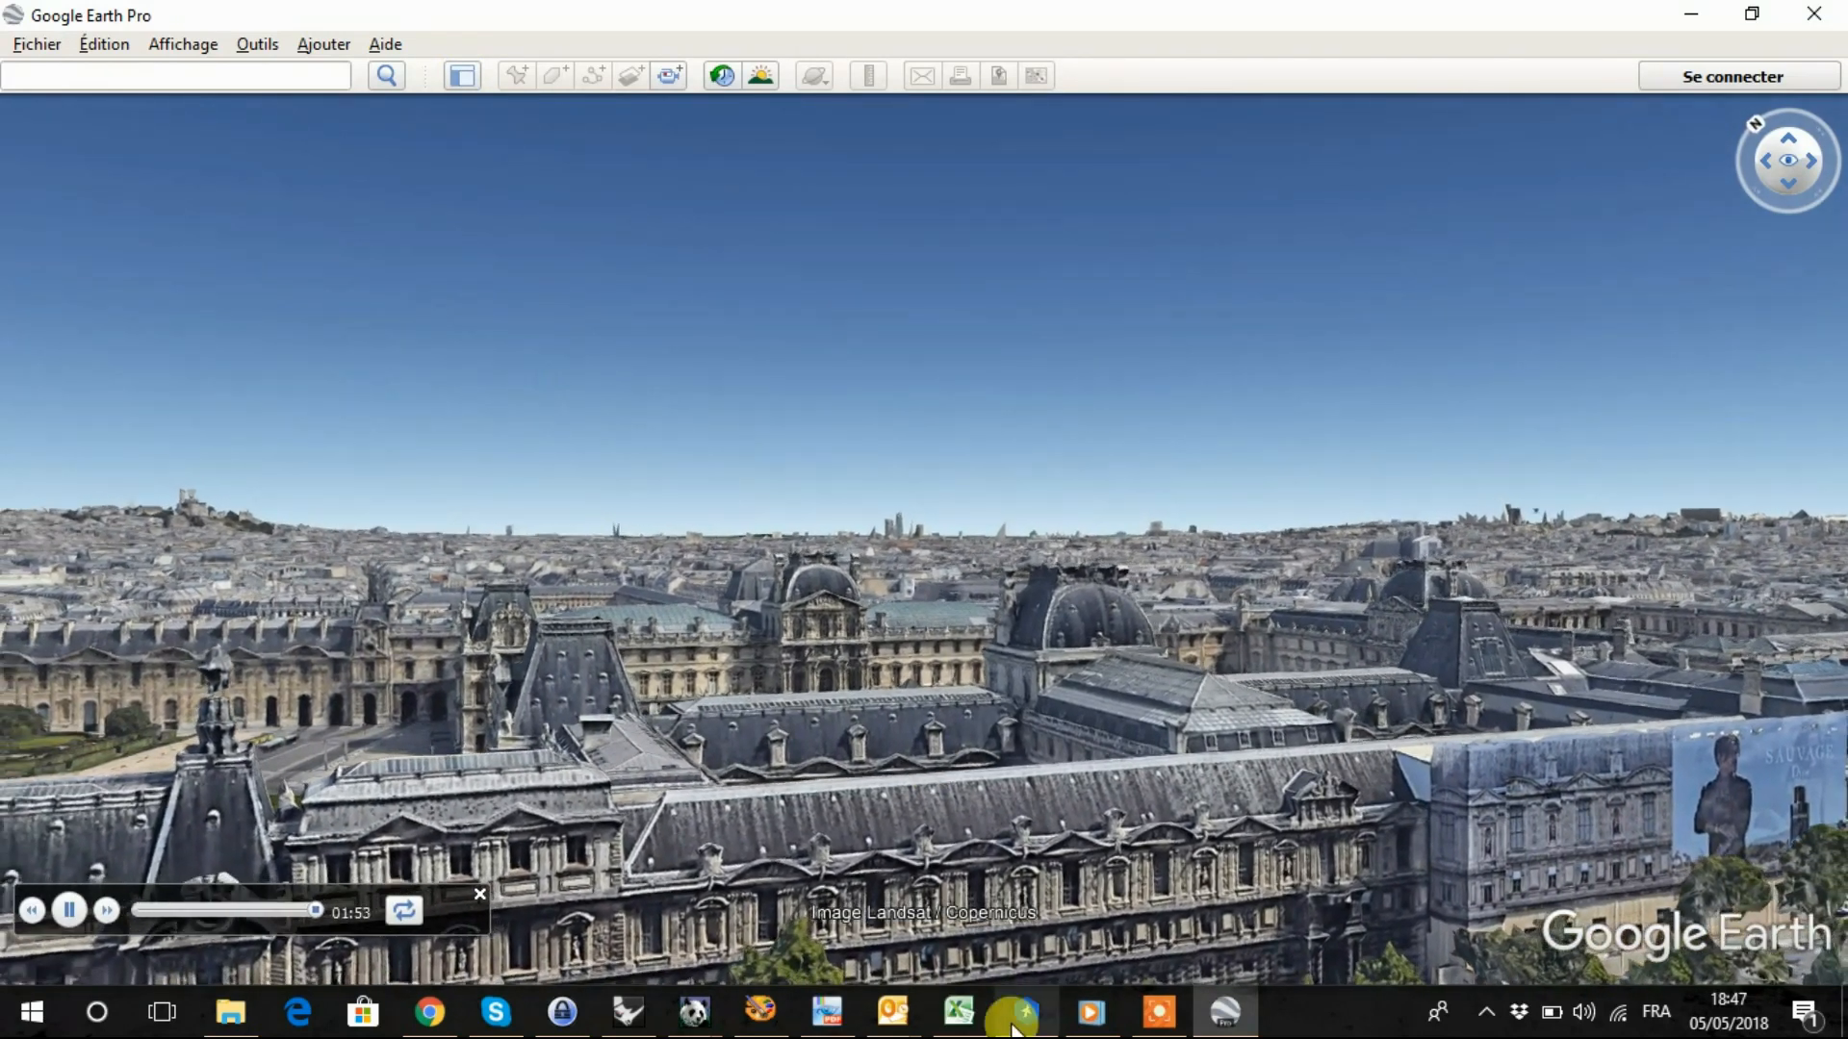
Step: Switch back to Virtual Litchi Mission and review the watch folder, units, drone type, altitude reference and cruising speed in the mission settings
left_click(1028, 1026)
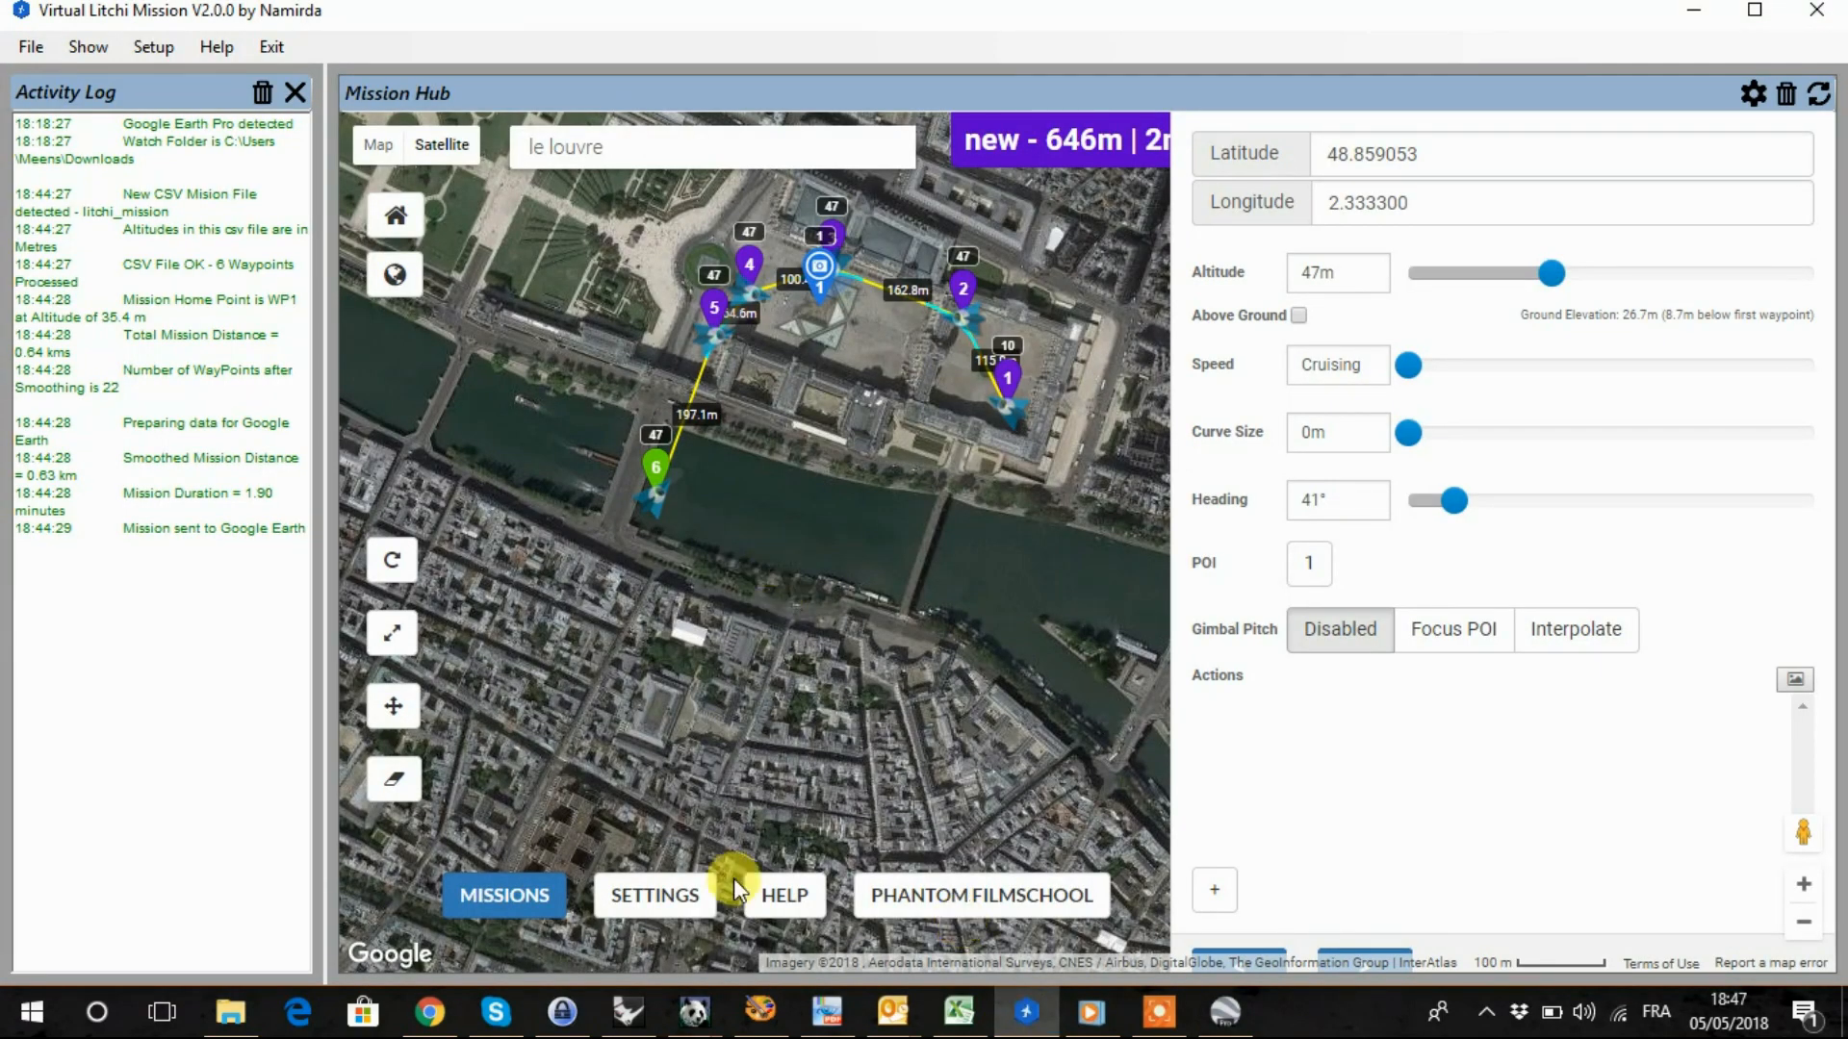
left_click(150, 43)
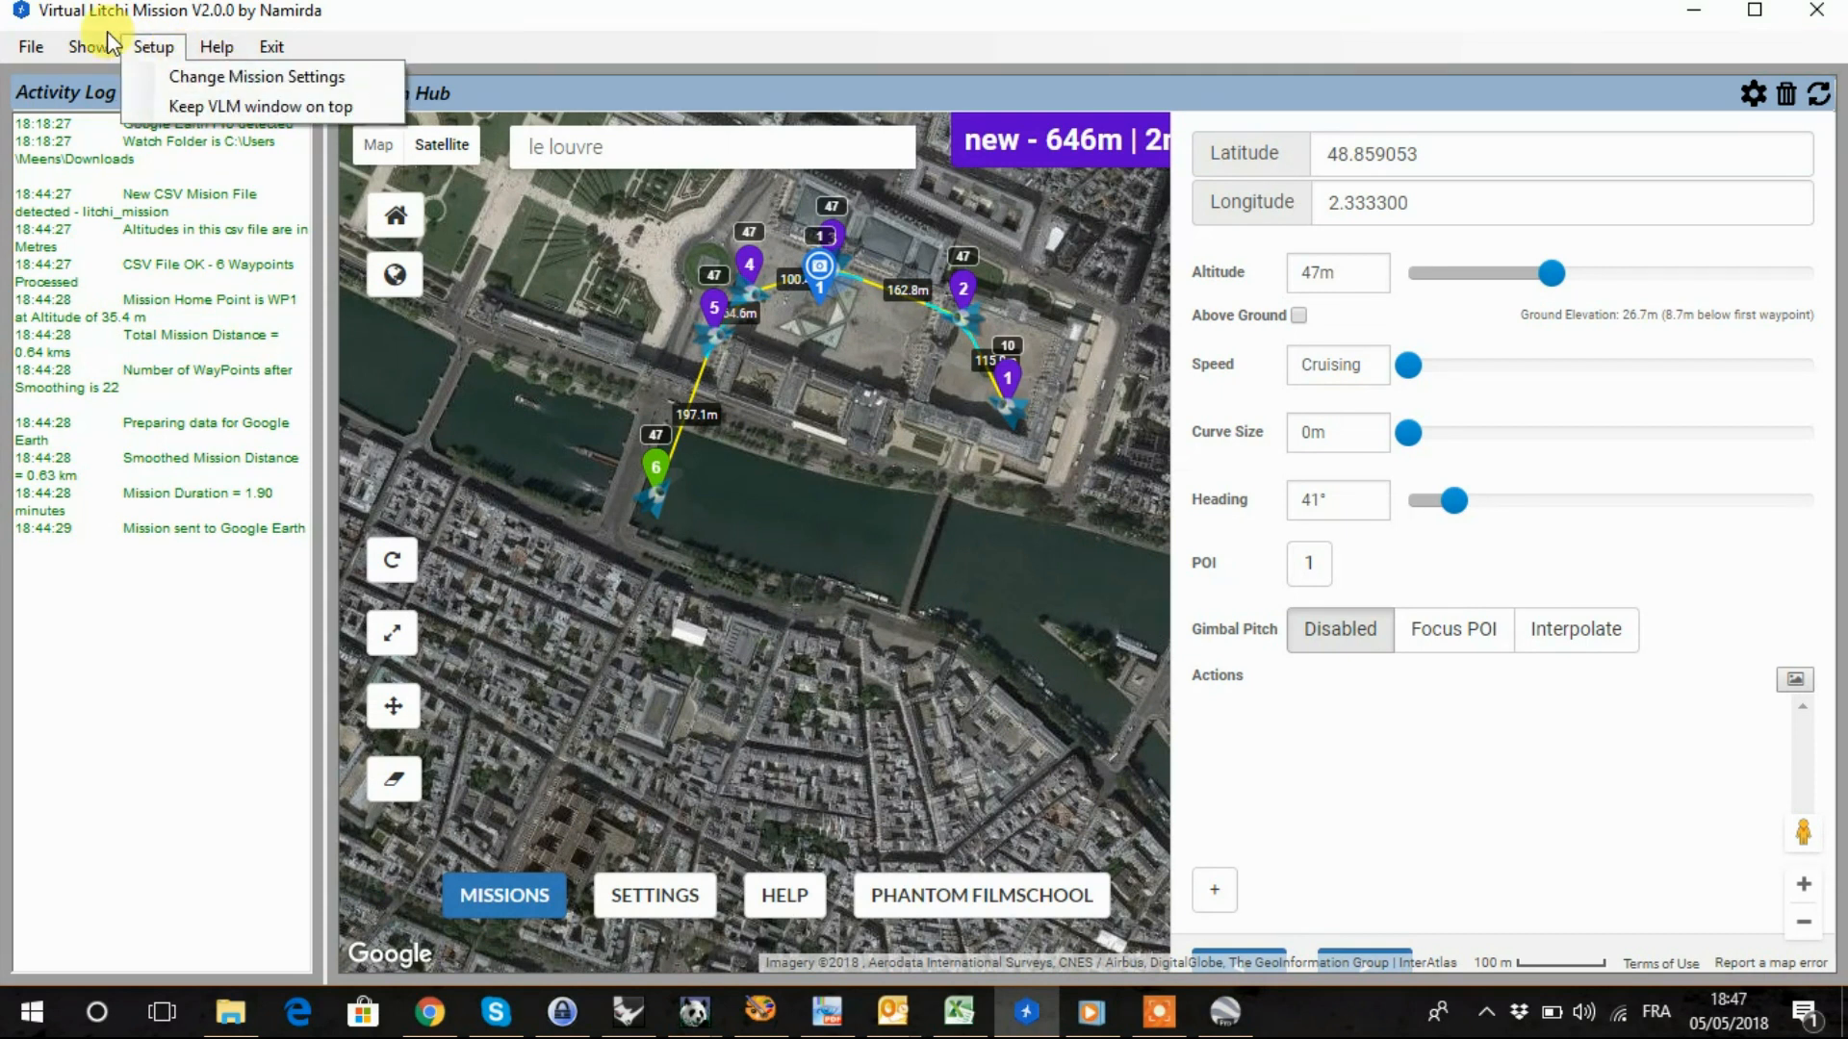
left_click(197, 79)
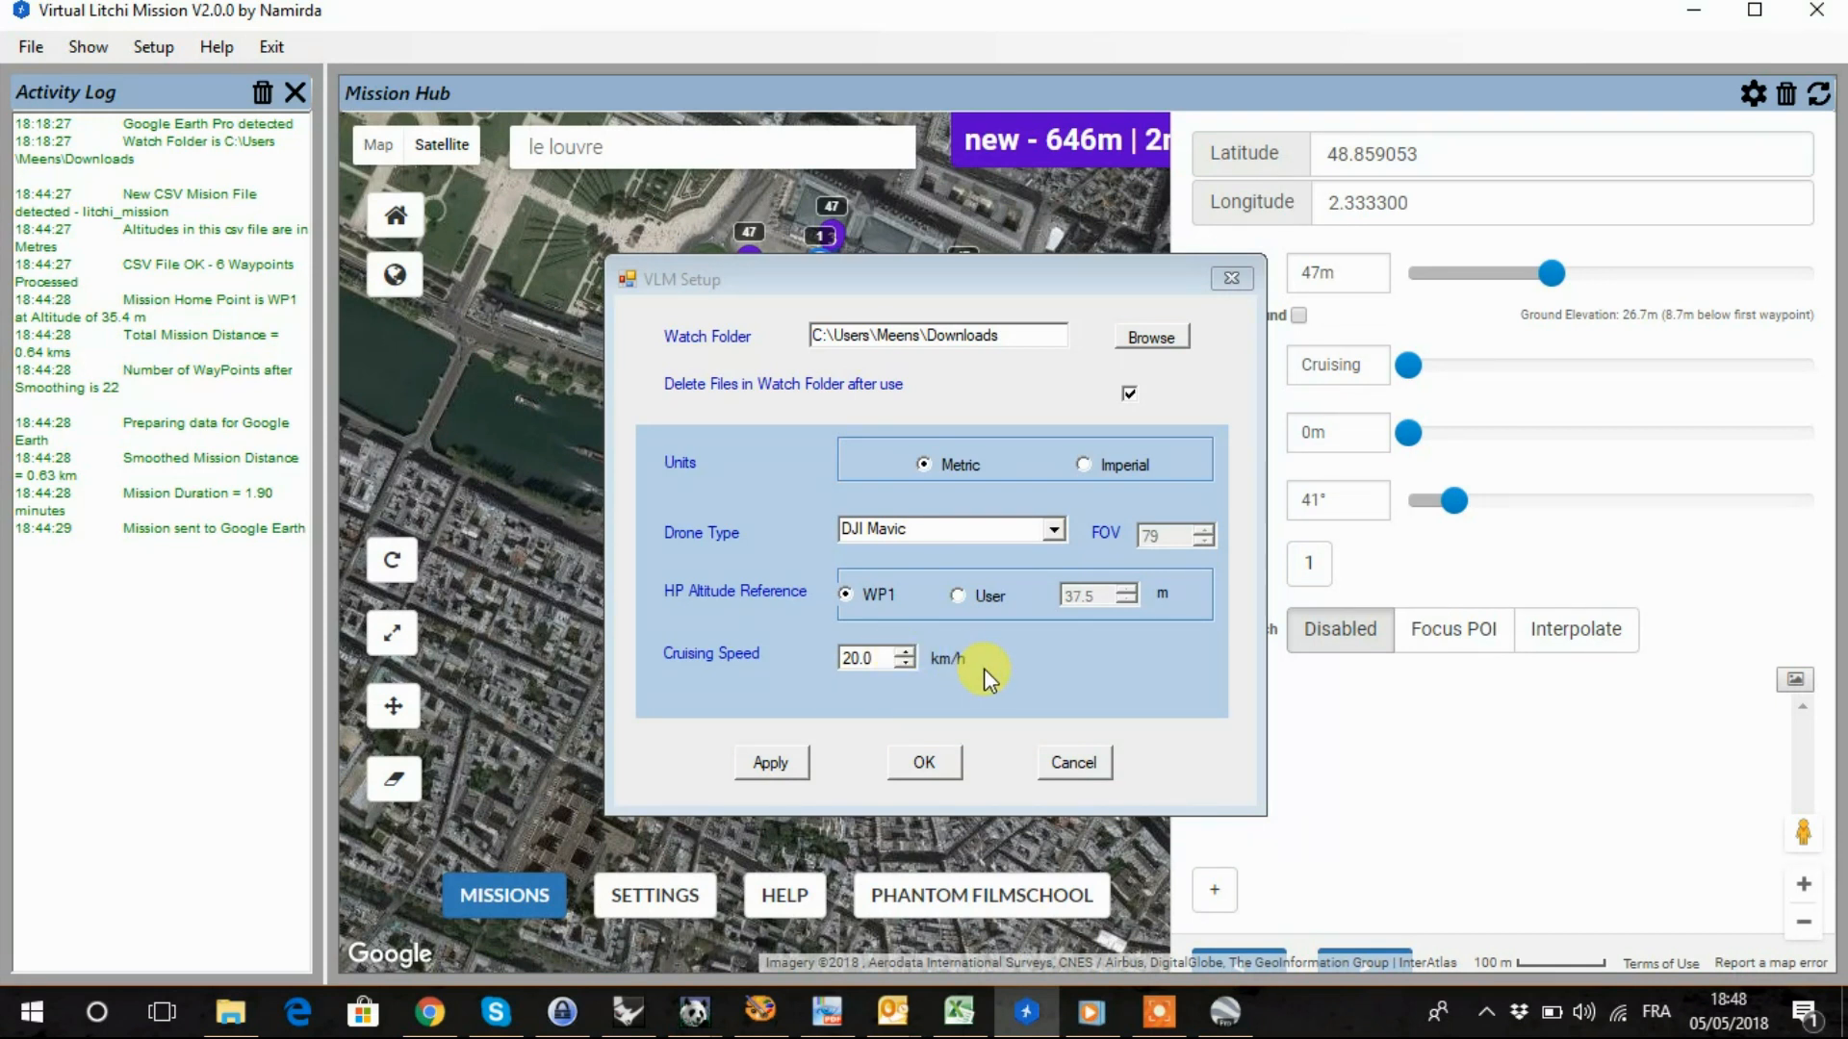
left_click(919, 770)
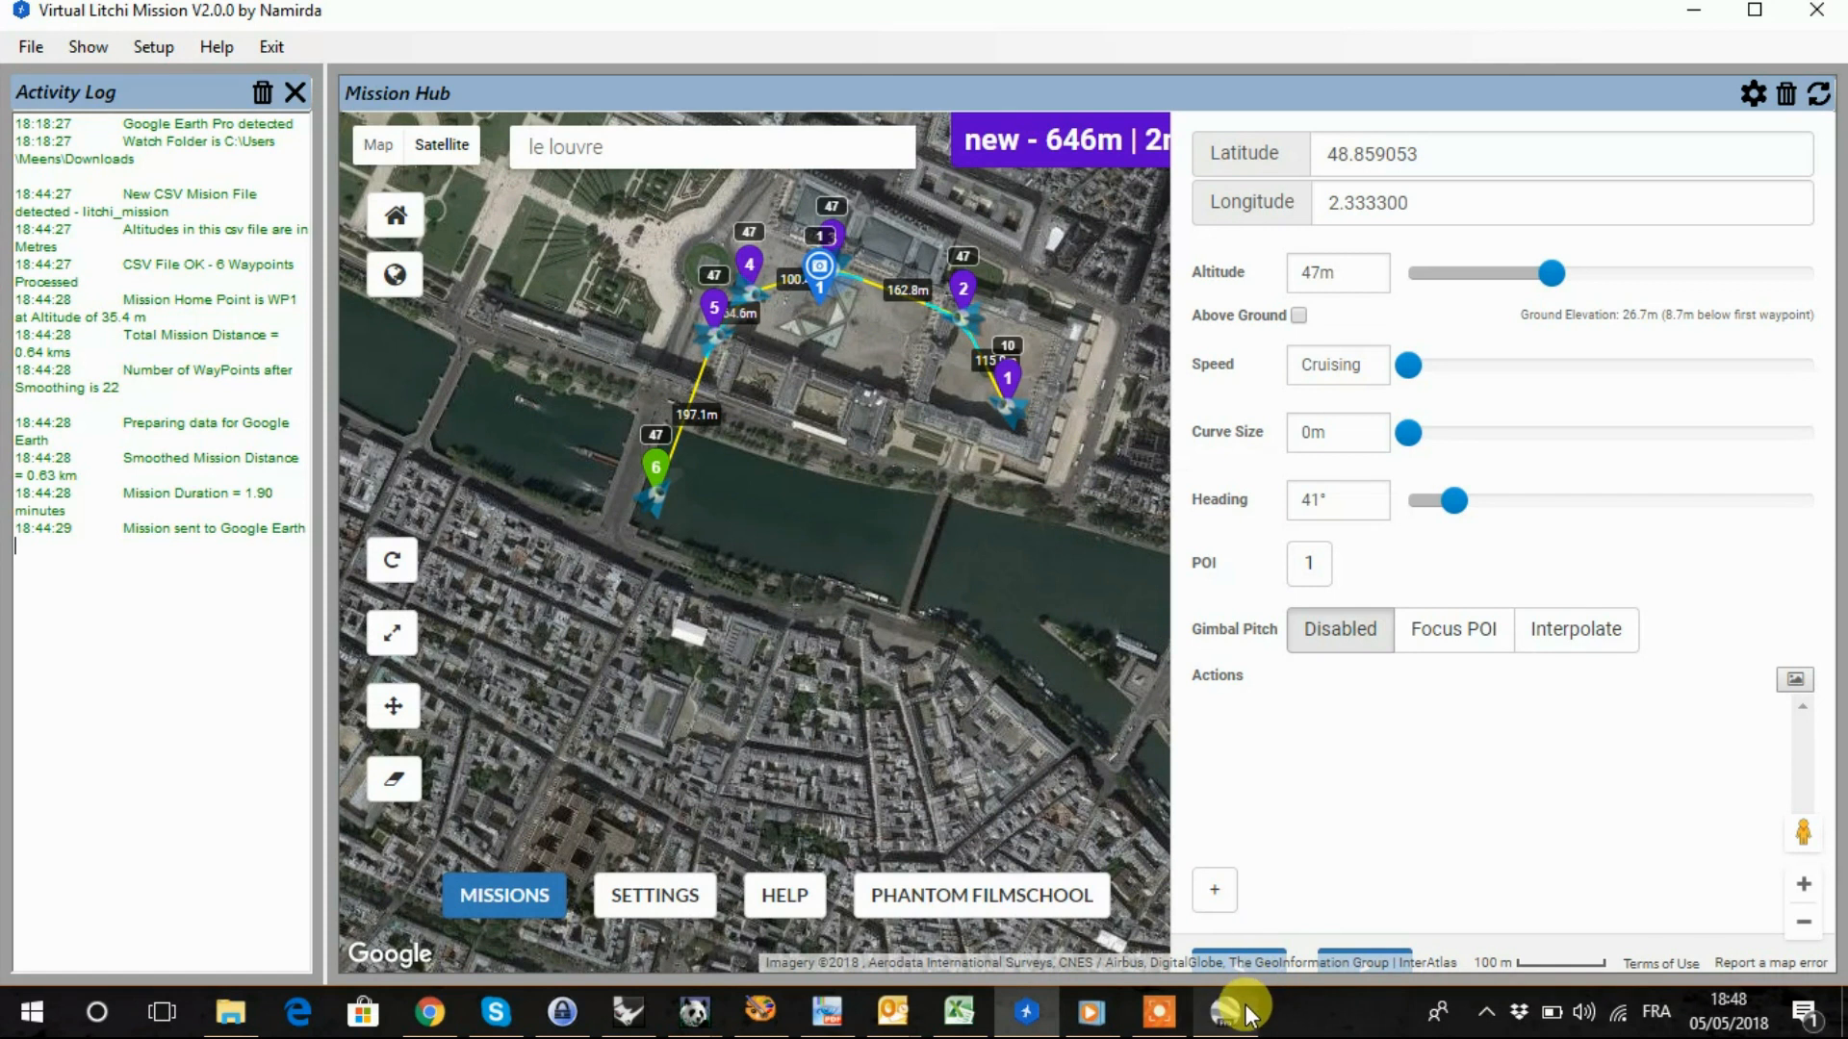
left_click(1167, 1022)
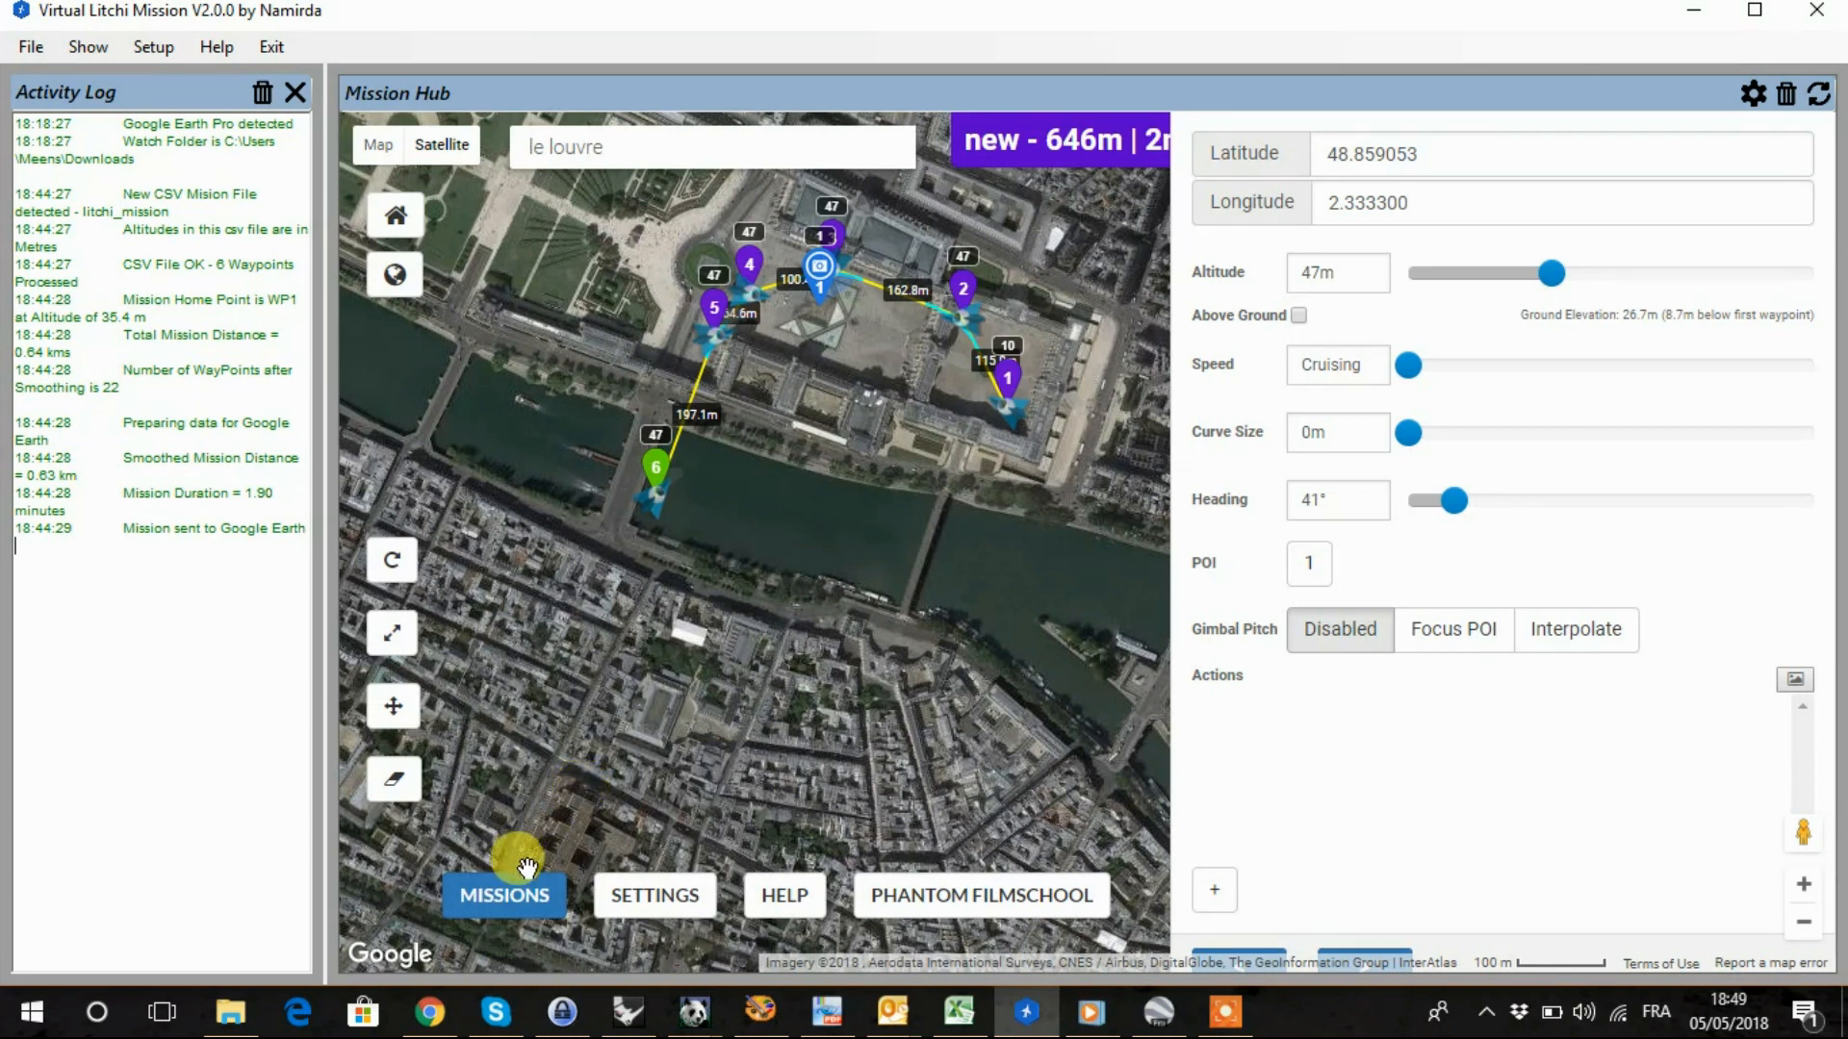
Step: Start saving the mission and log in to the account with Facebook
left_click(513, 897)
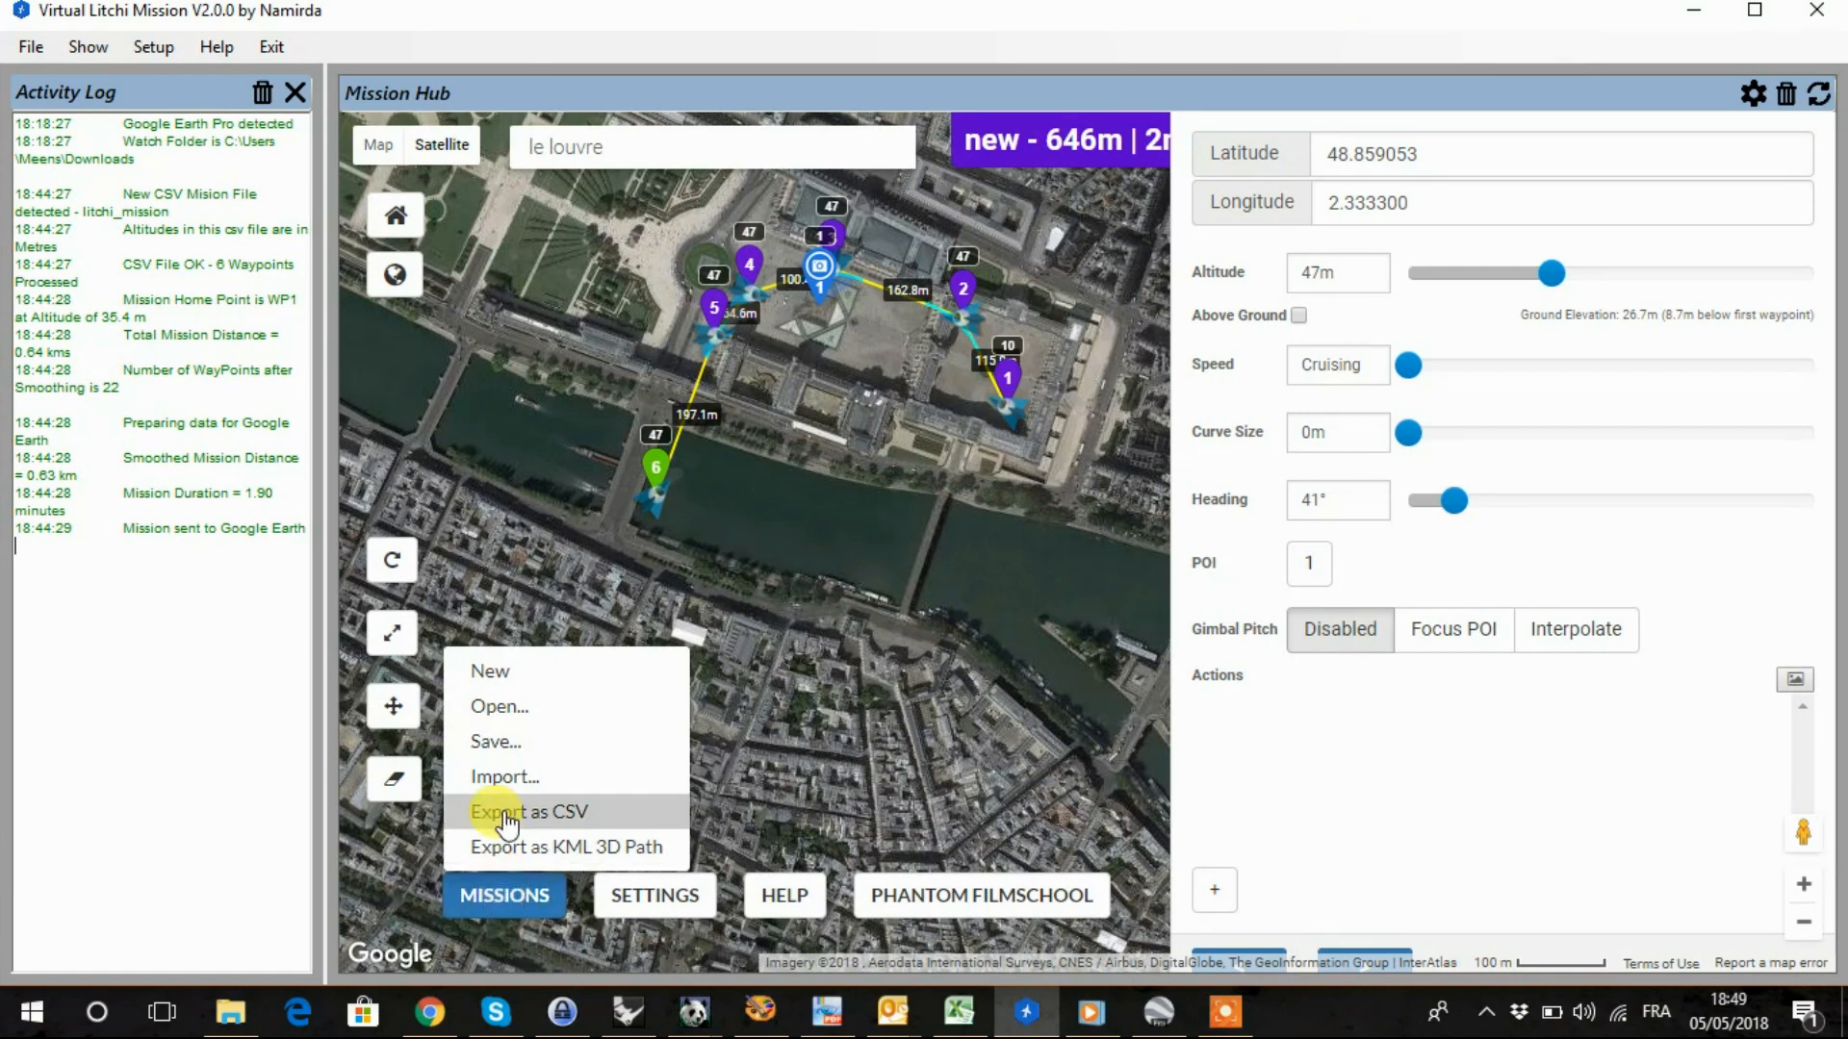
left_click(494, 744)
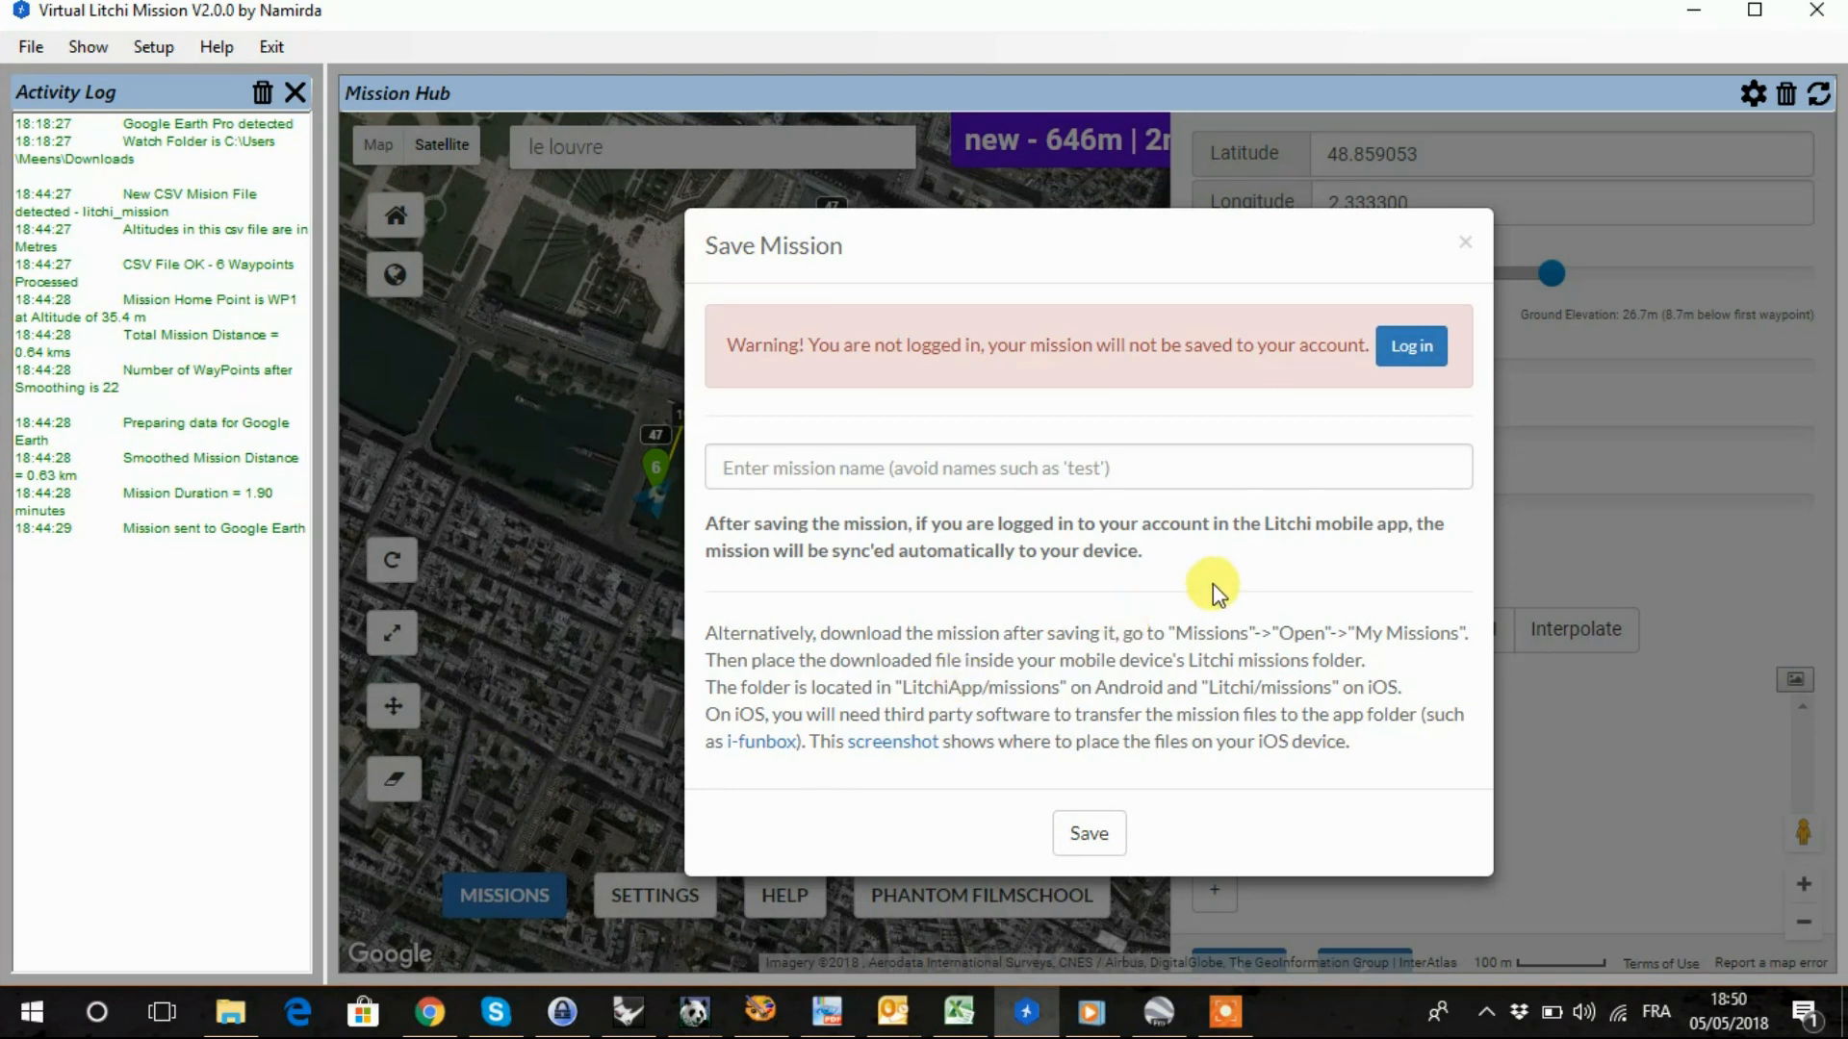
left_click(1412, 354)
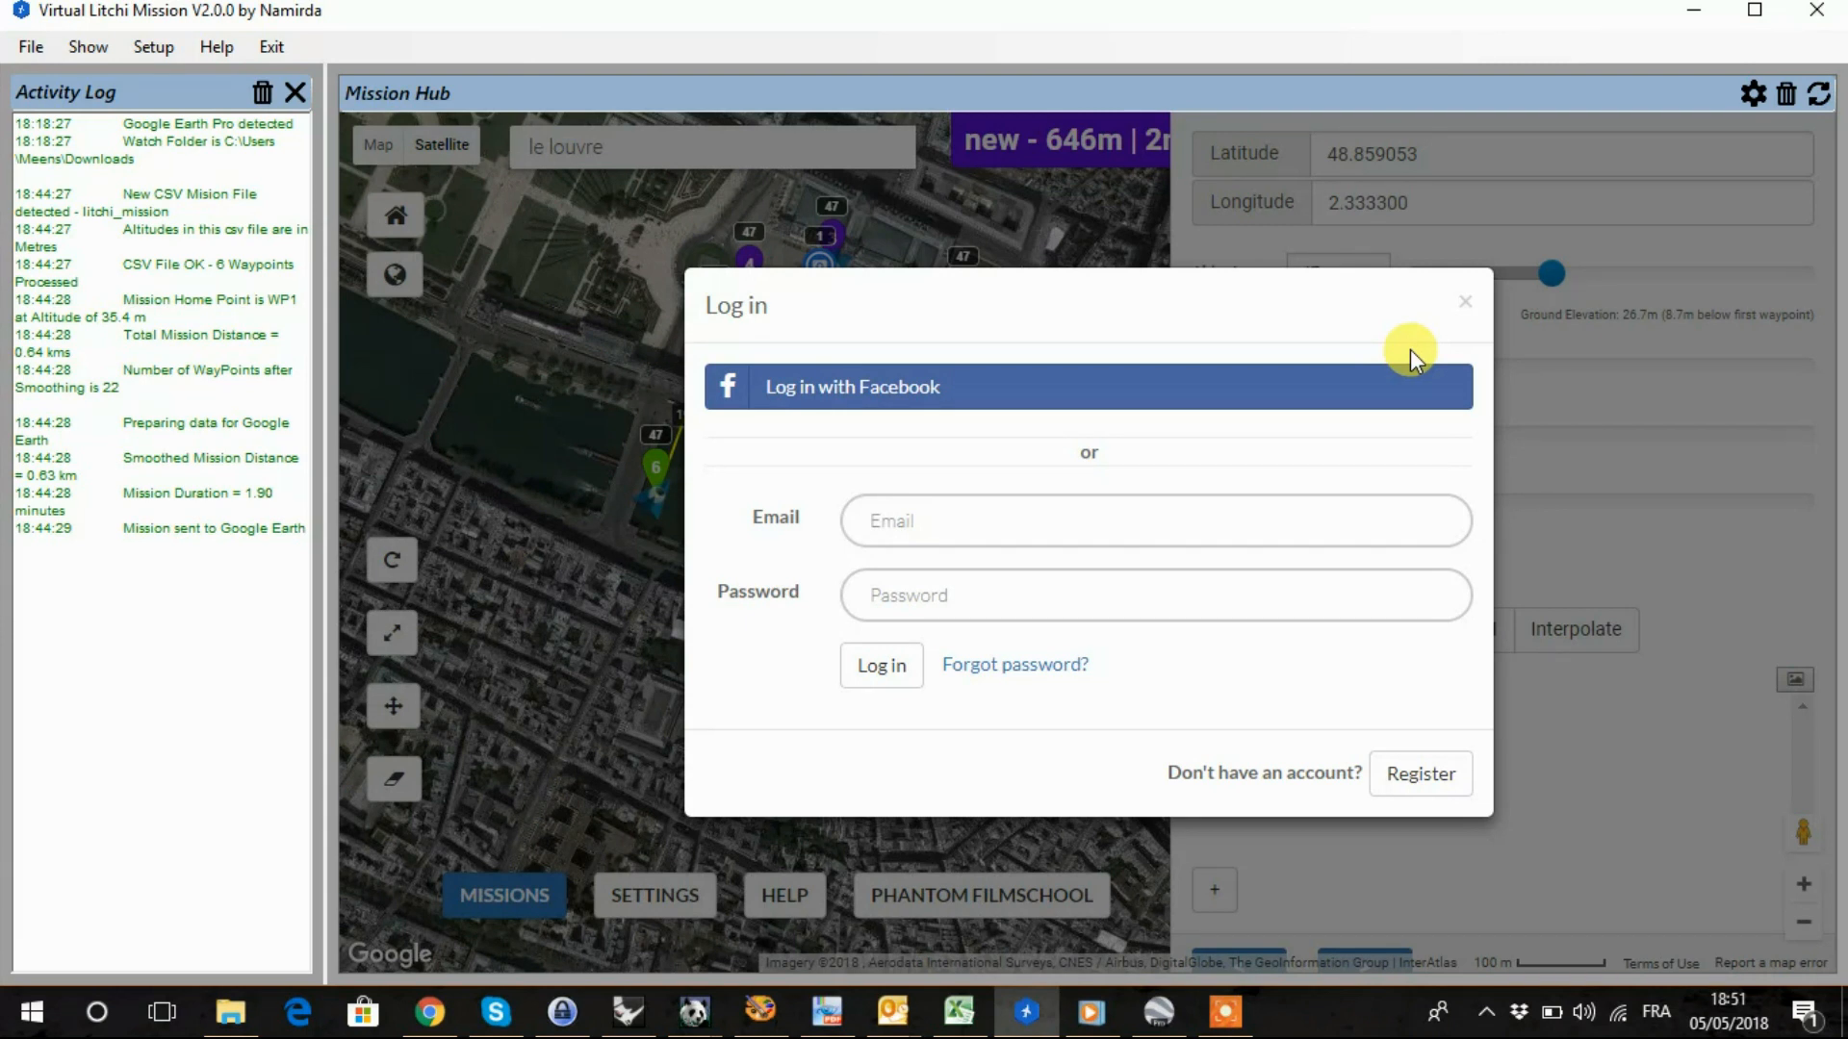
left_click(950, 389)
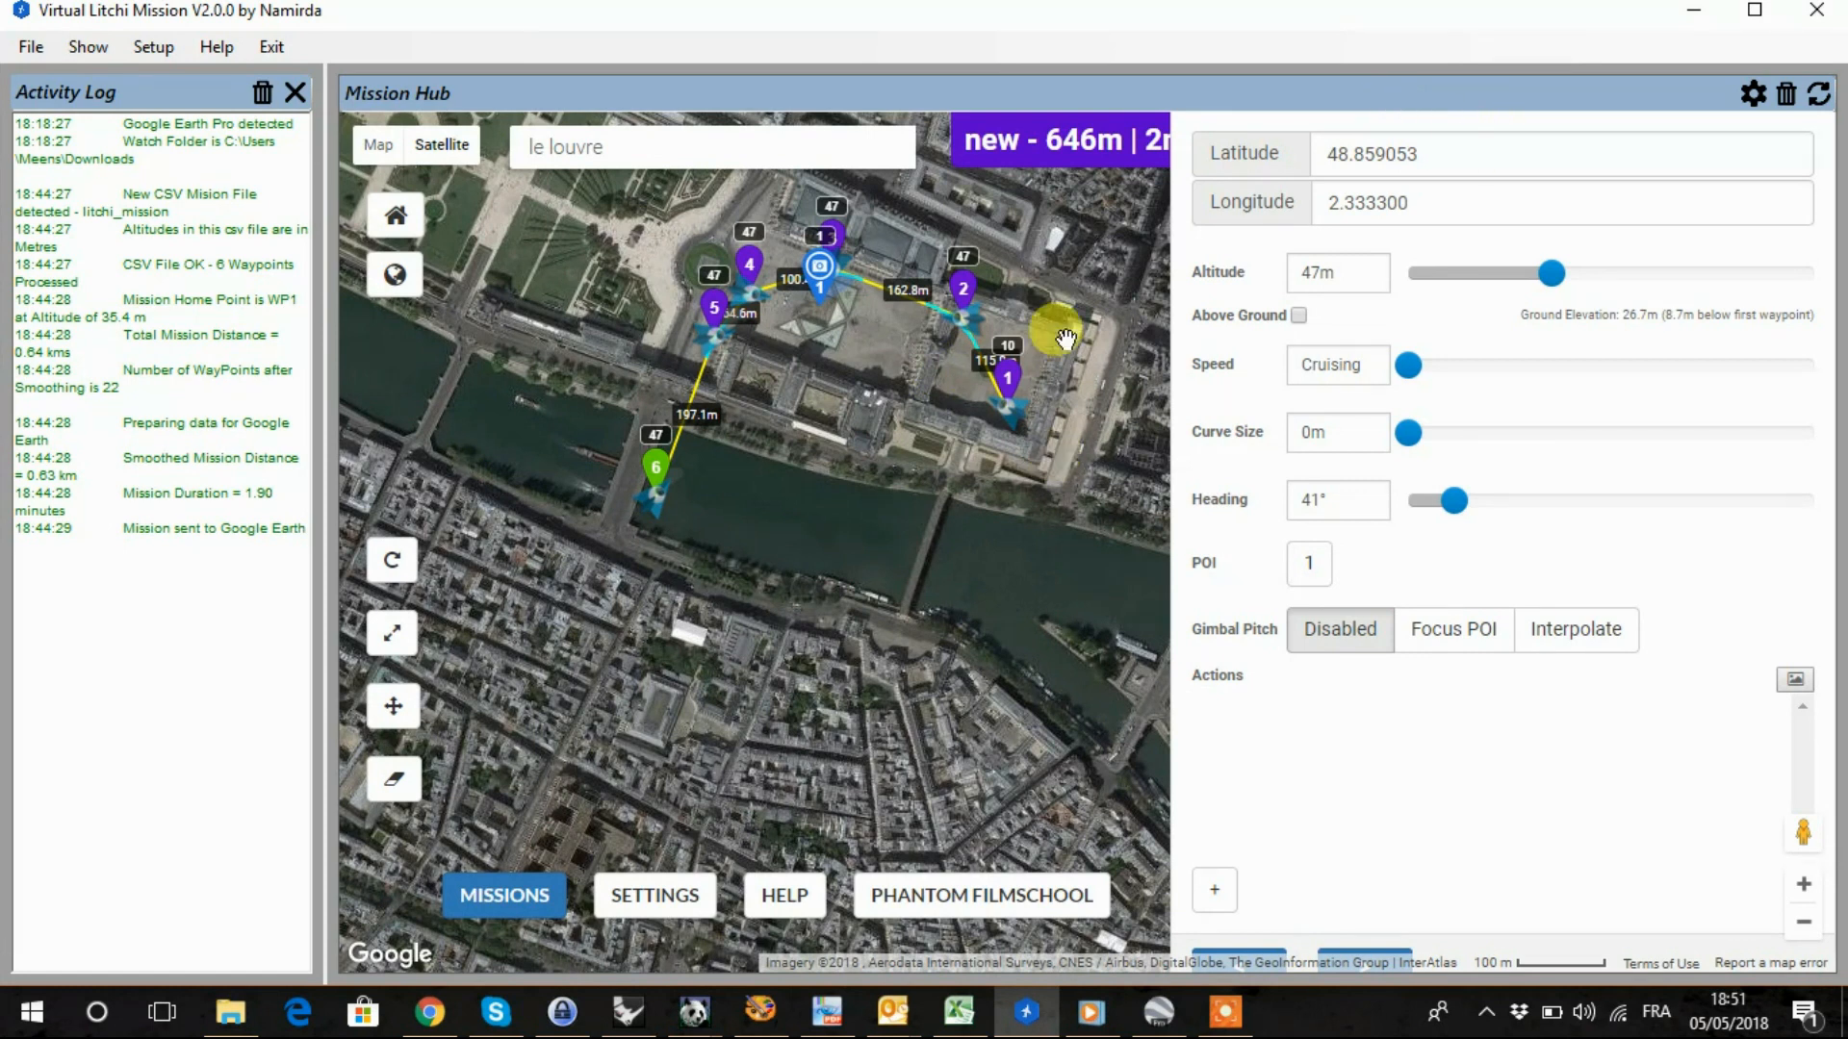
Step: Save the mission to the account under the name "Le Louvre"
left_click_drag(1037, 327, 798, 568)
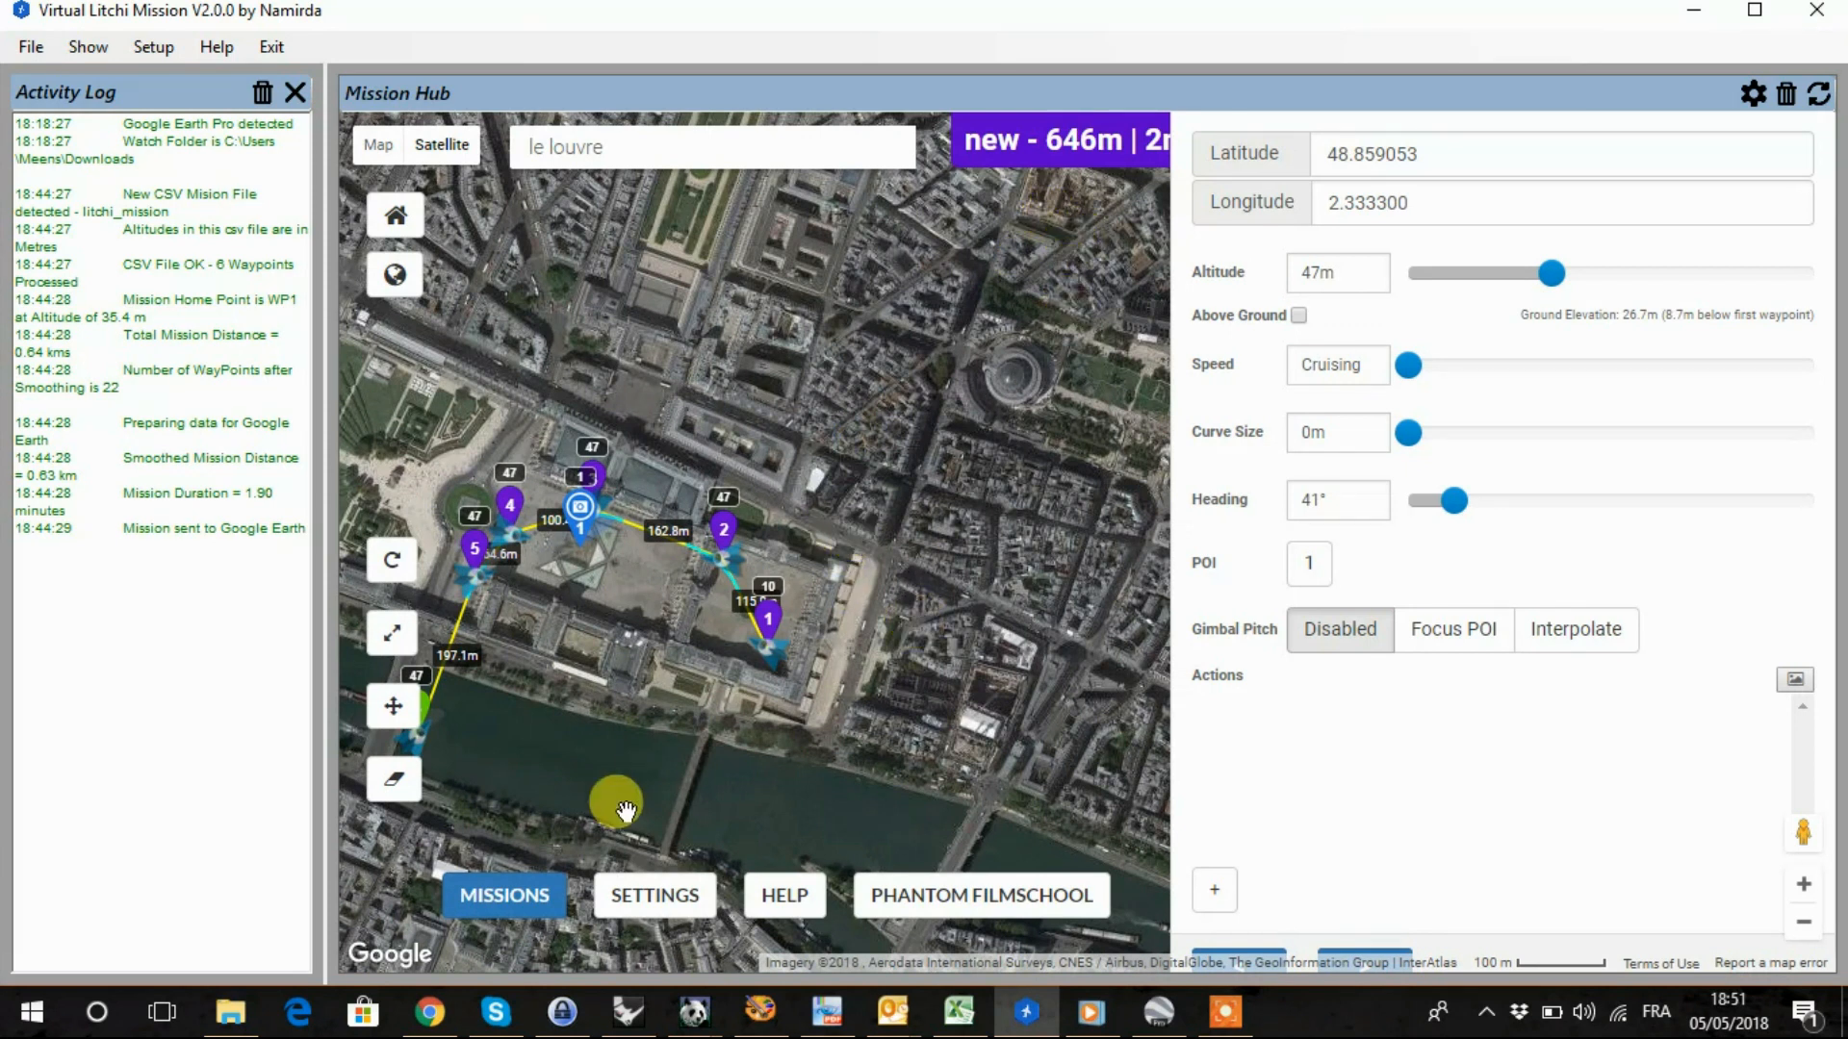
left_click(500, 895)
left_click(502, 743)
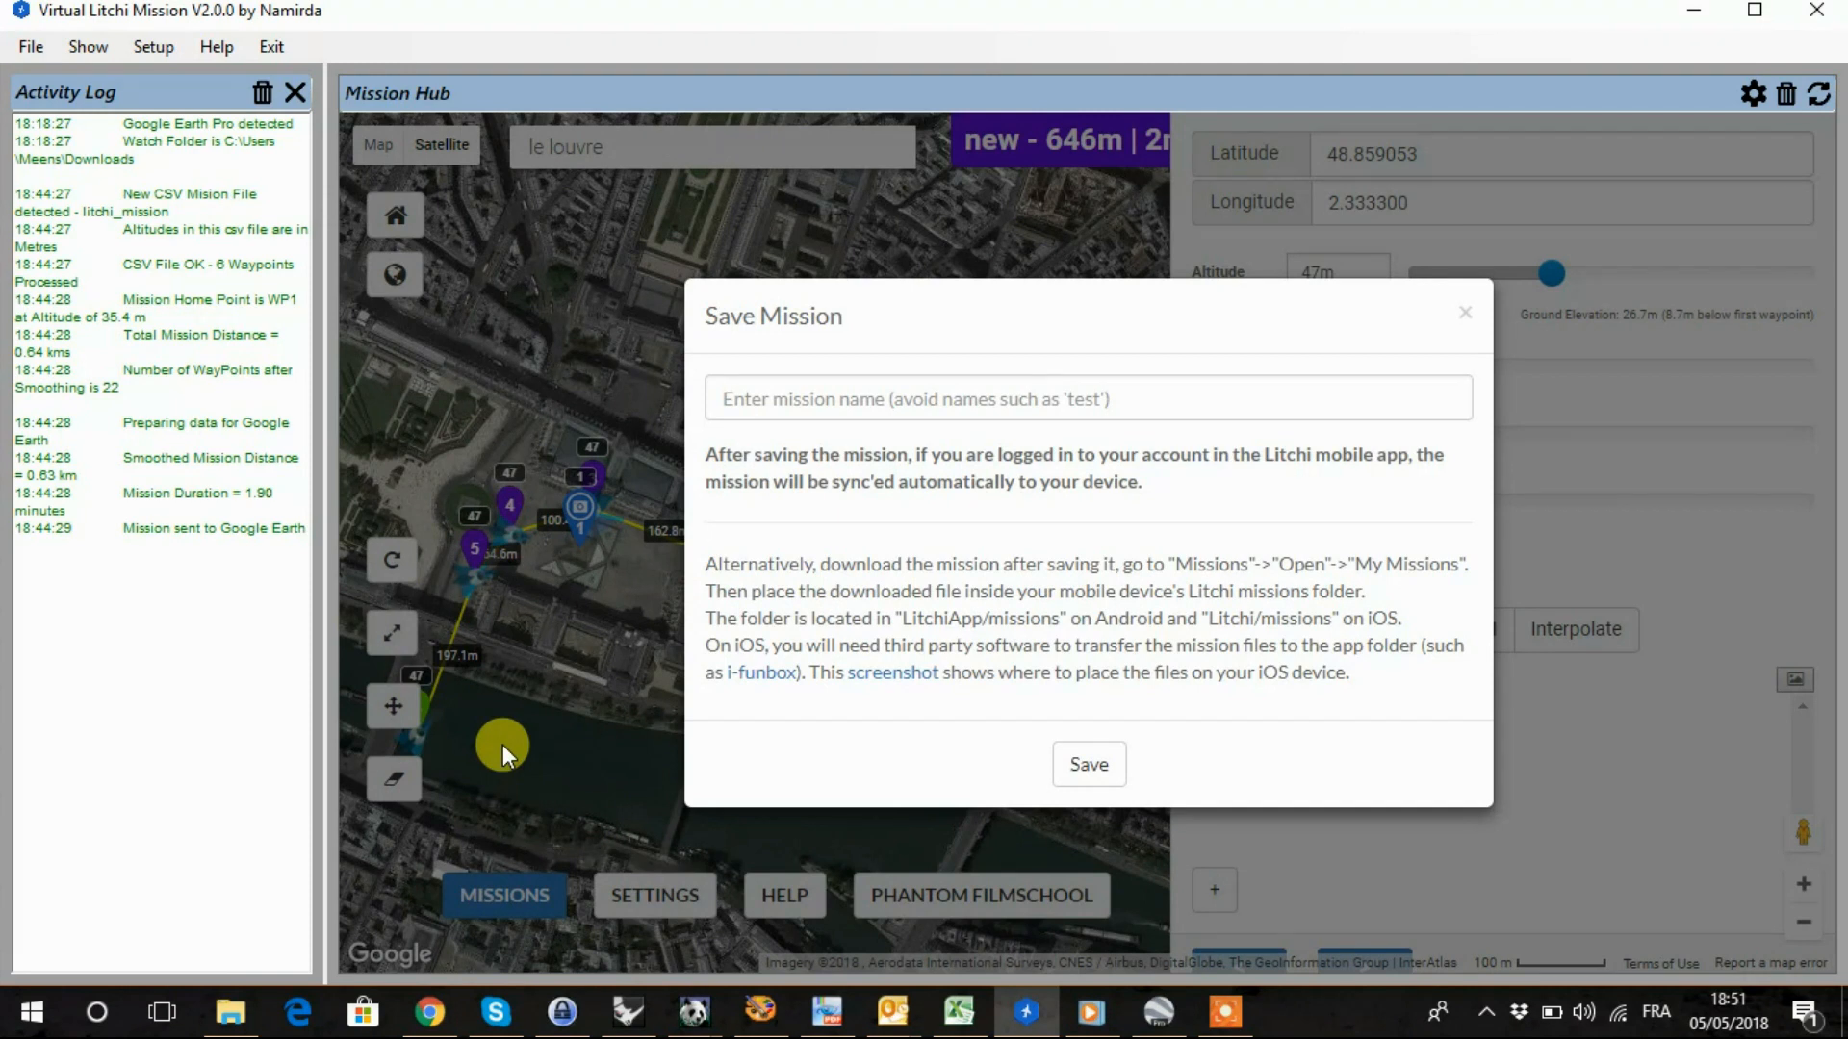
left_click(733, 394)
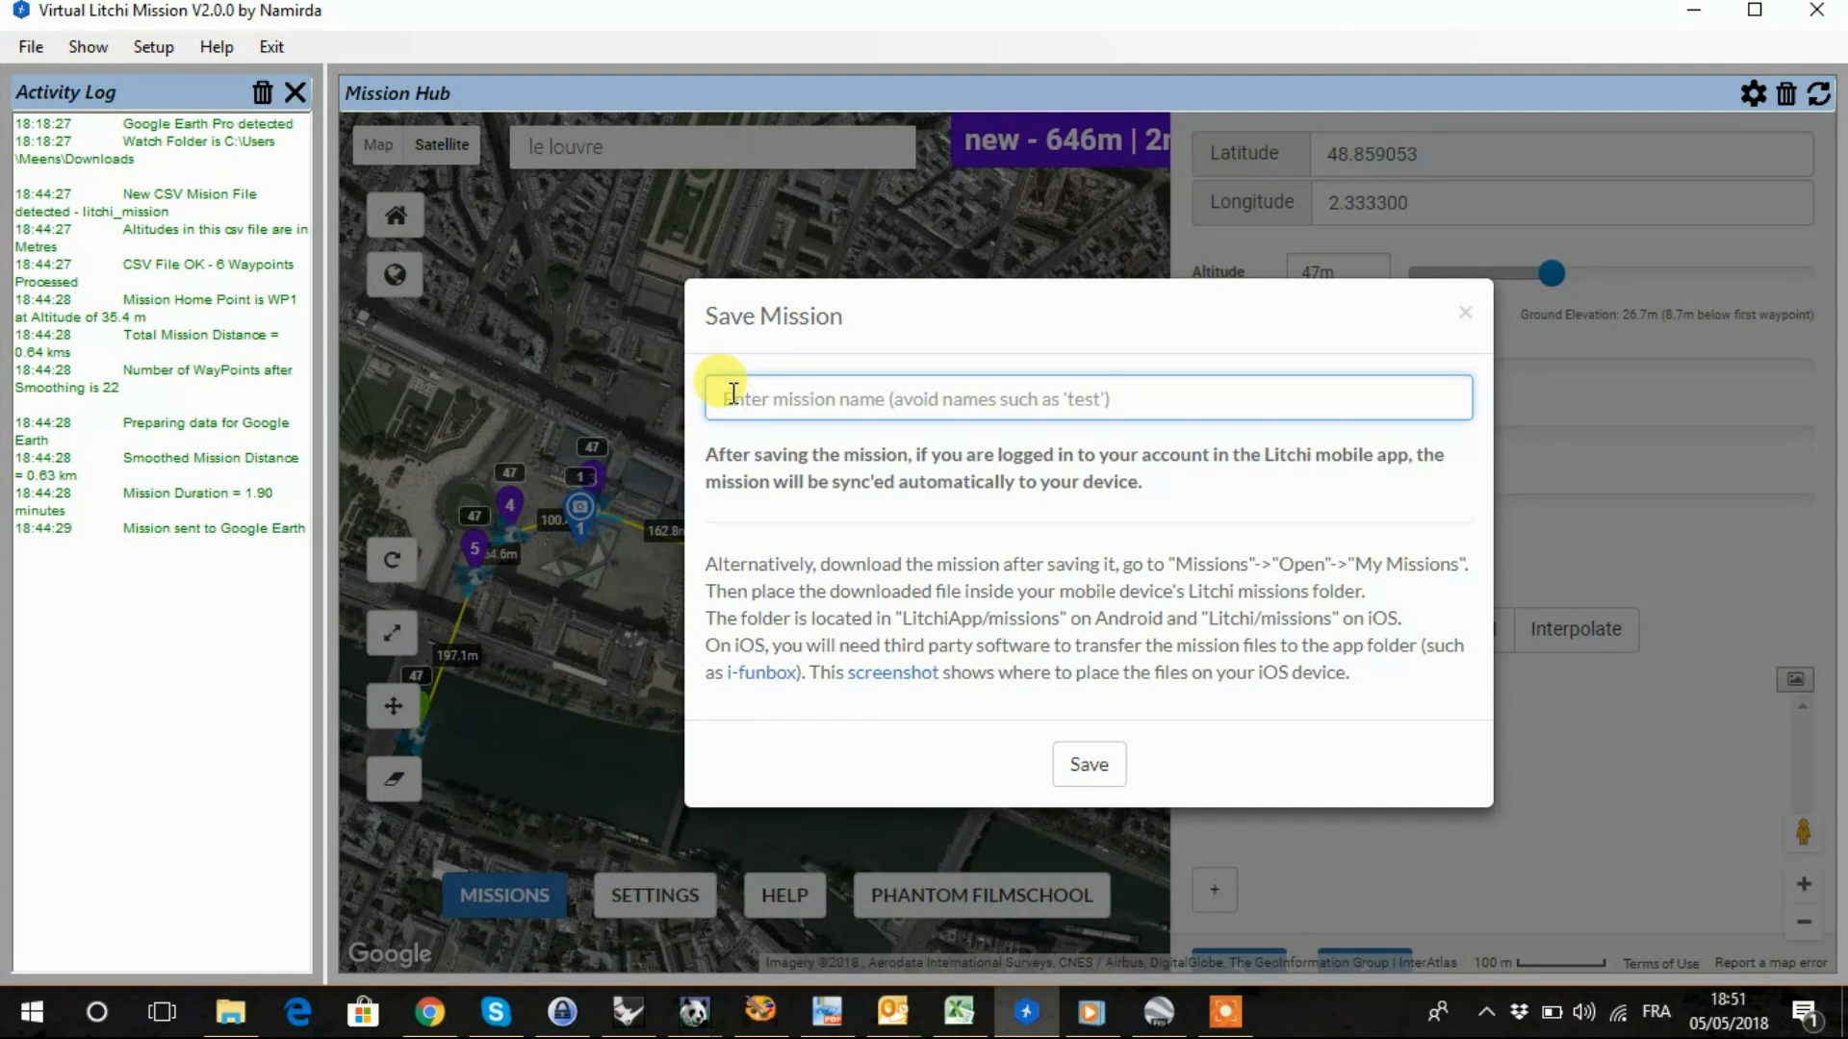
type("L")
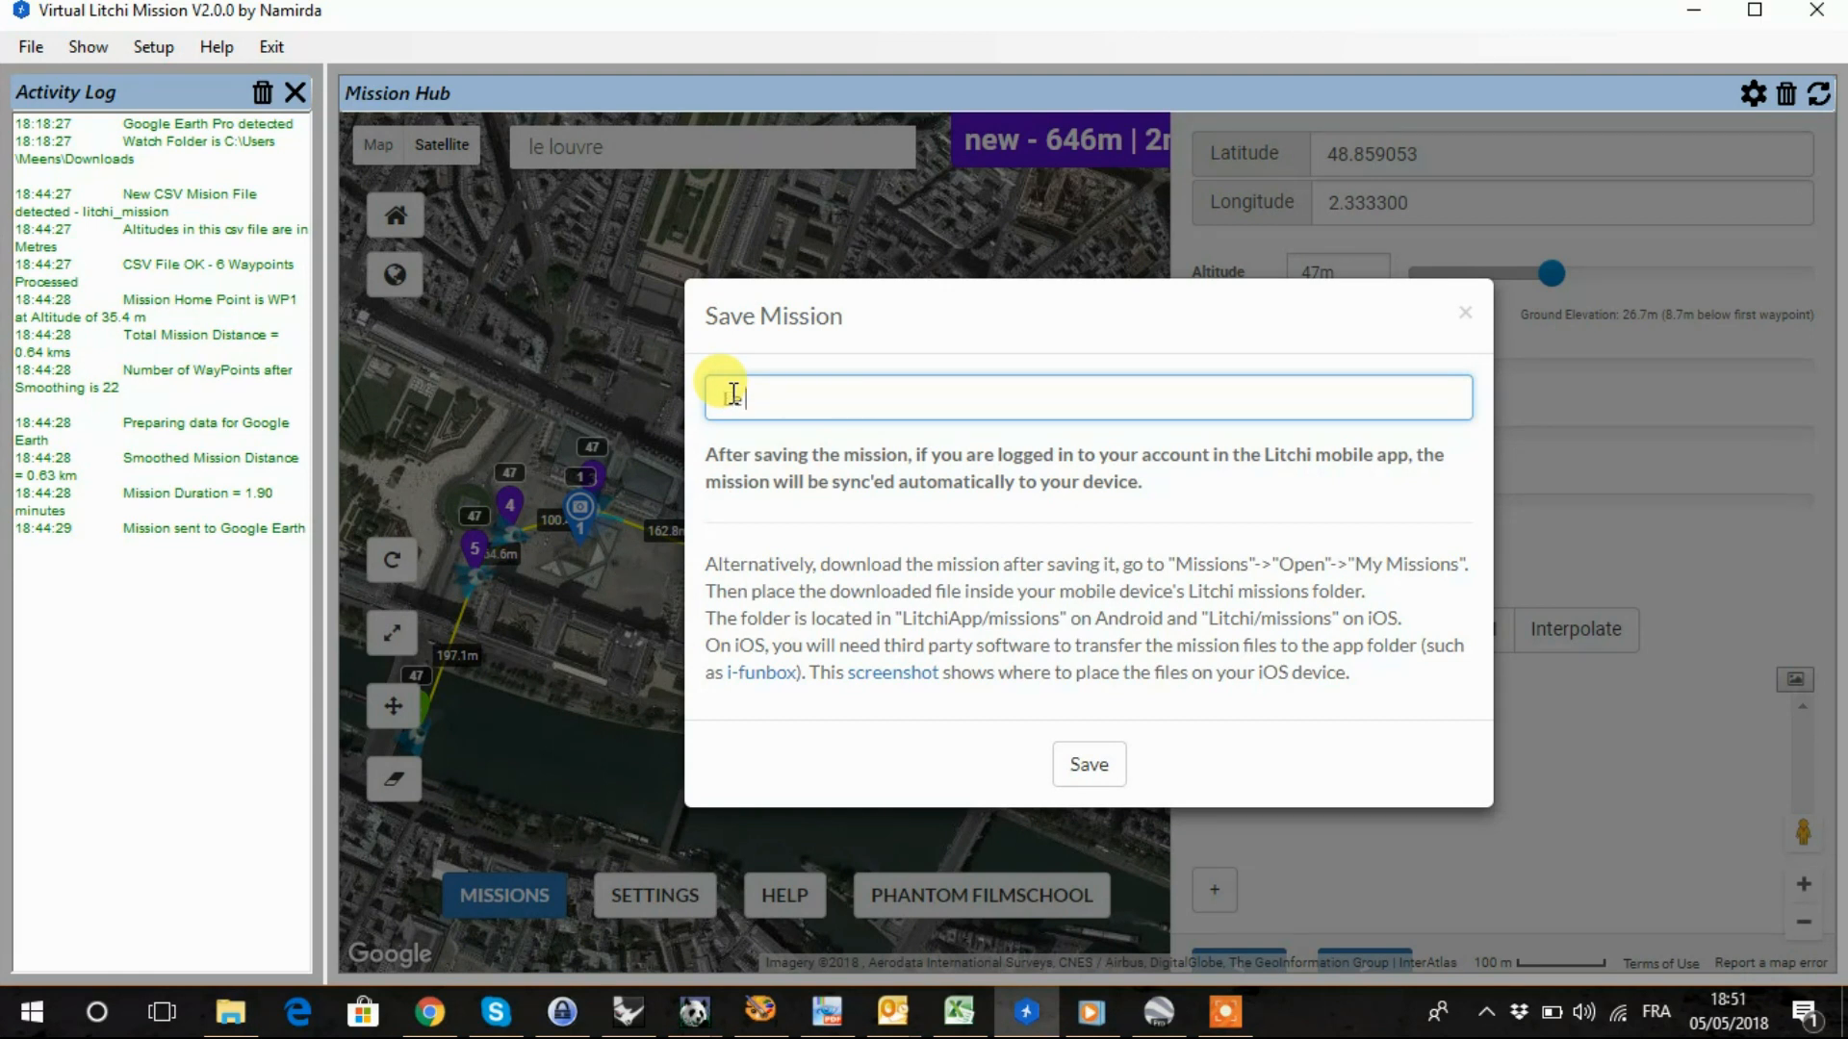
type("e Louvre")
left_click(1093, 768)
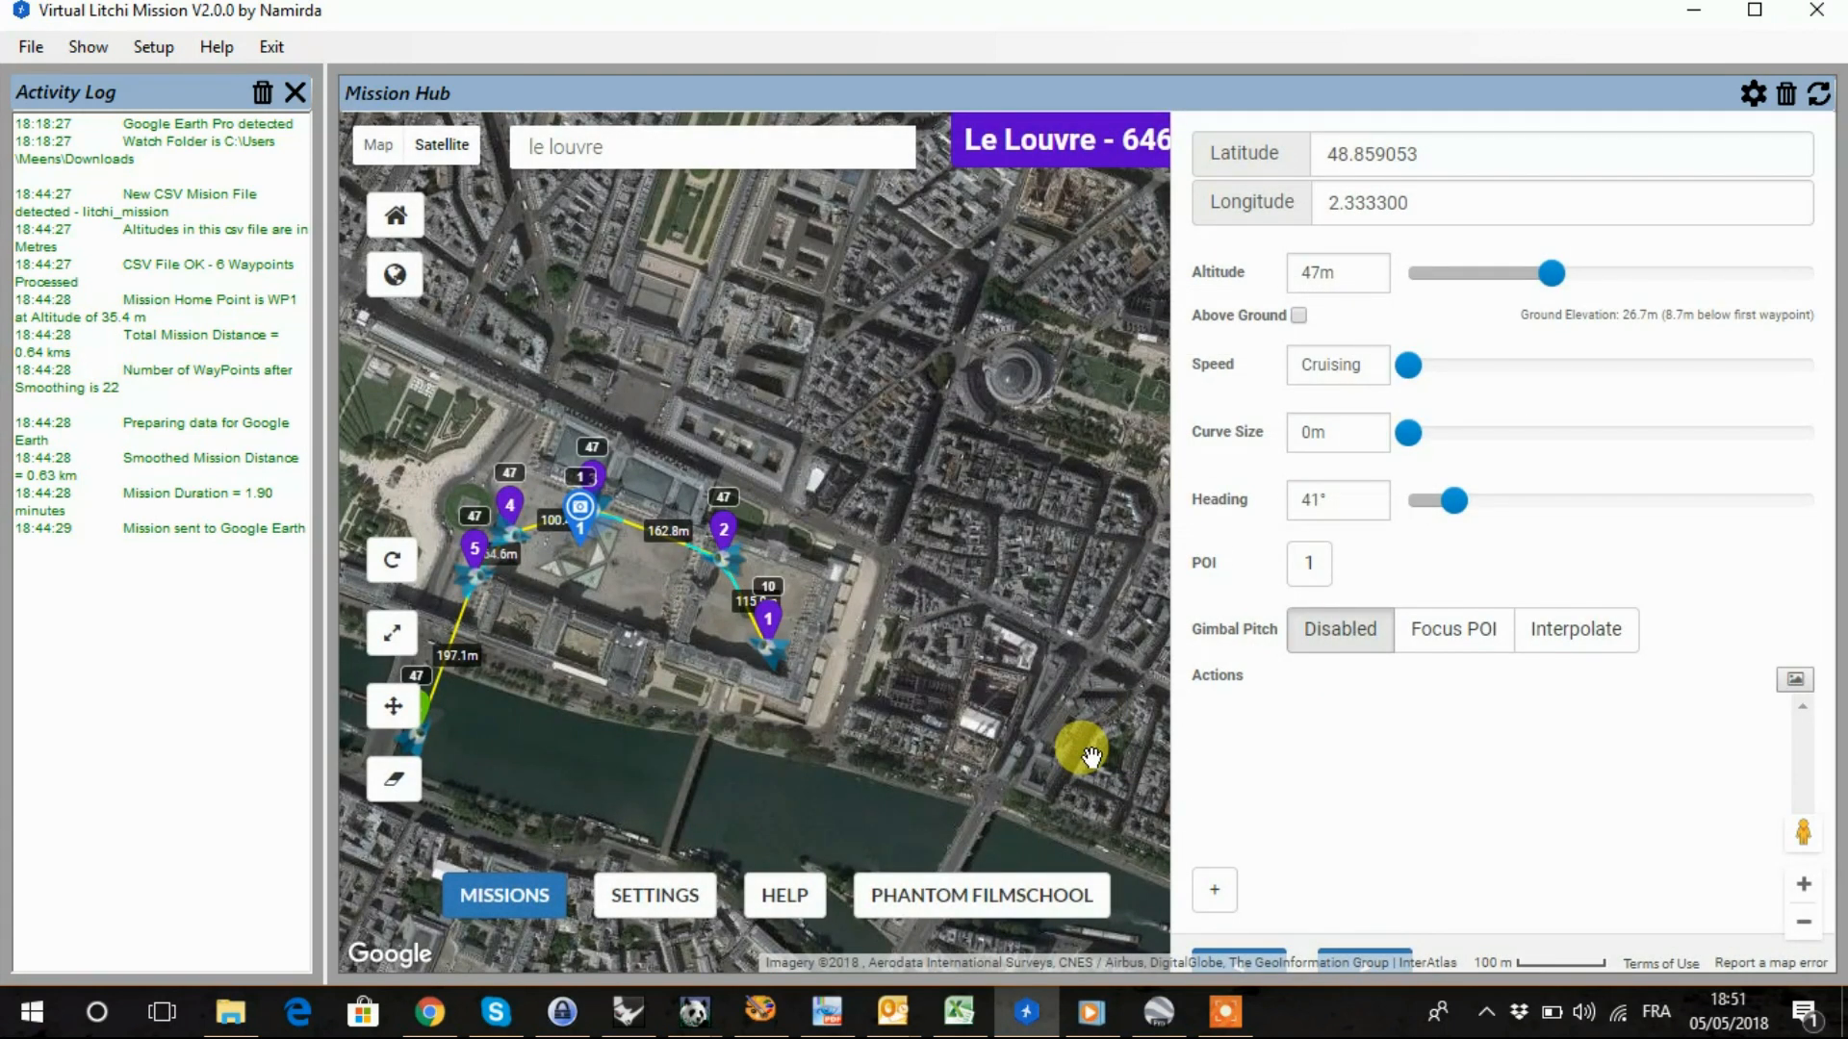
Step: Open the saved missions list in Mission Hub to check the stored flights
left_click(514, 914)
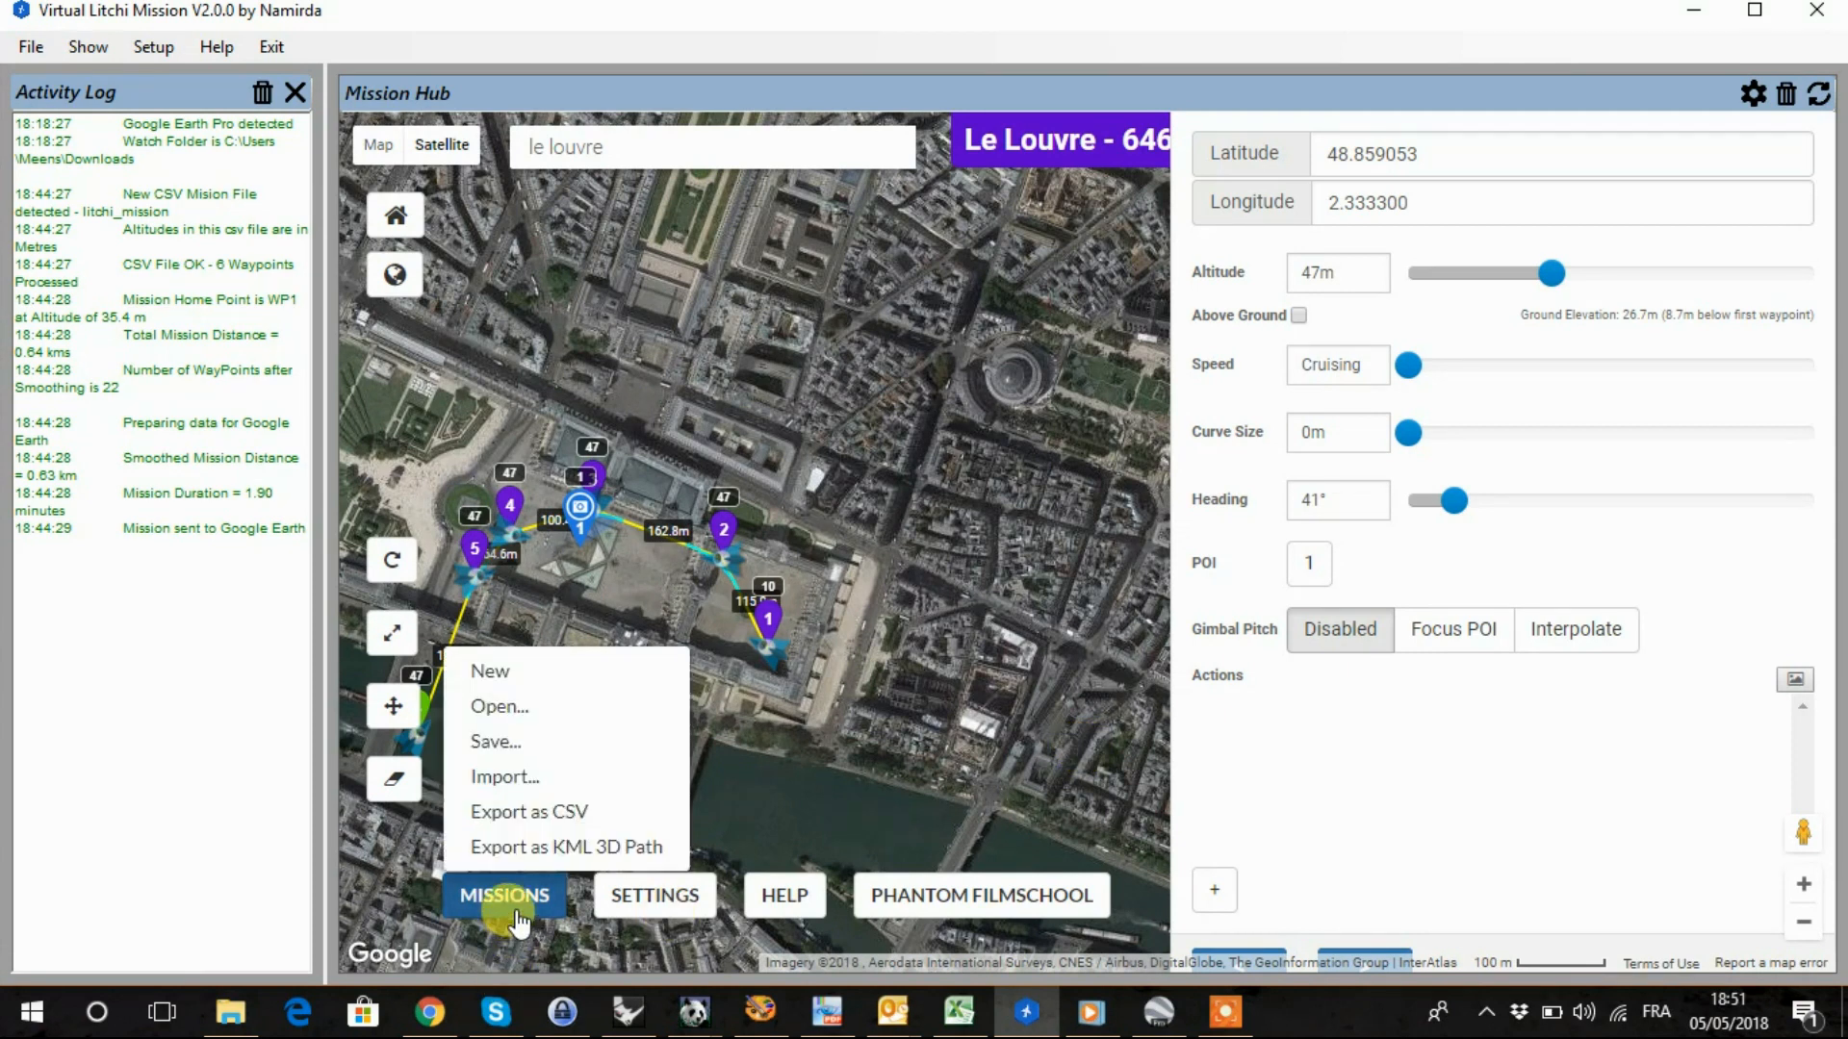
left_click(508, 708)
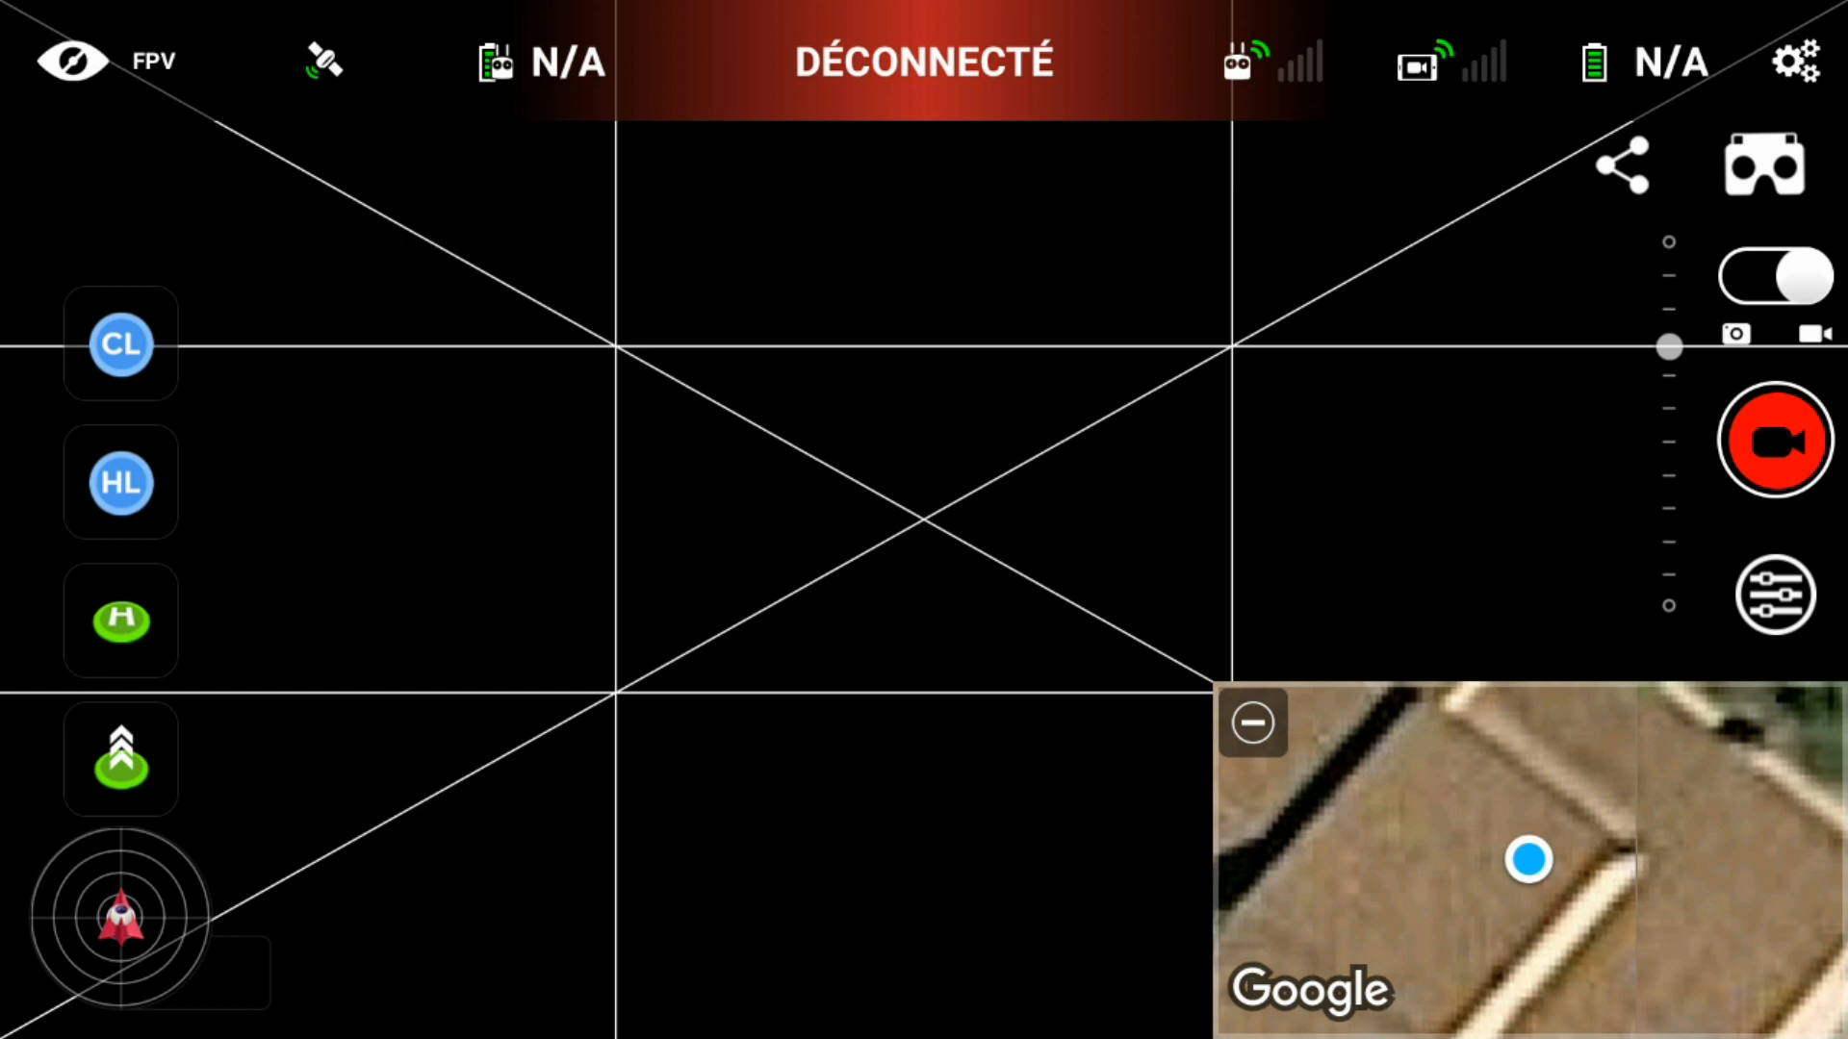
Step: Switch to the Litchi mobile app and log in to the account
left_click(73, 61)
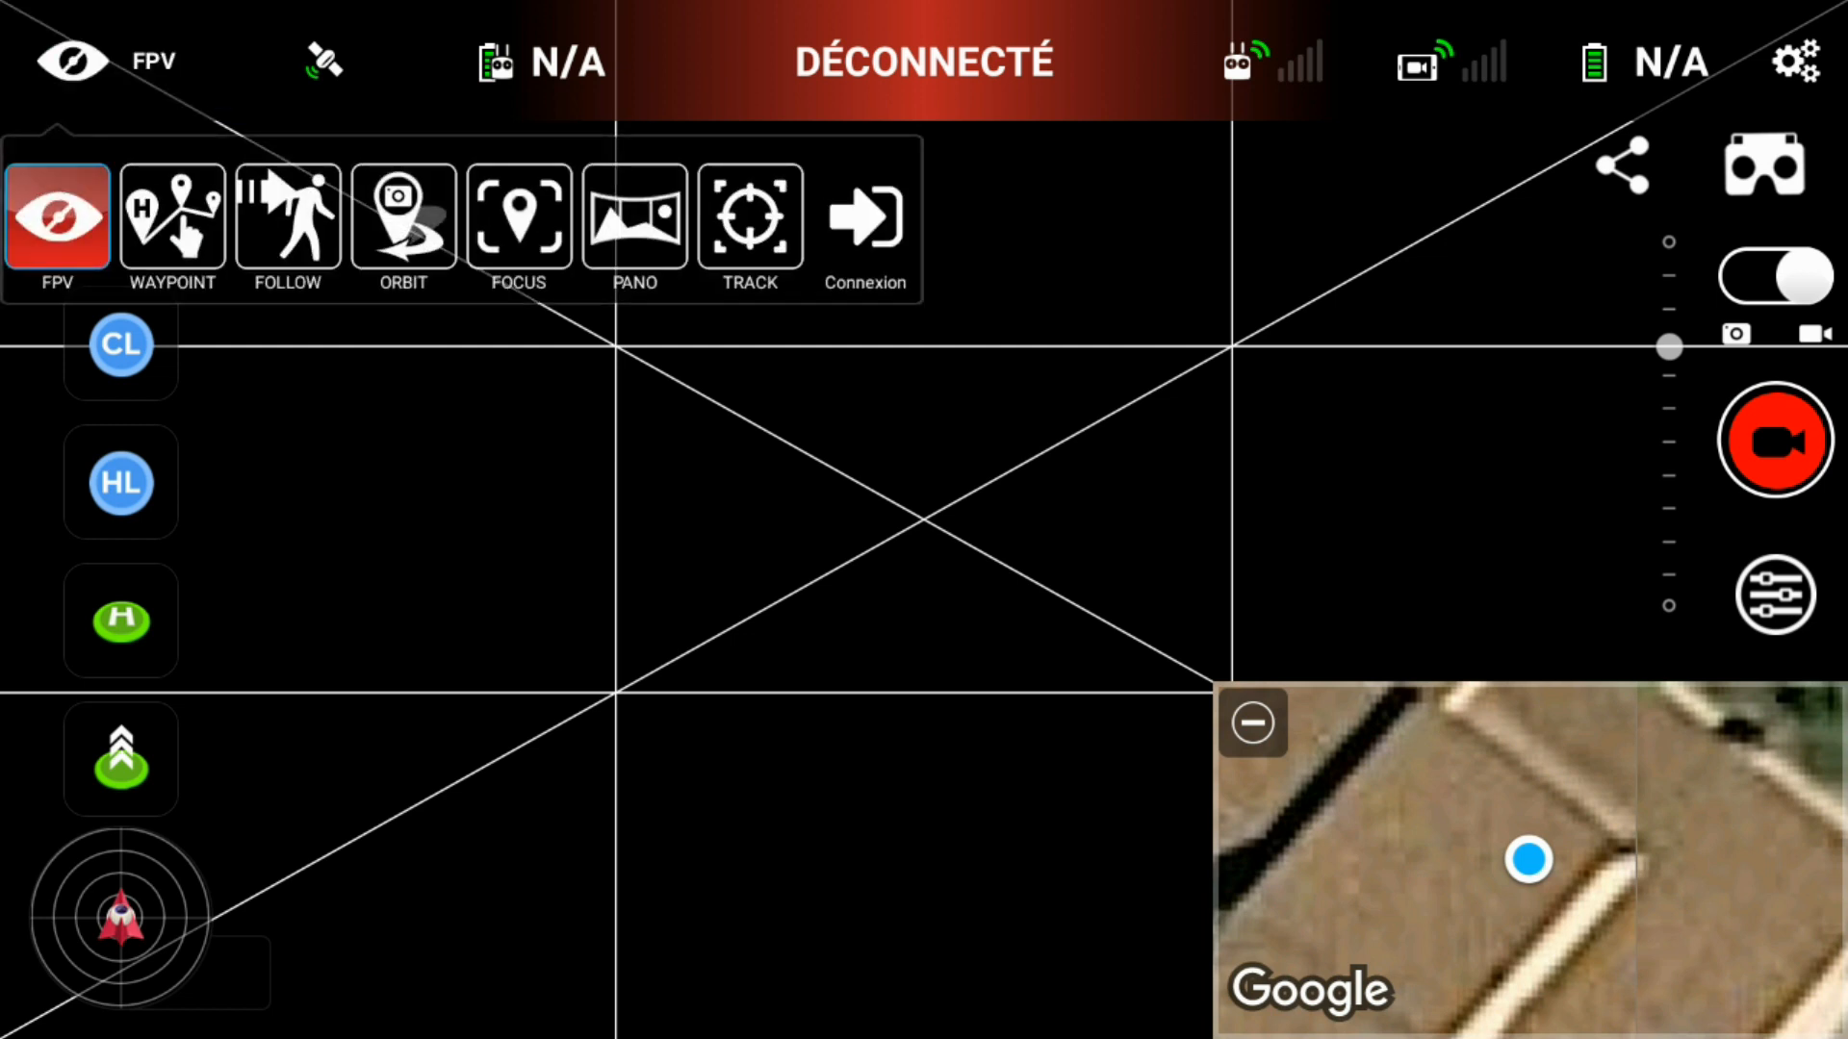
left_click(866, 216)
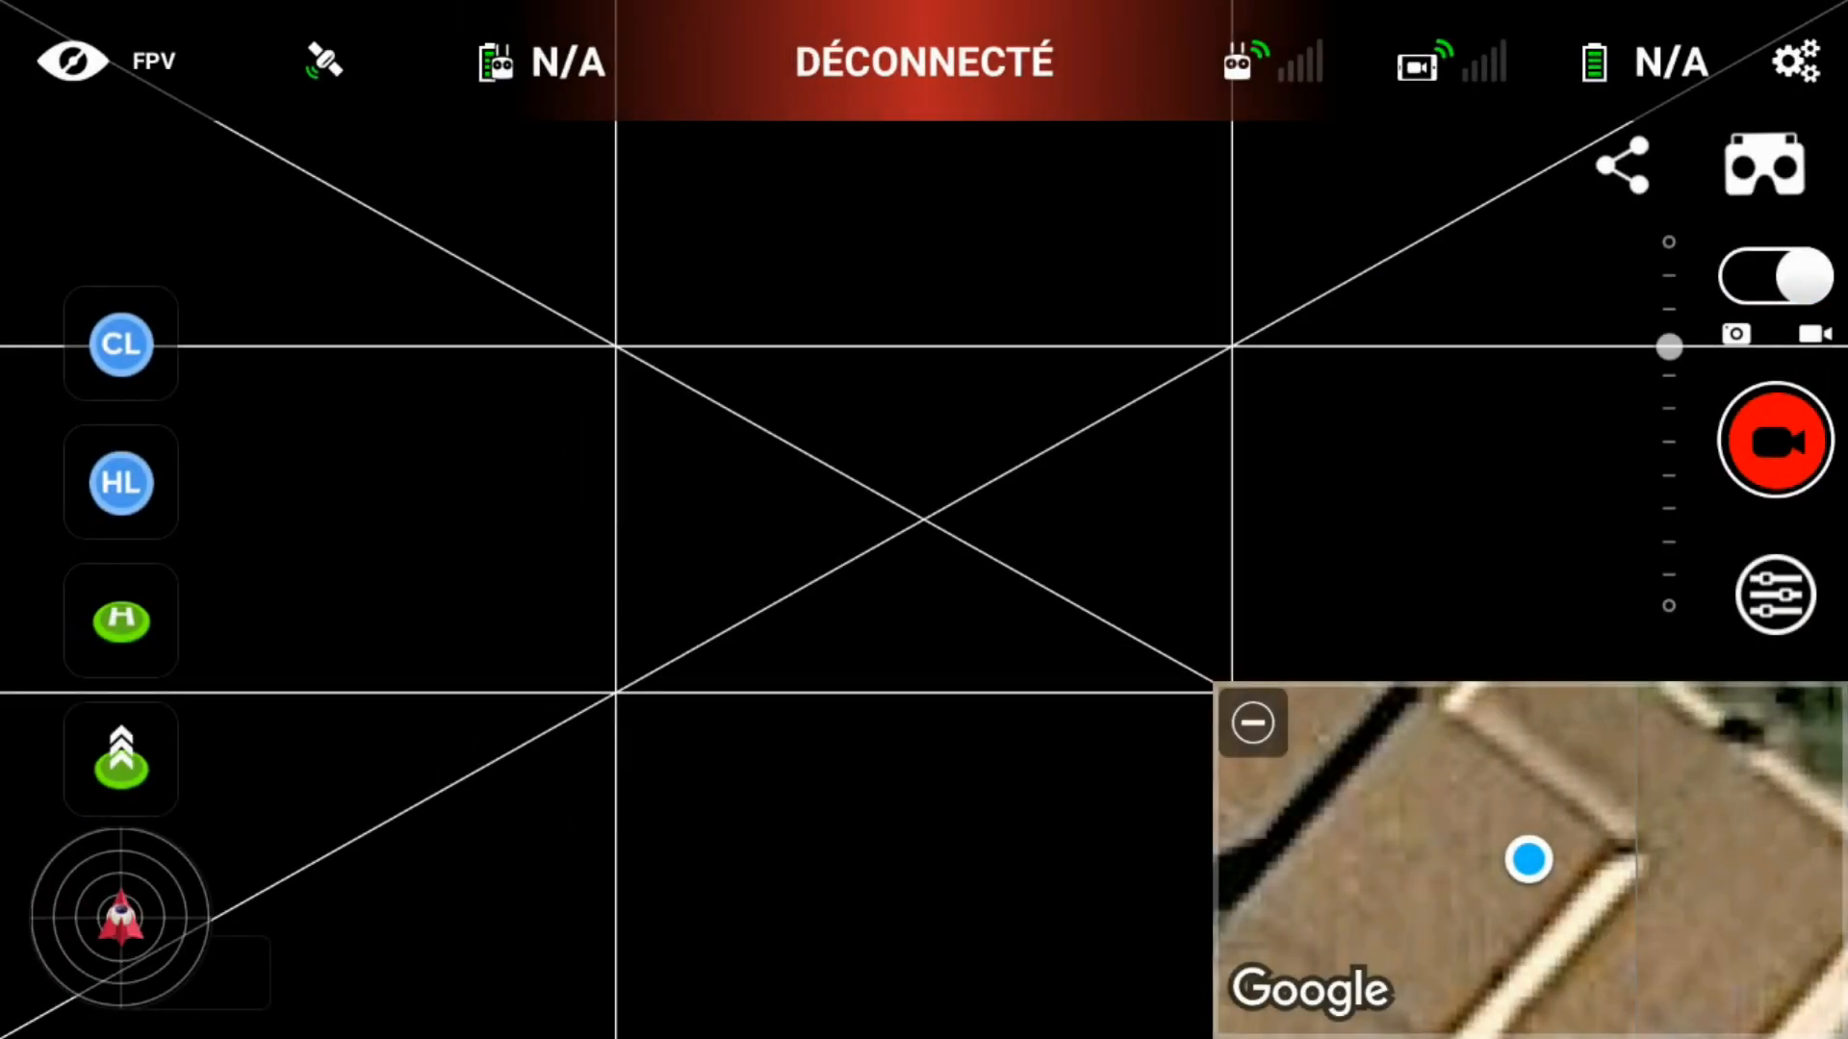
Step: Set the flight mode to Waypoint and load the saved "Le Louvre" mission
left_click(97, 61)
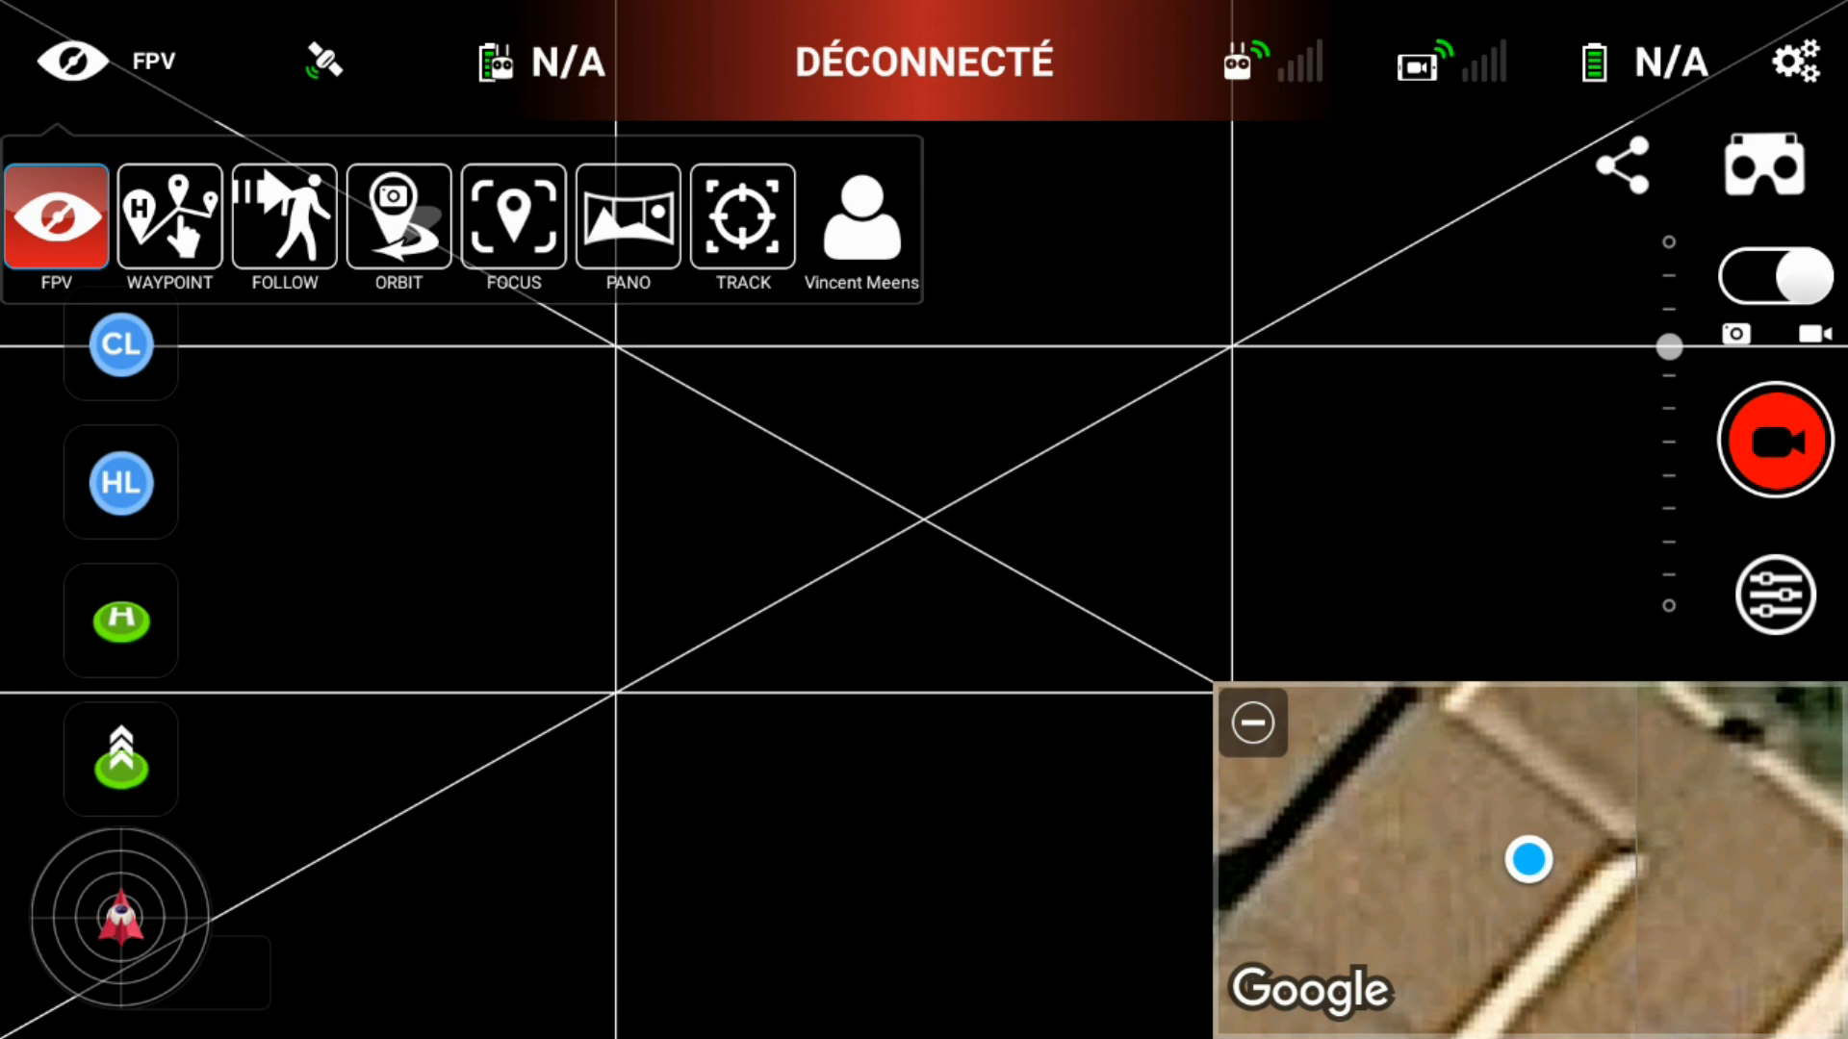
left_click(169, 216)
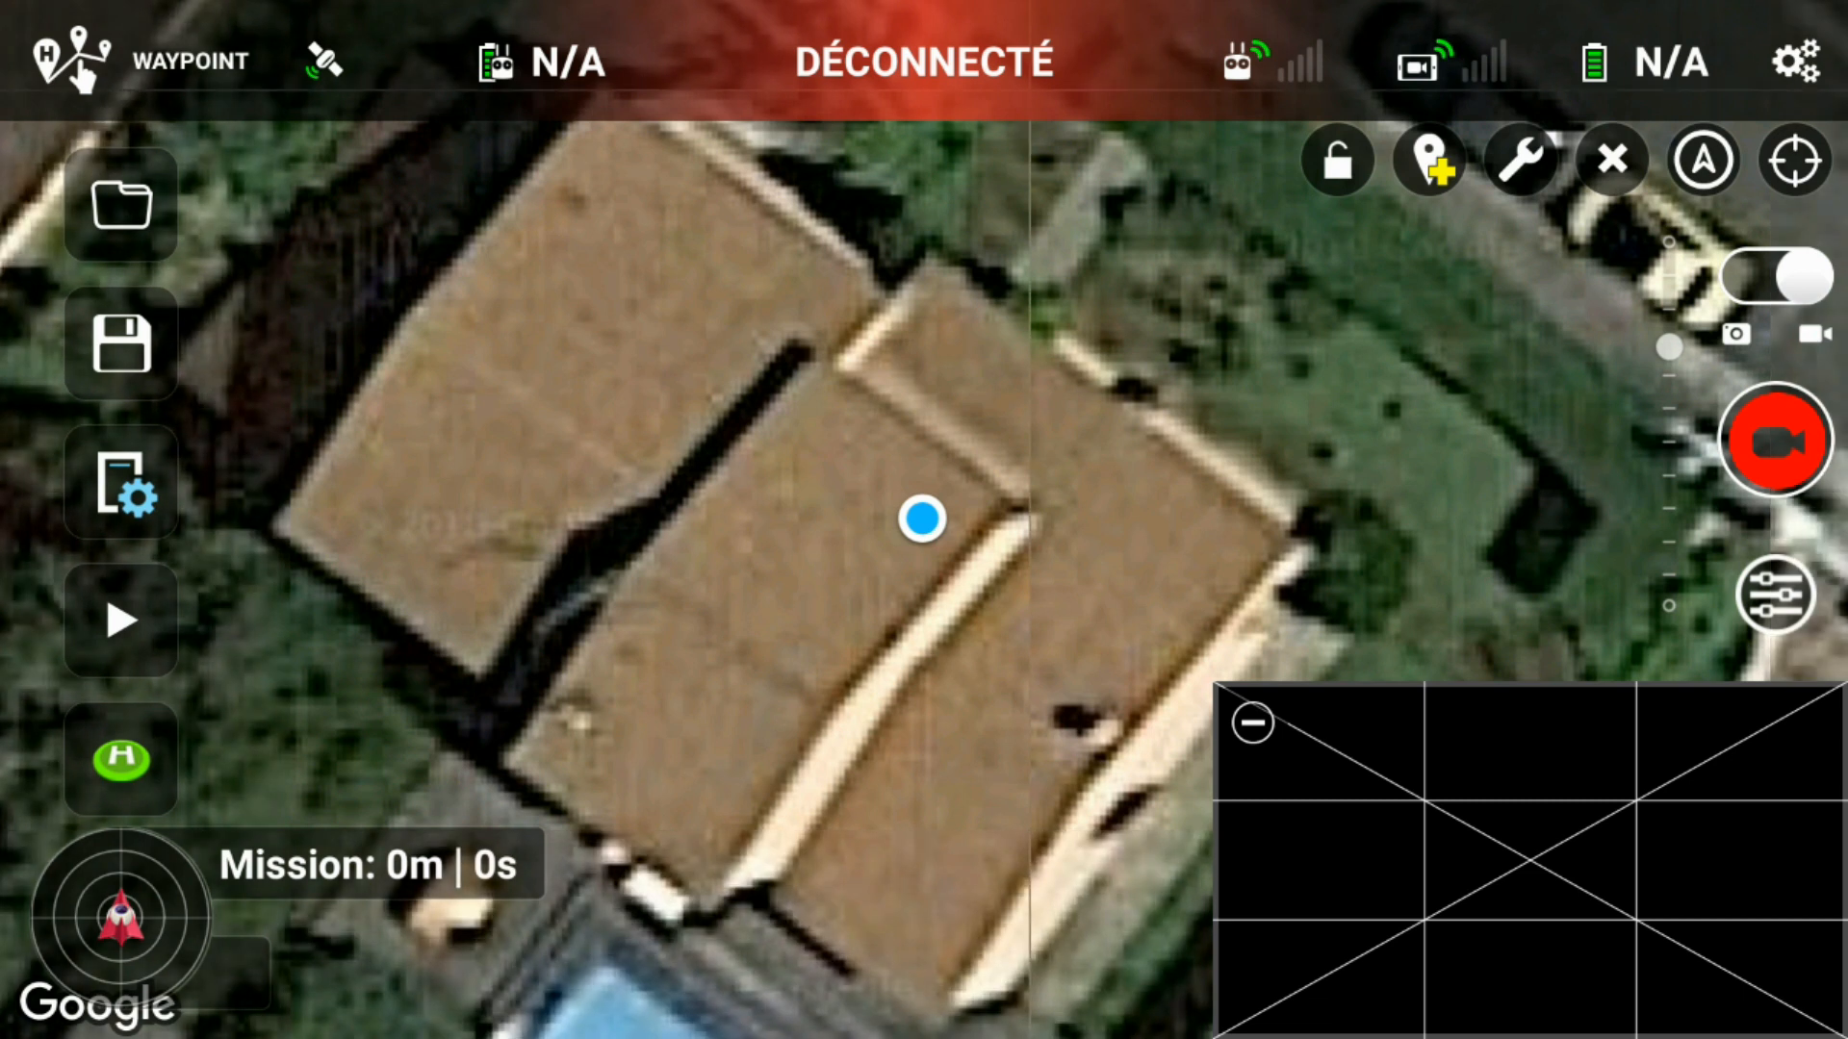
left_click(122, 205)
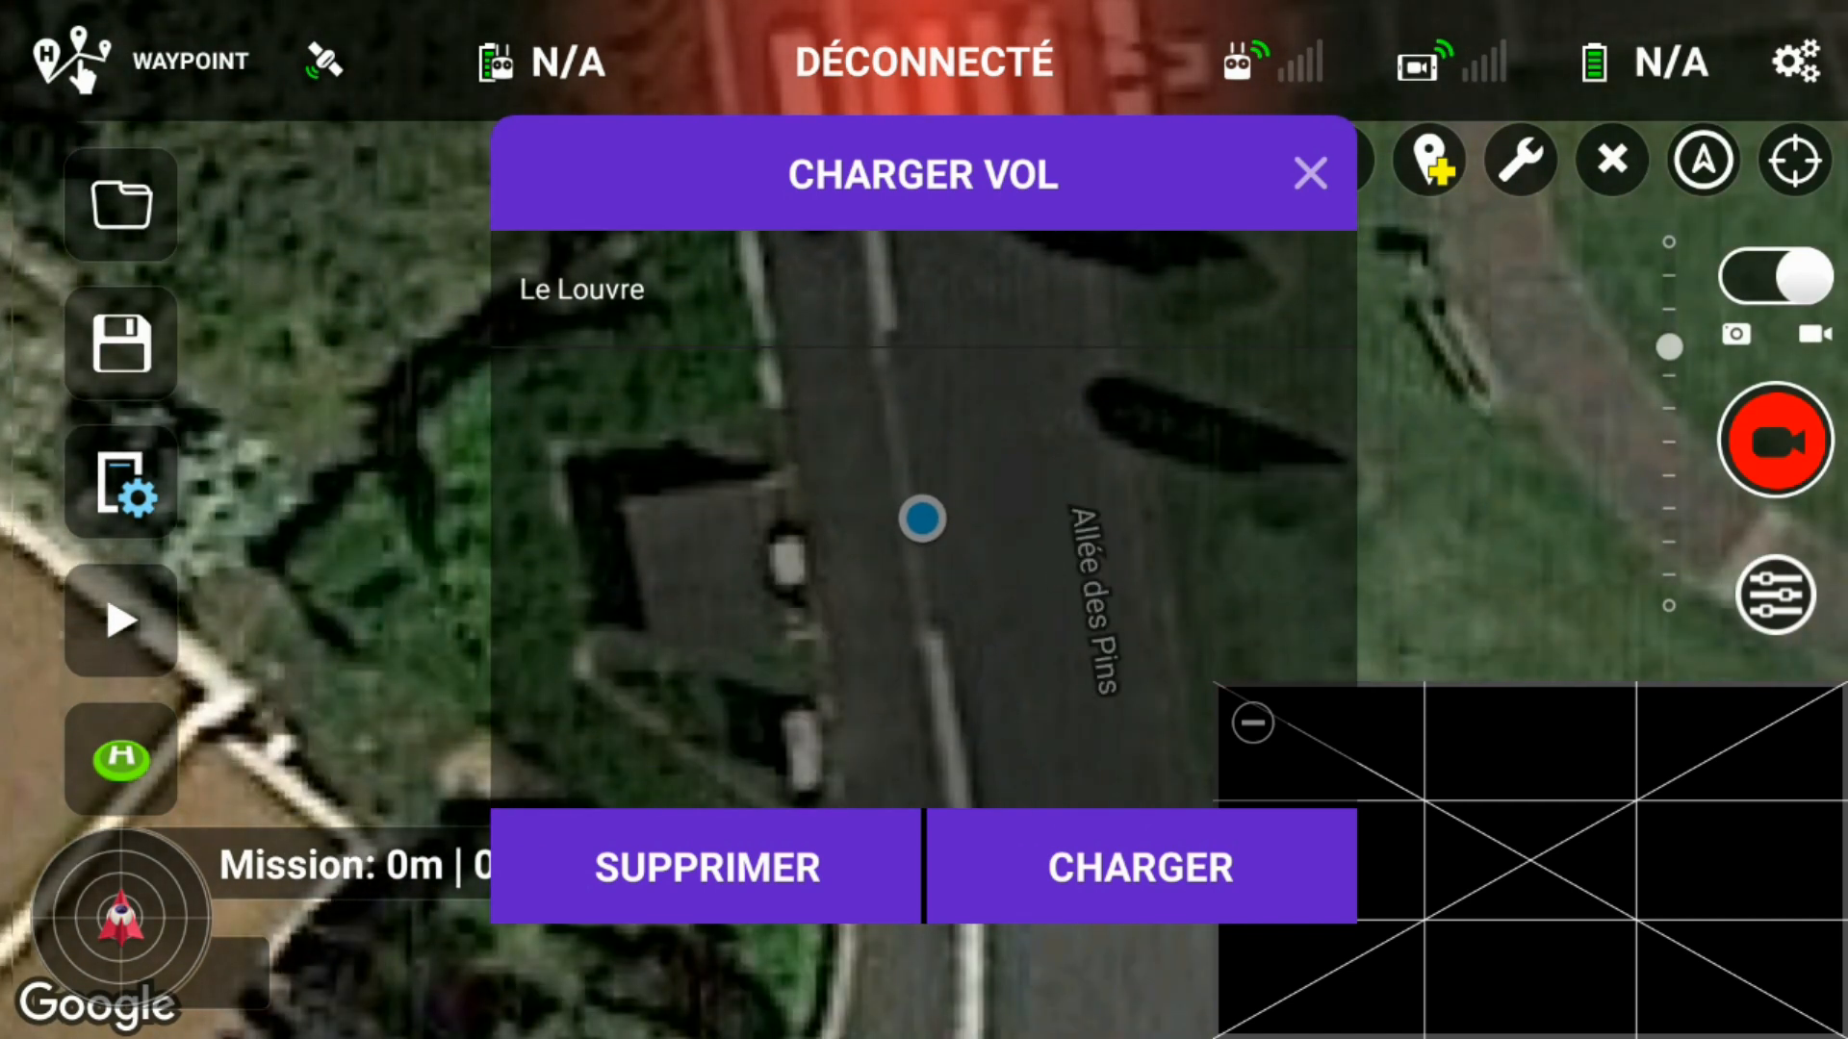
left_click(924, 288)
left_click(1140, 866)
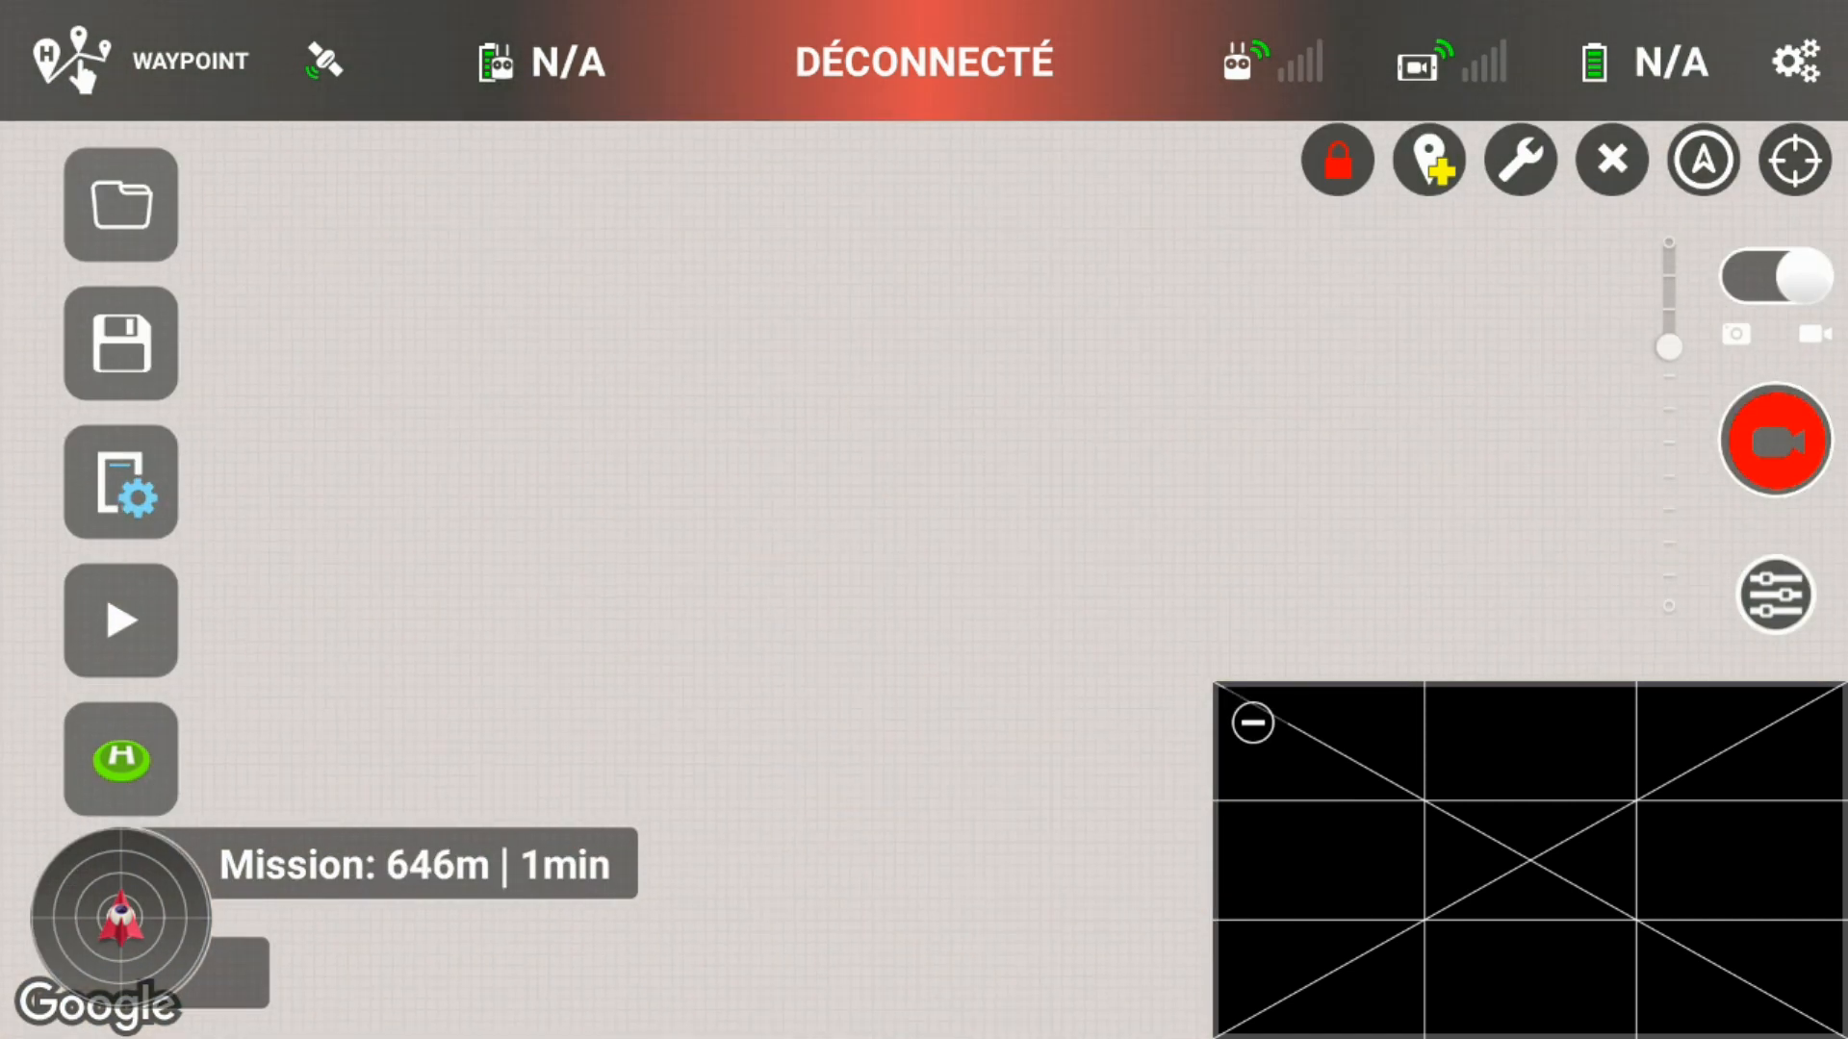